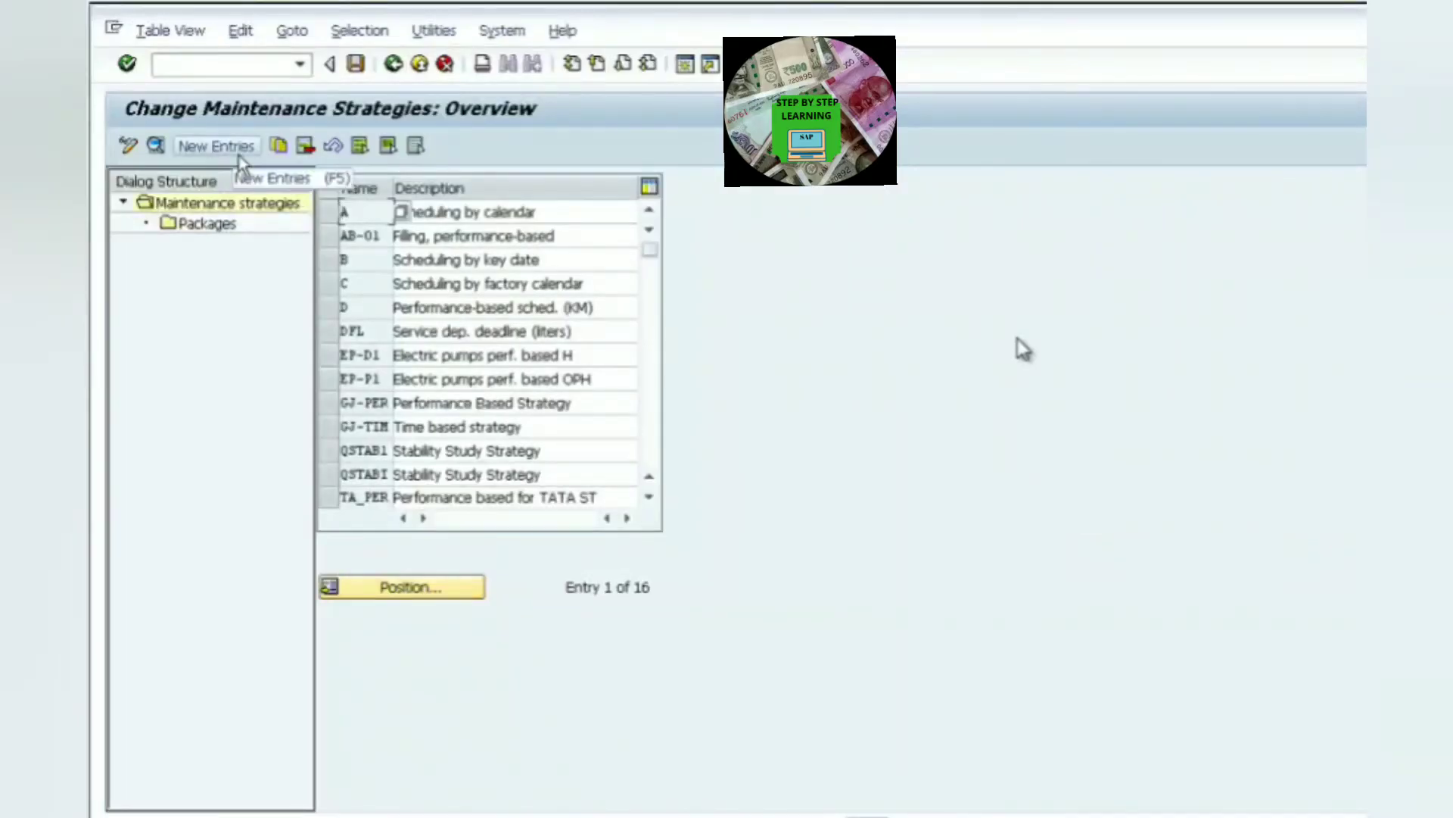
- Create a new maintenance strategy entry named DA_TIM
left_click(227, 156)
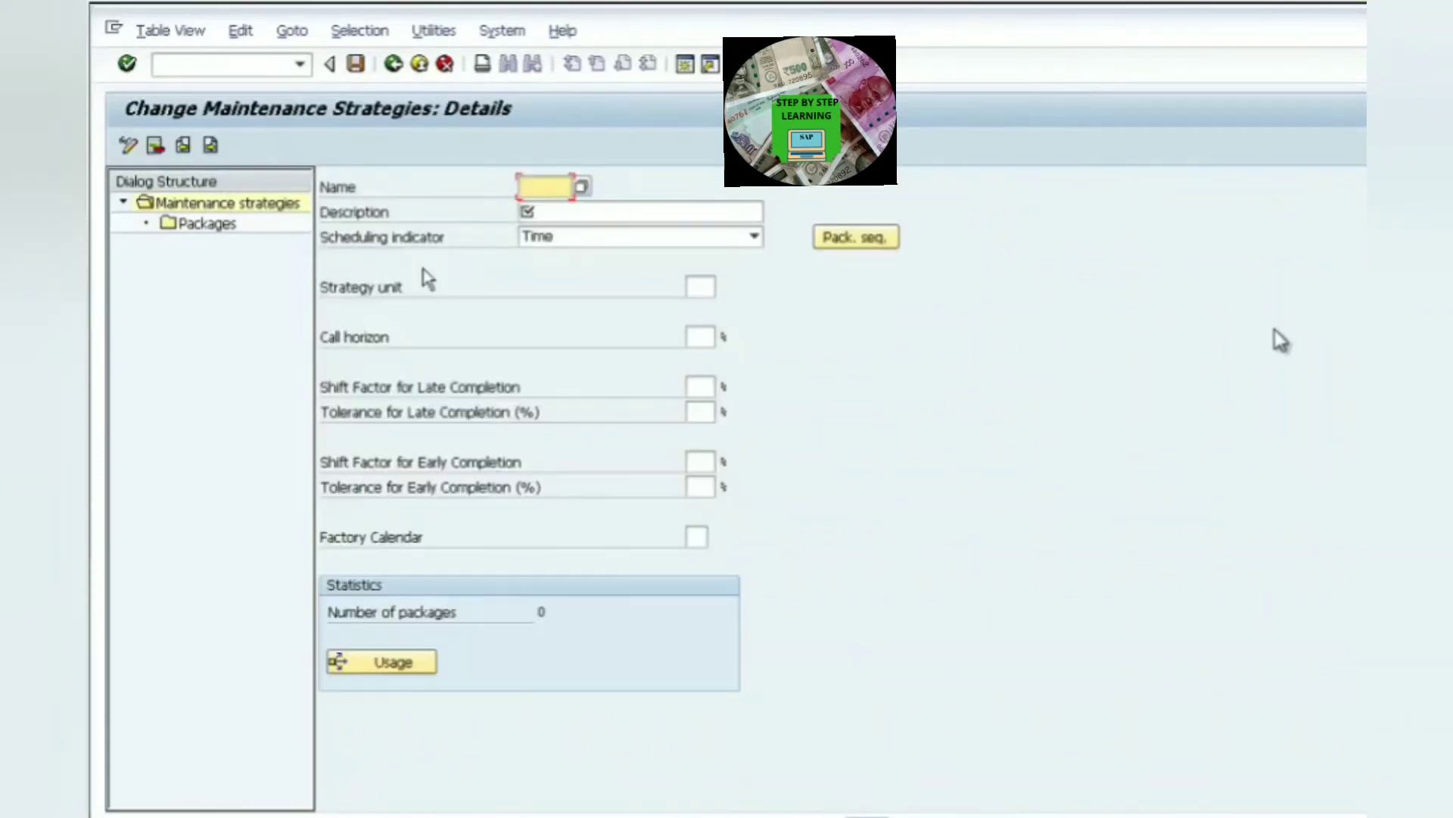
type("DA_TIM")
- Set the strategy's description to Time Based Strategy and its scheduling indicator to Time
left_click(636, 218)
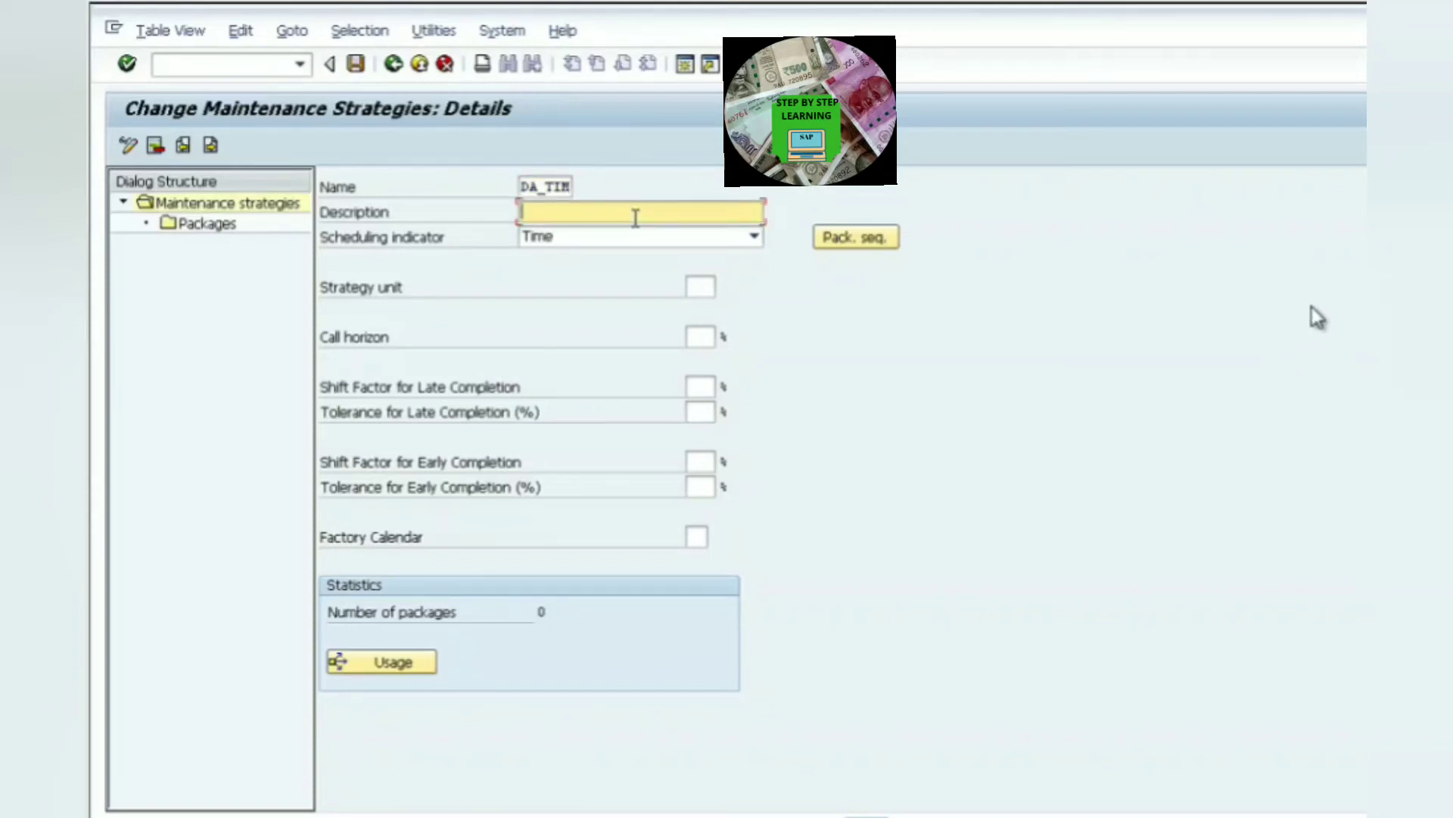
type("Time")
key("BackSpace")
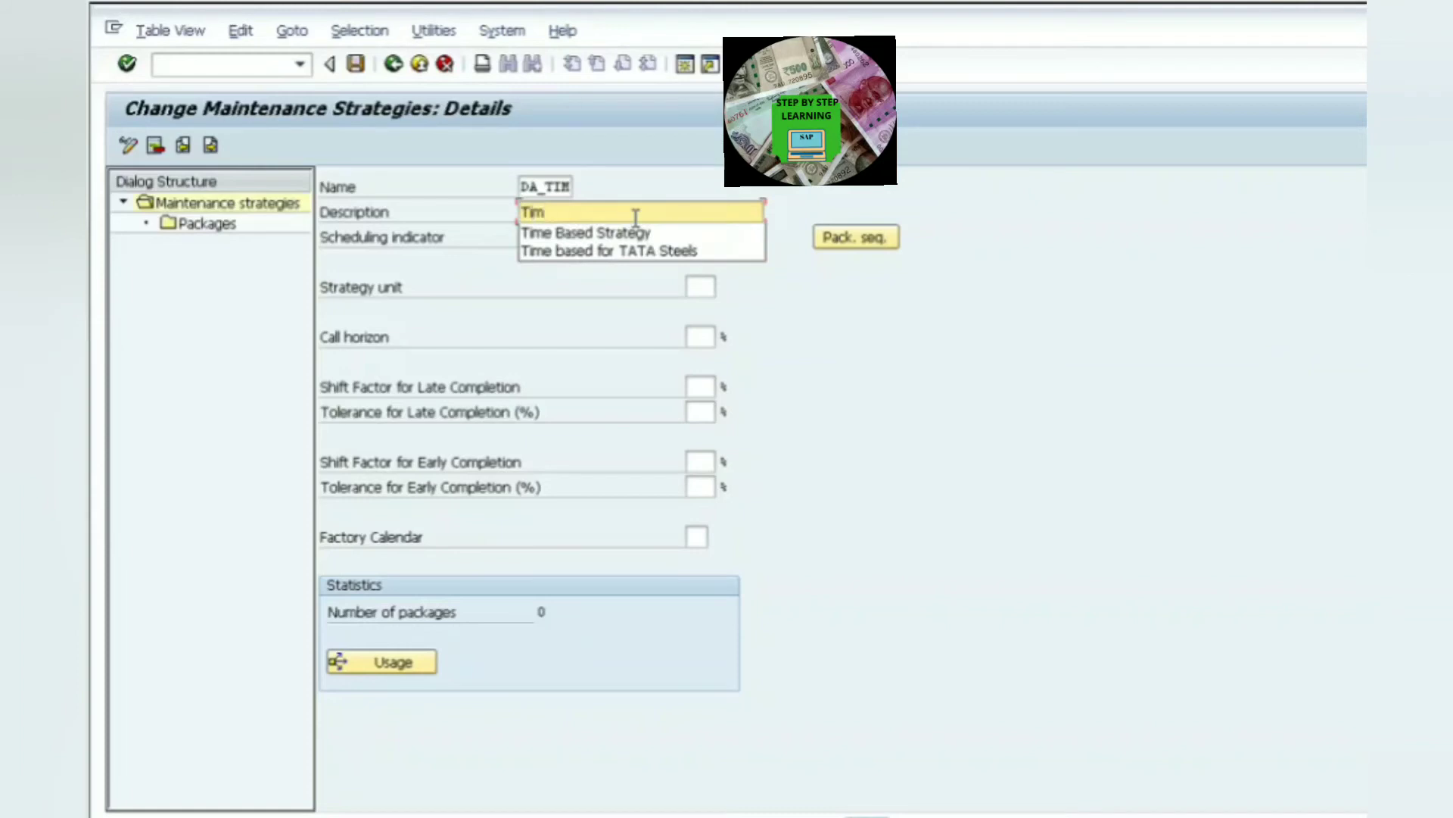
key("Return")
left_click(661, 238)
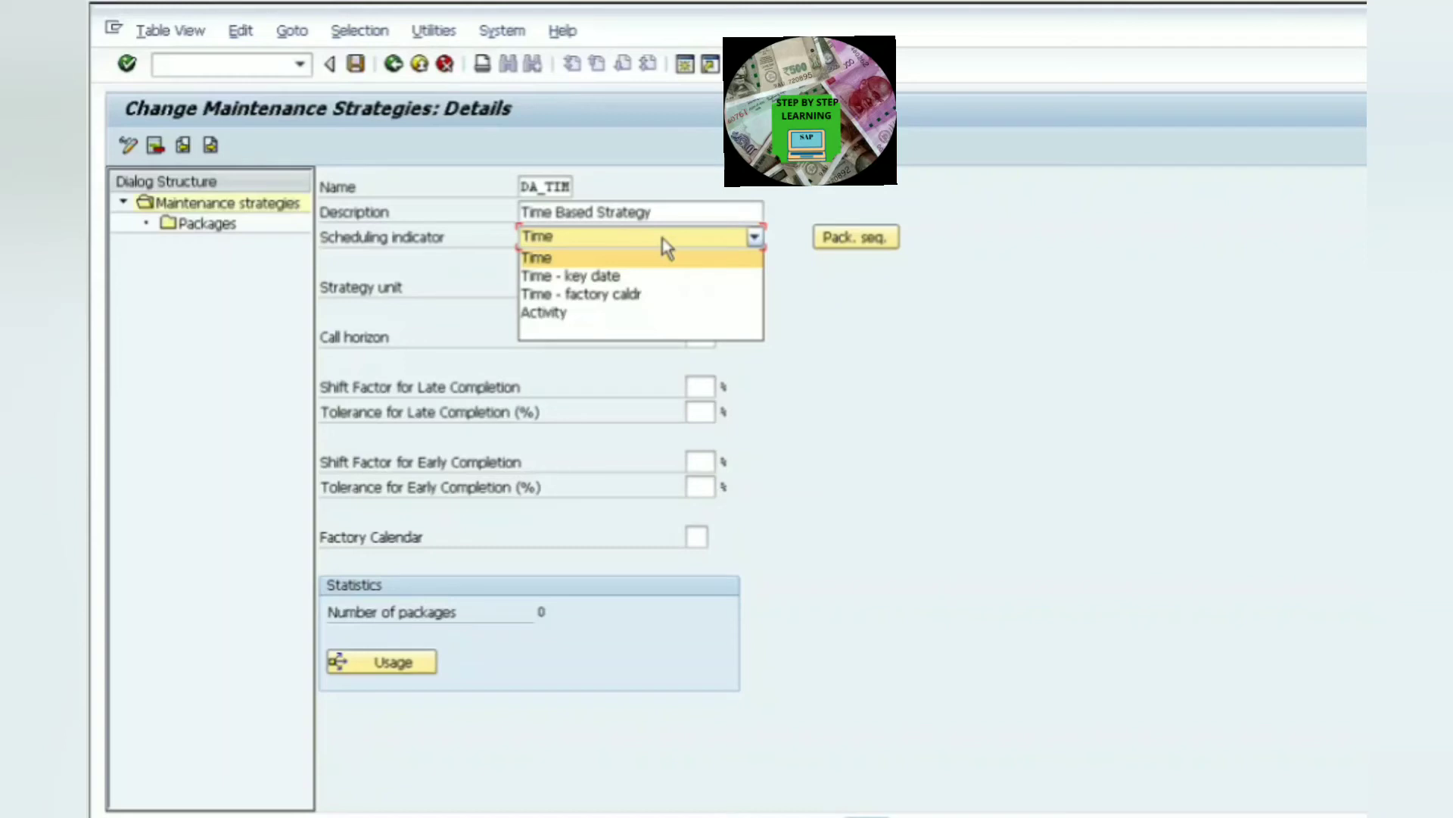
left_click(536, 262)
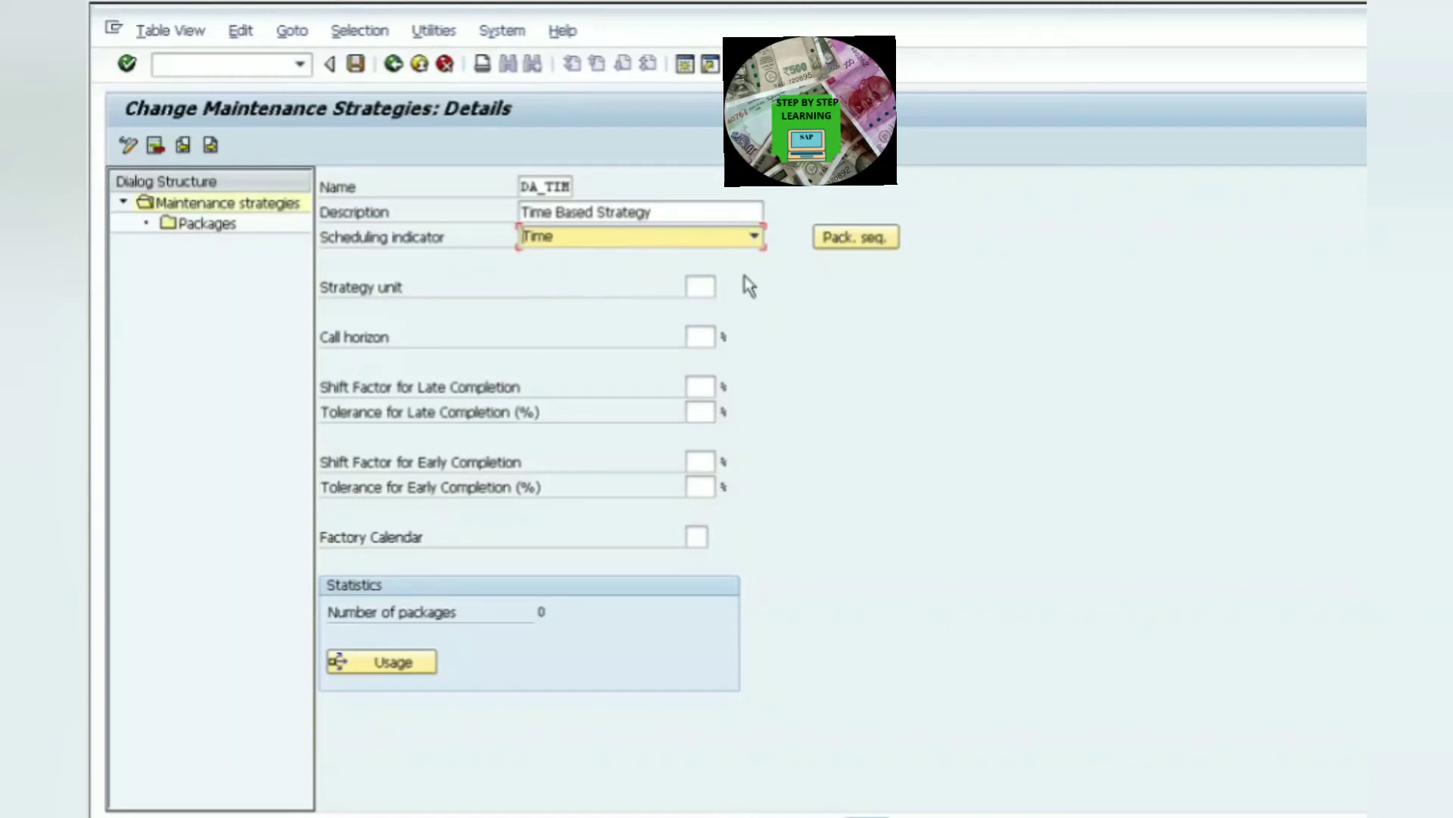
- Set the strategy unit to DAY and the call horizon to 90%
left_click(705, 296)
type("DAY")
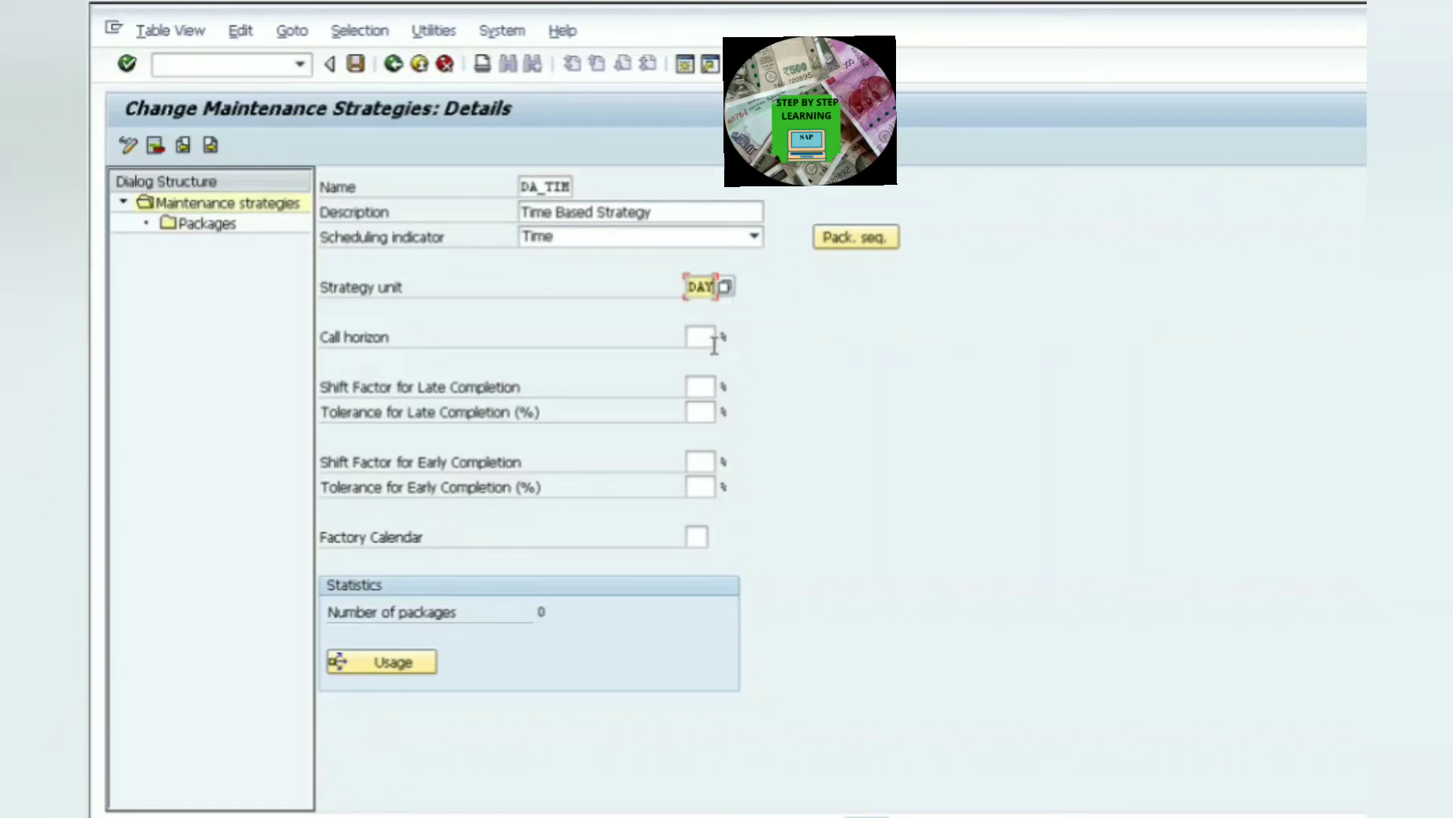
key("Tab")
type("90")
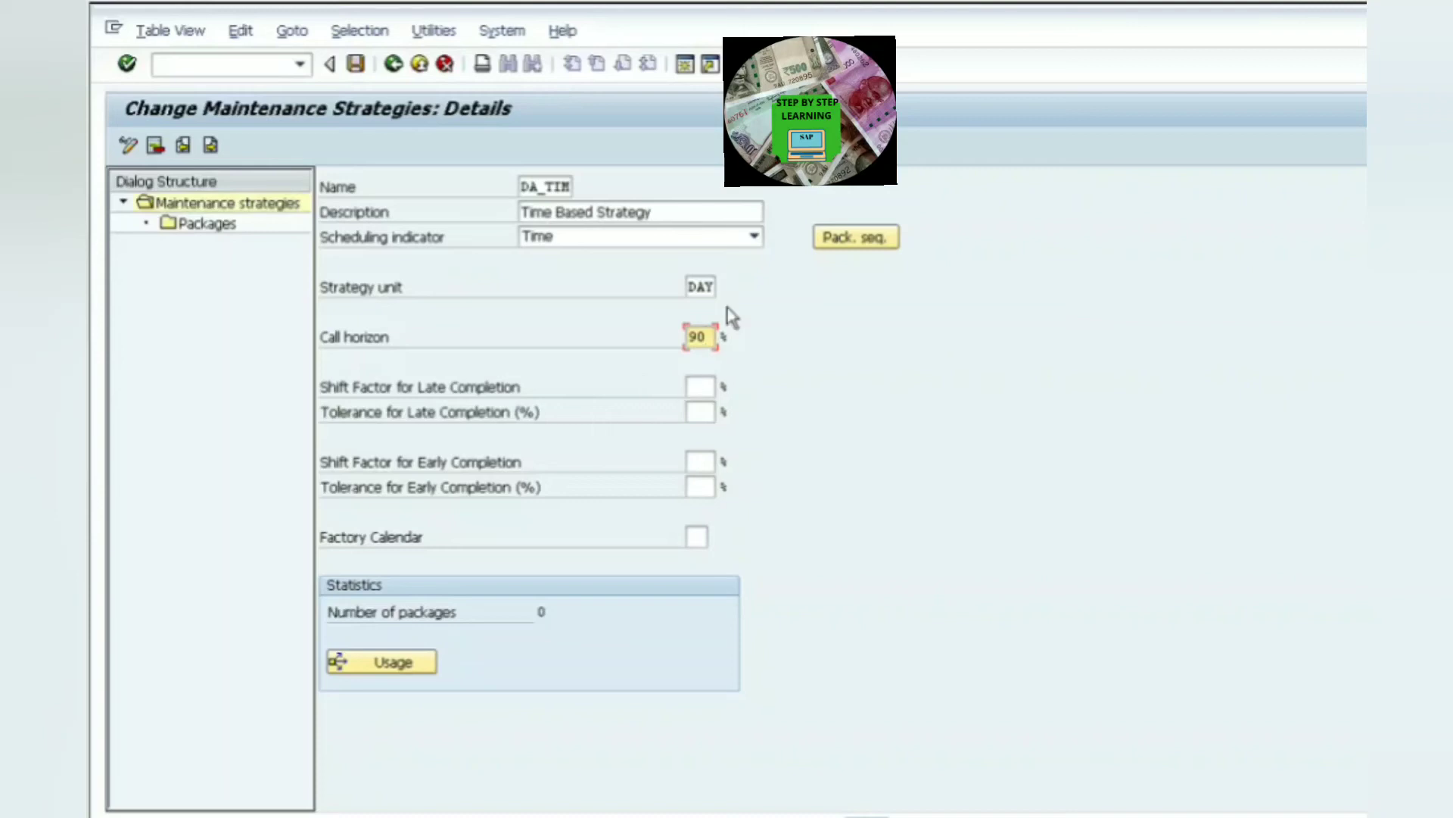
left_click_drag(717, 338, 648, 363)
type("5")
left_click_drag(718, 342, 628, 349)
left_click(718, 348)
left_click_drag(718, 348, 678, 376)
type("90")
- Set the shift factor and tolerance for late completion to 10% each
left_click(710, 392)
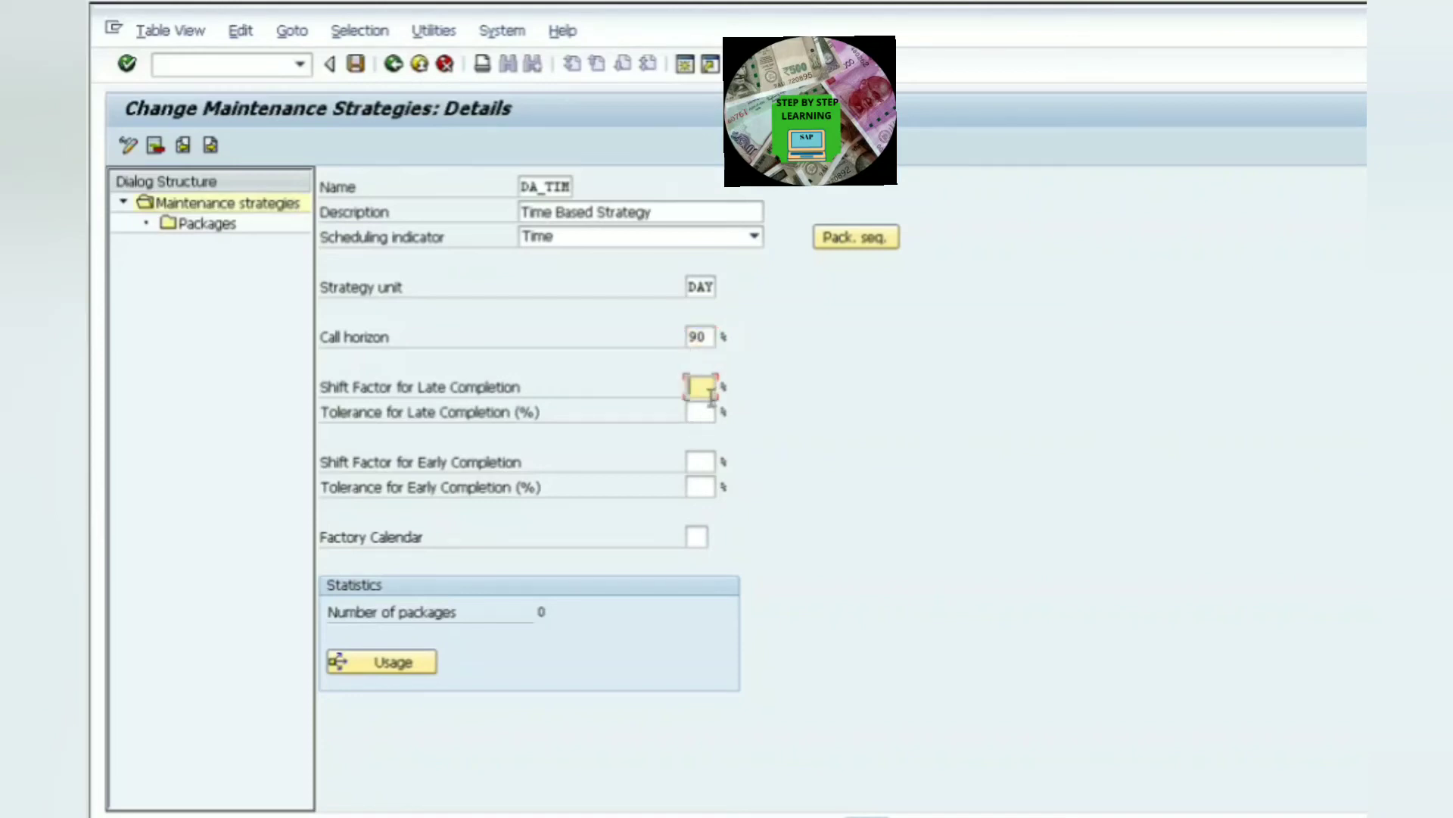
type("10")
left_click(710, 411)
type("1")
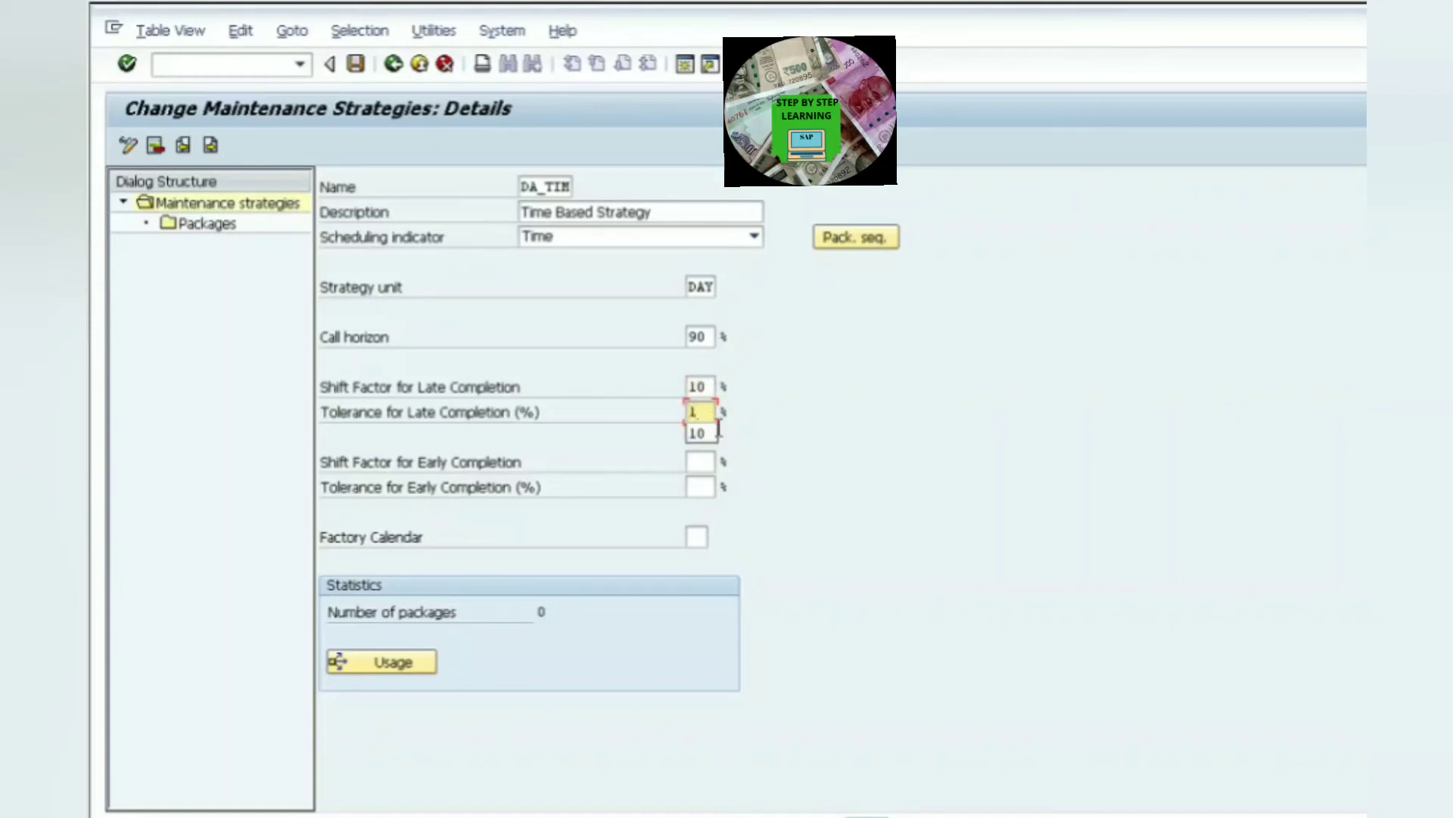
type("0")
left_click_drag(714, 388, 627, 396)
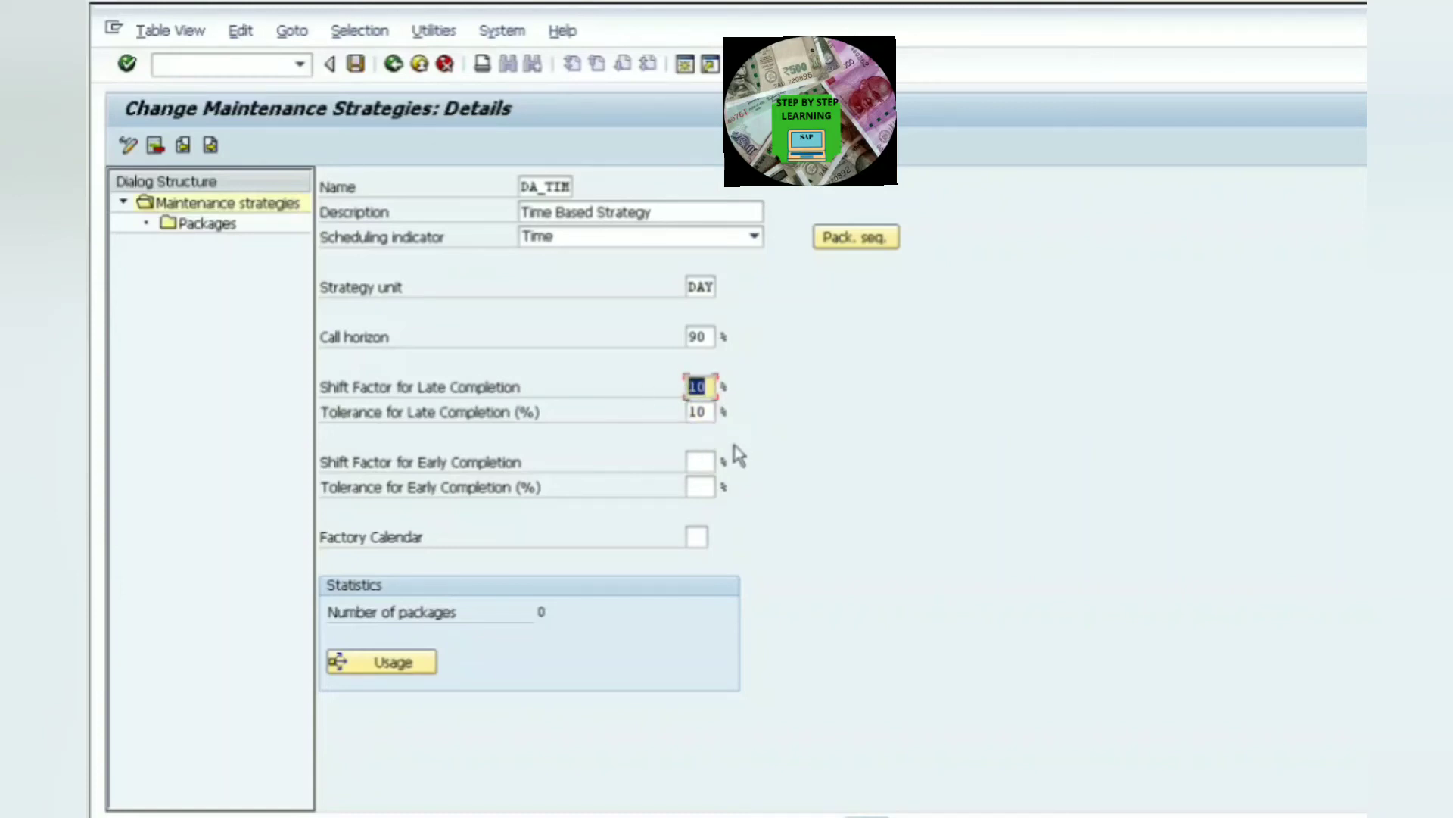
left_click_drag(714, 413, 642, 431)
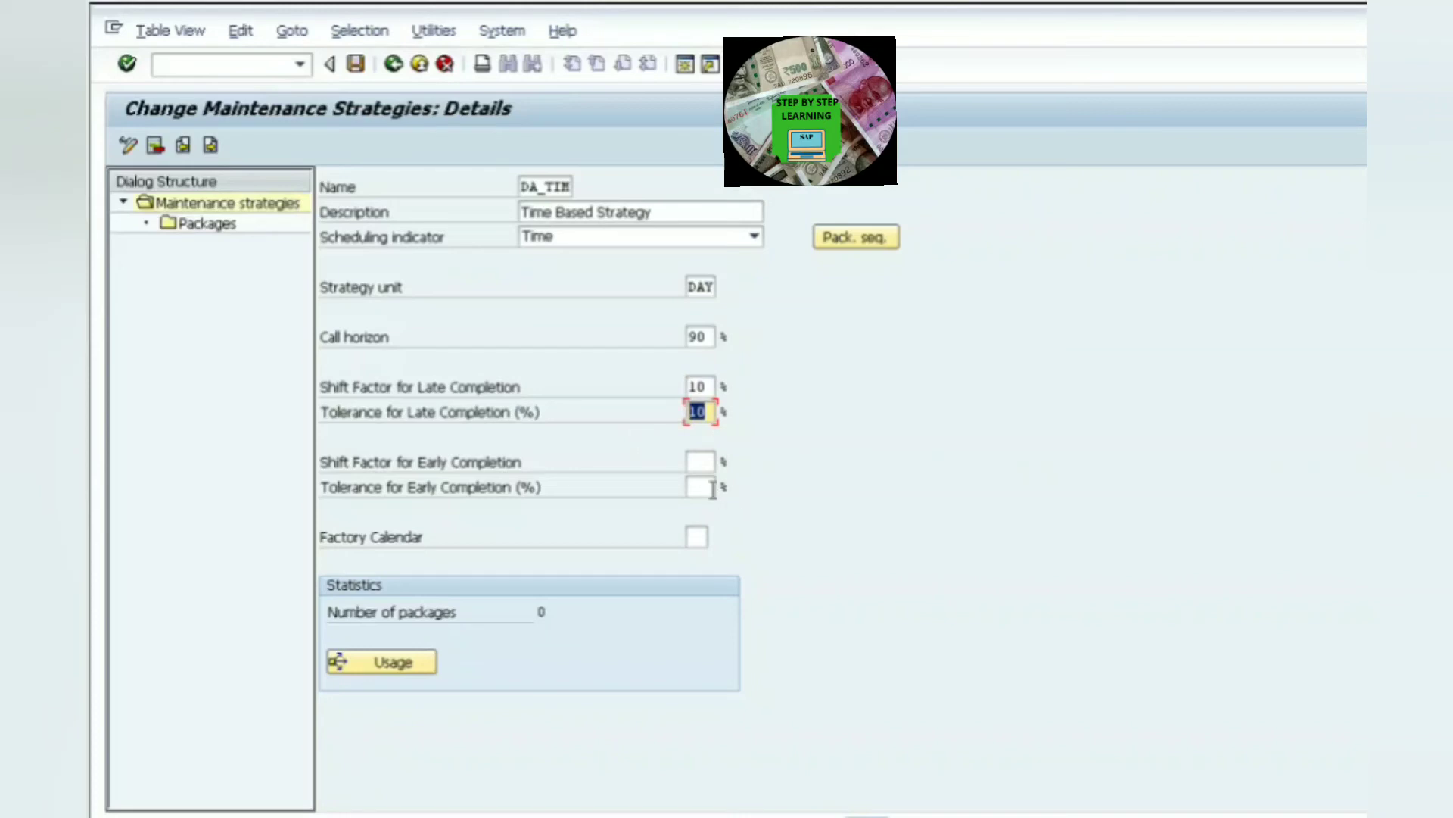
- Set the shift factor and tolerance for early completion to 10% each
left_click(702, 463)
type("10")
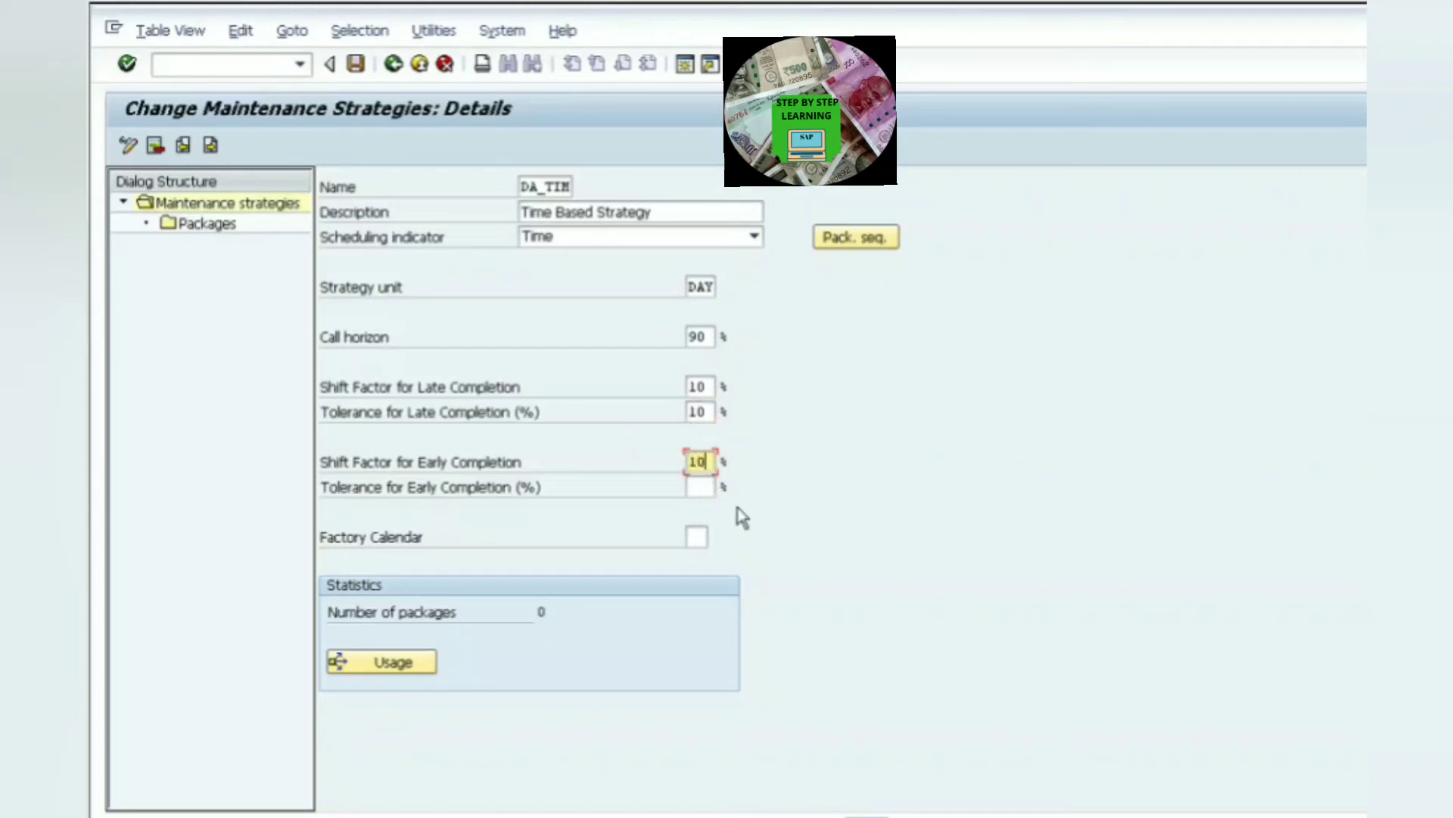
left_click(702, 487)
type("10")
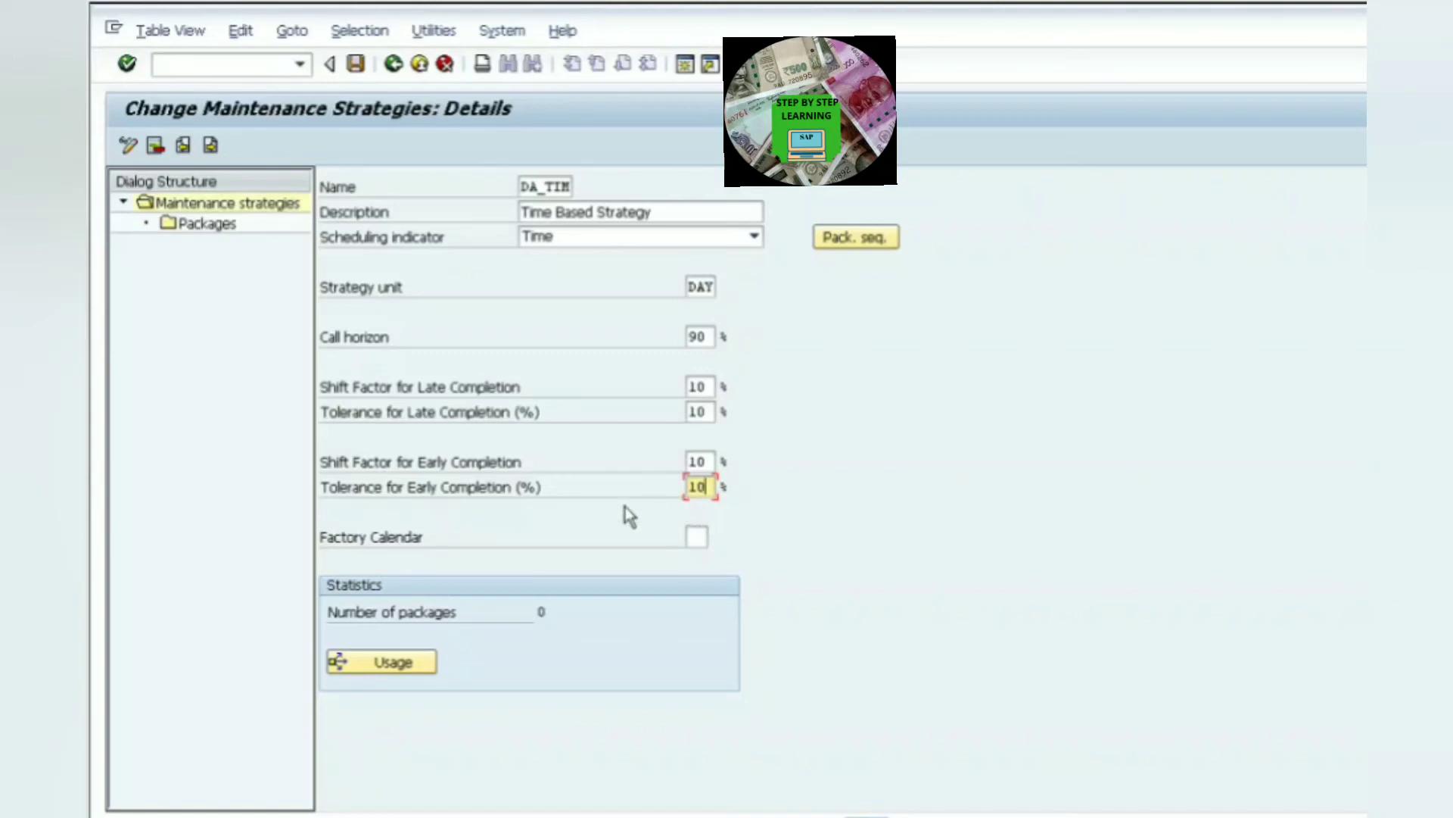
- Choose factory calendar 01 (Germany standard) for the strategy and confirm the entries
left_click(707, 537)
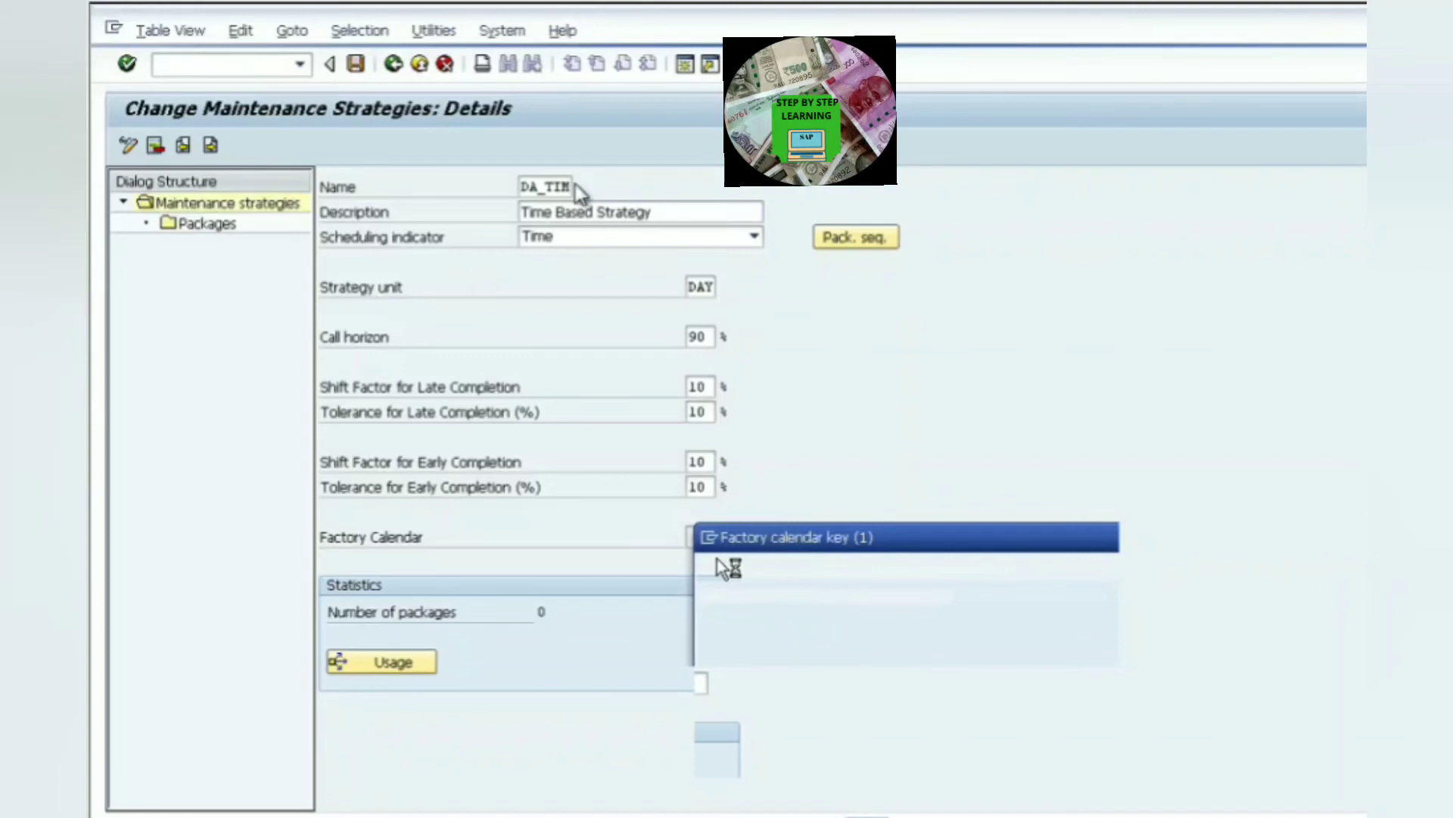
double_click(705, 545)
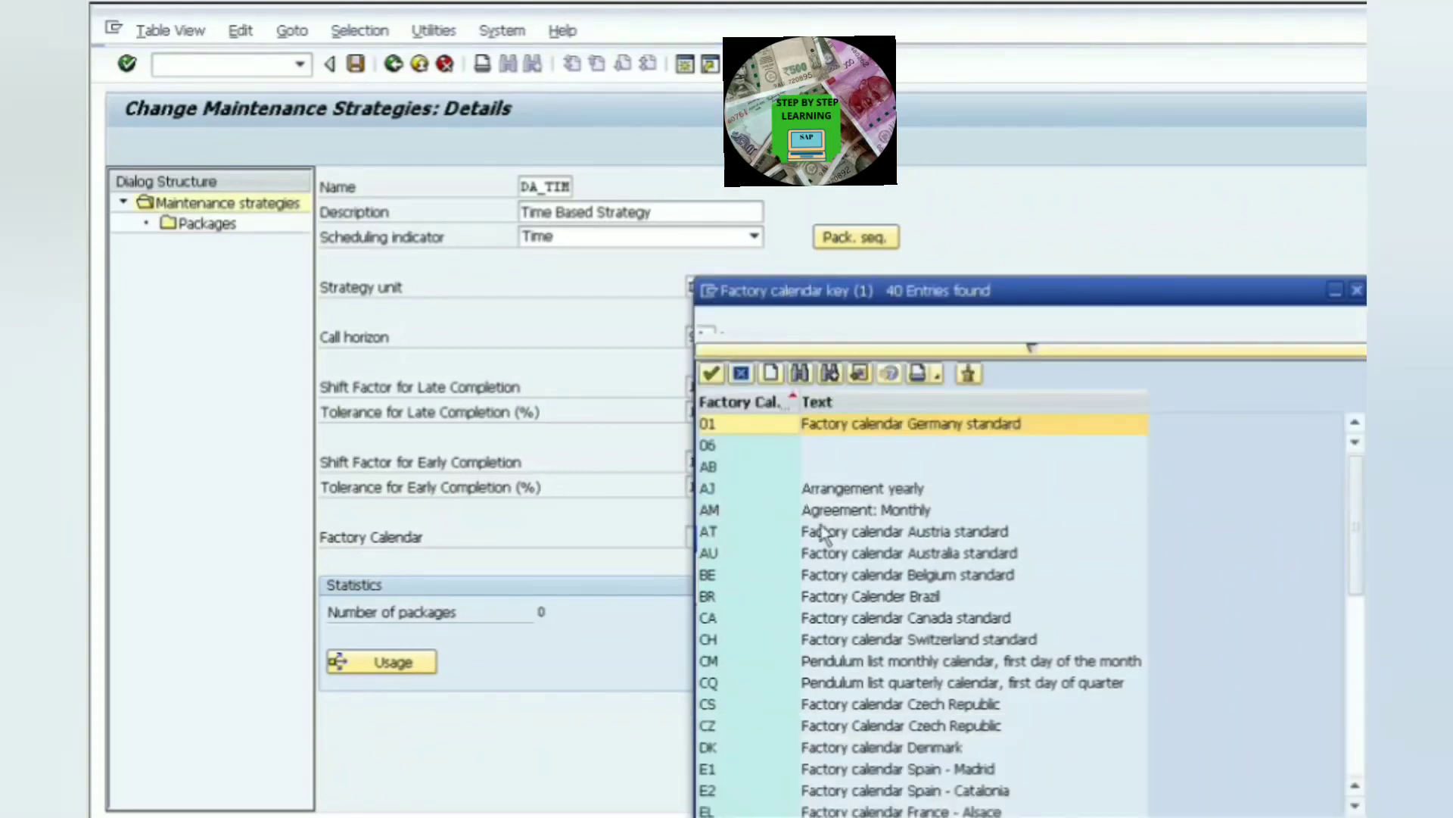
key("Return")
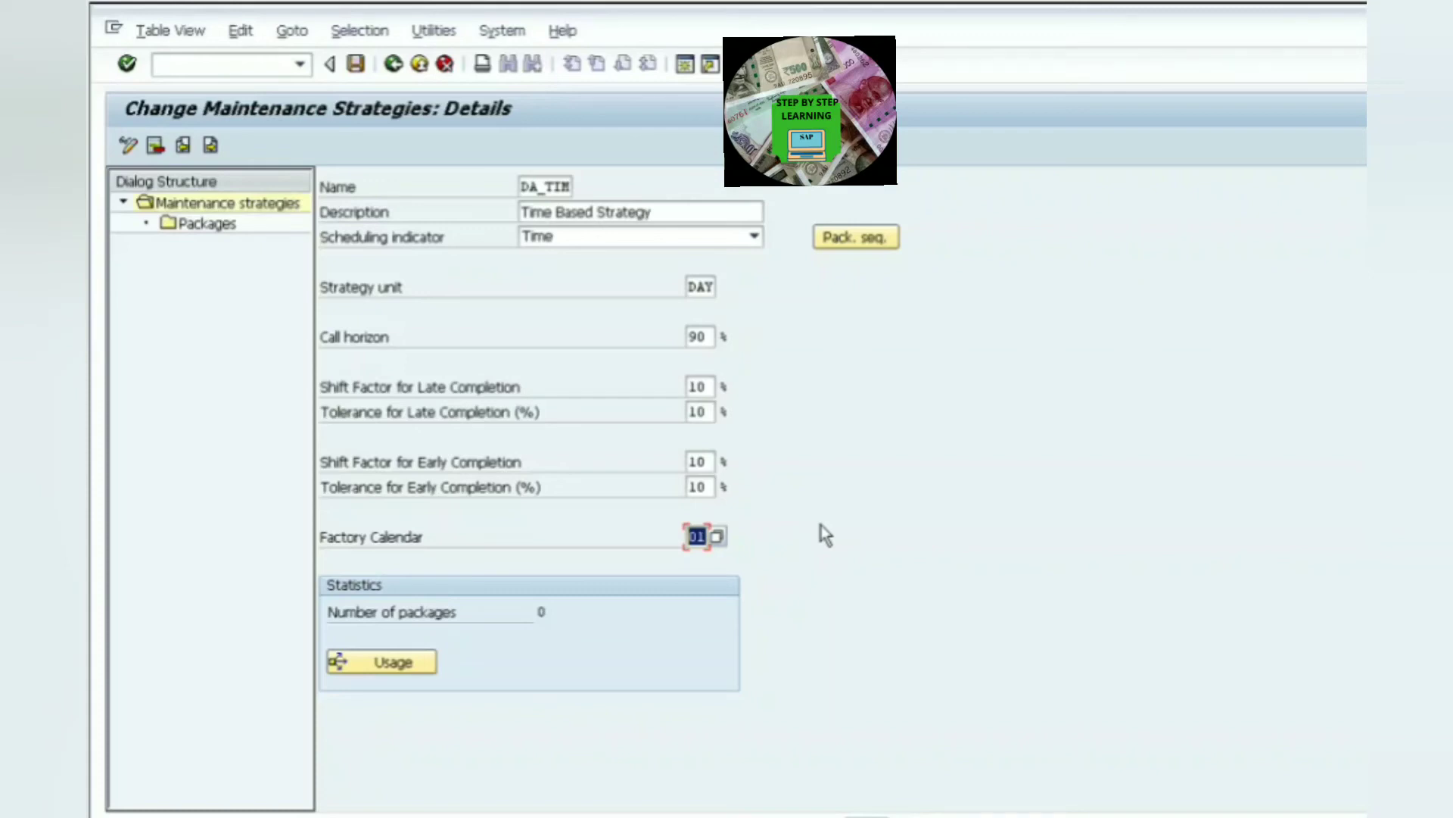
key("Return")
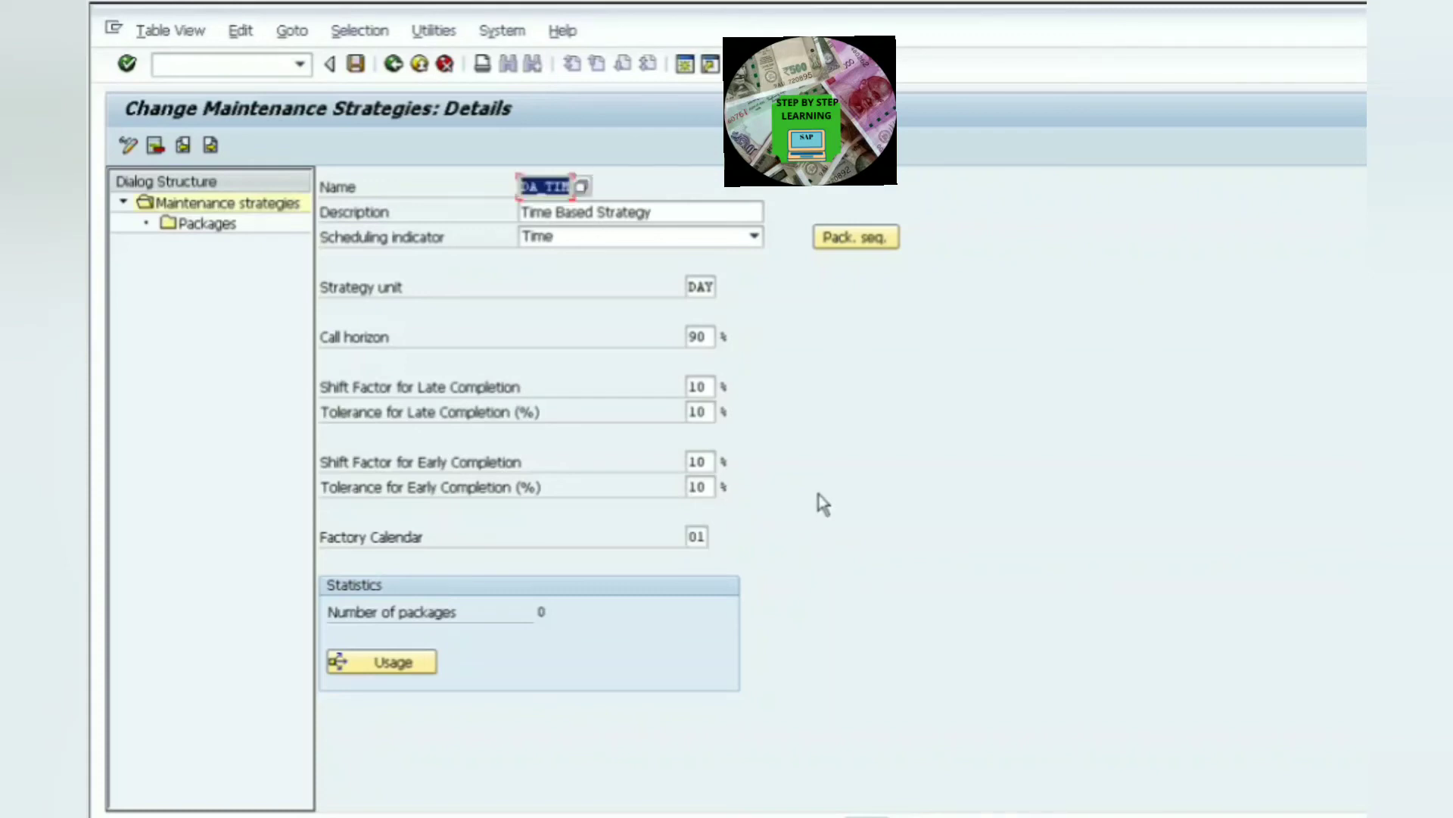
- Open the strategy's packages and start a new entry with package number 10
left_click(220, 236)
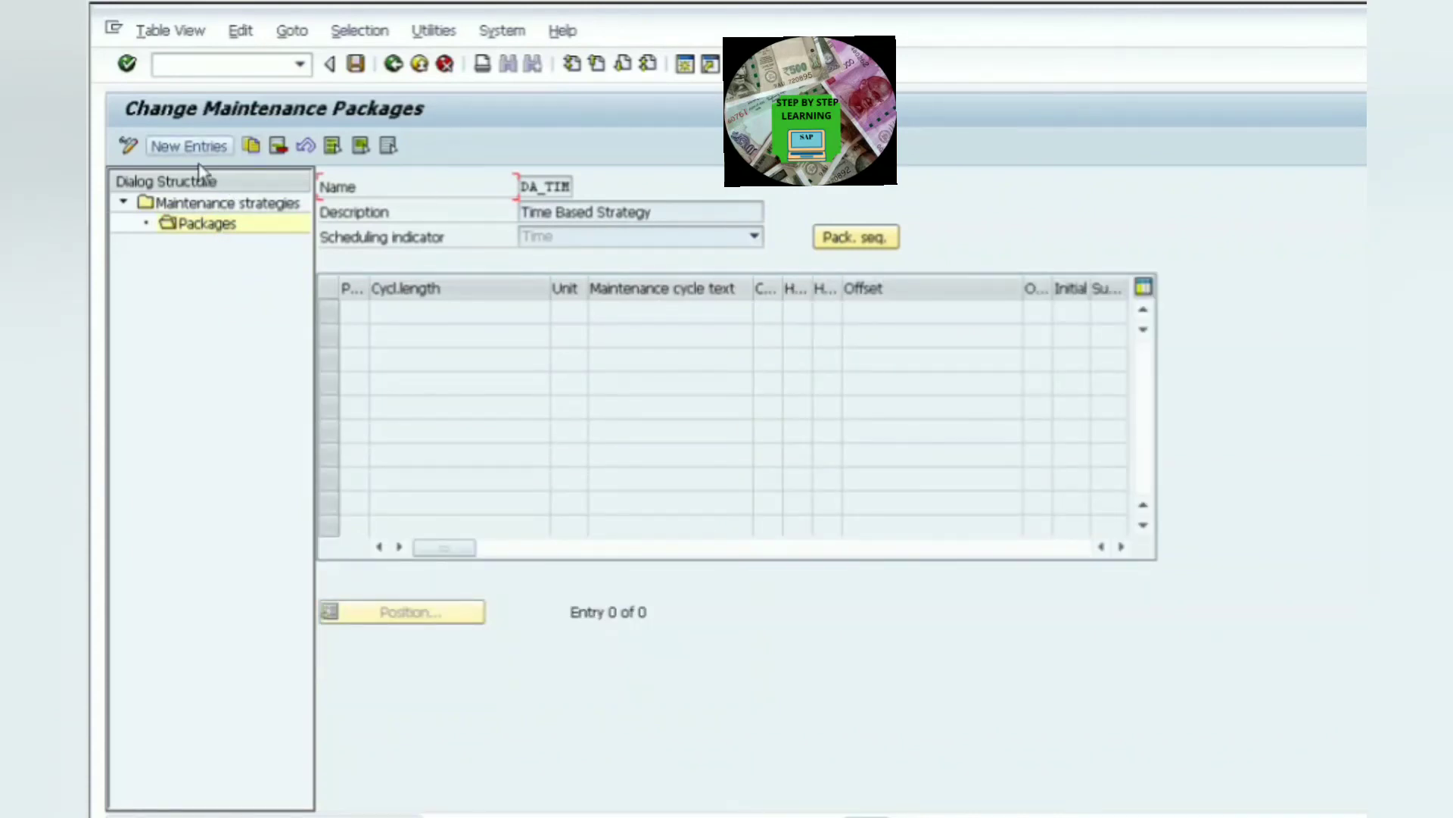
left_click(189, 147)
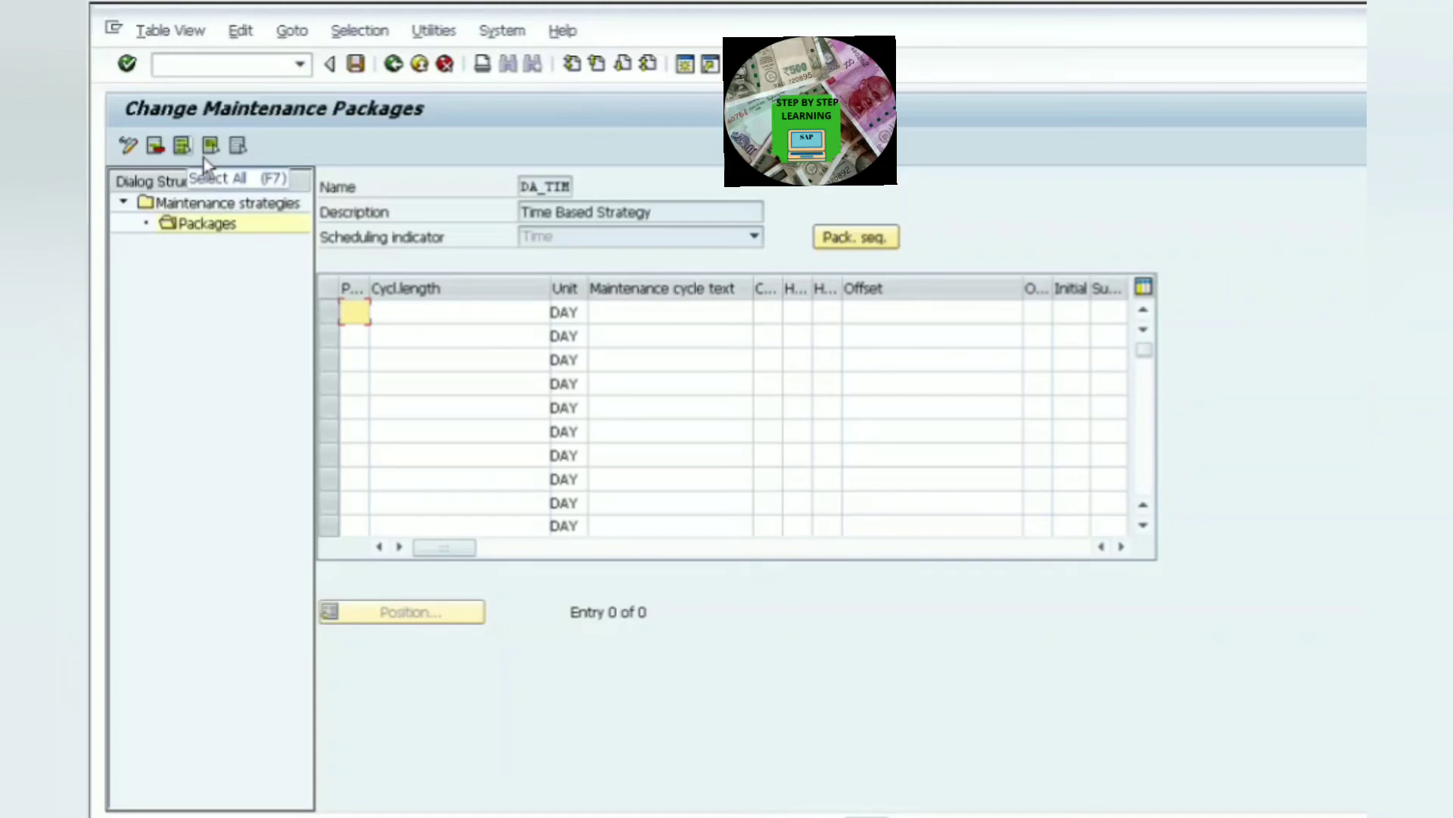
type("10")
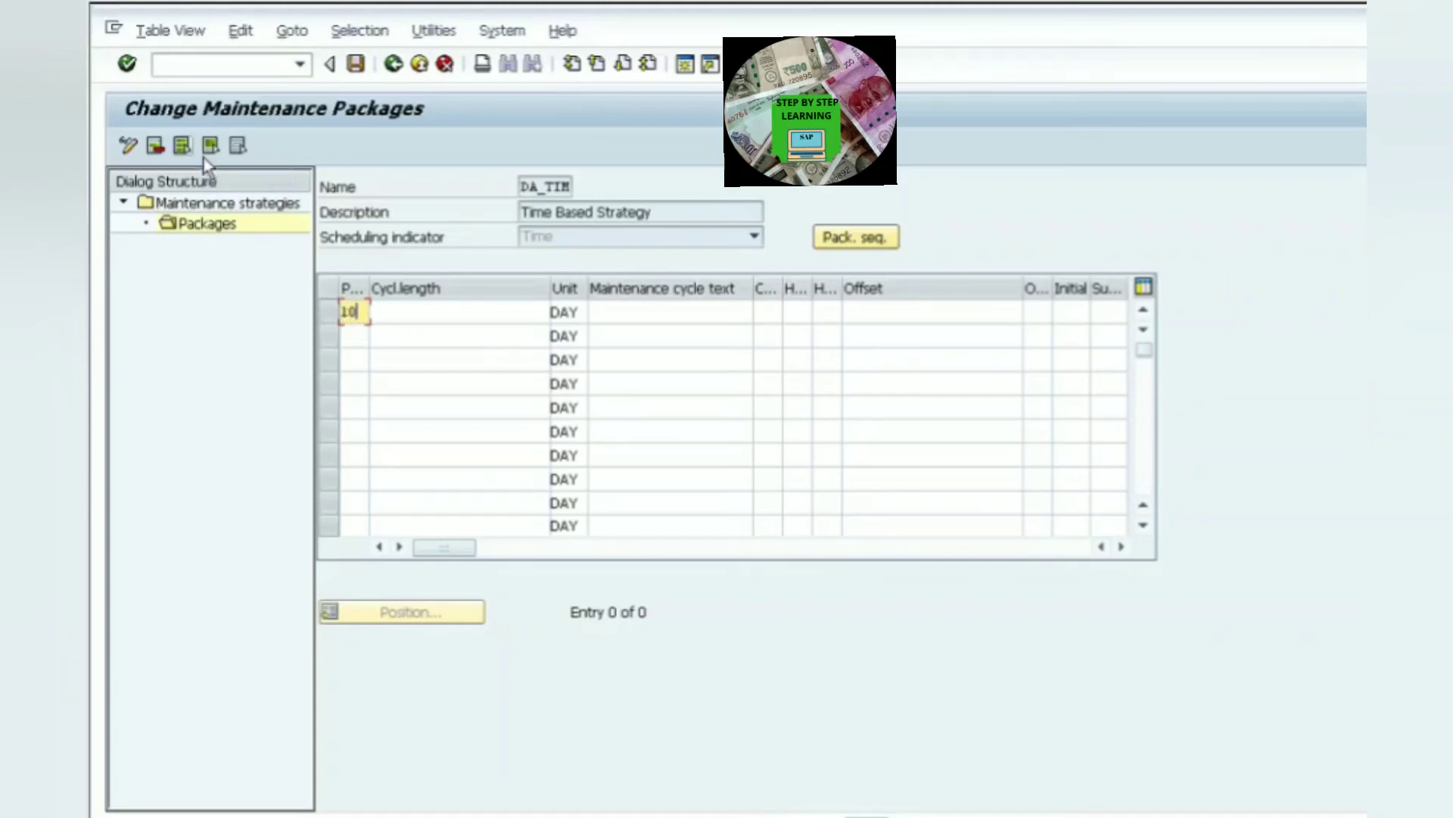
key("Down")
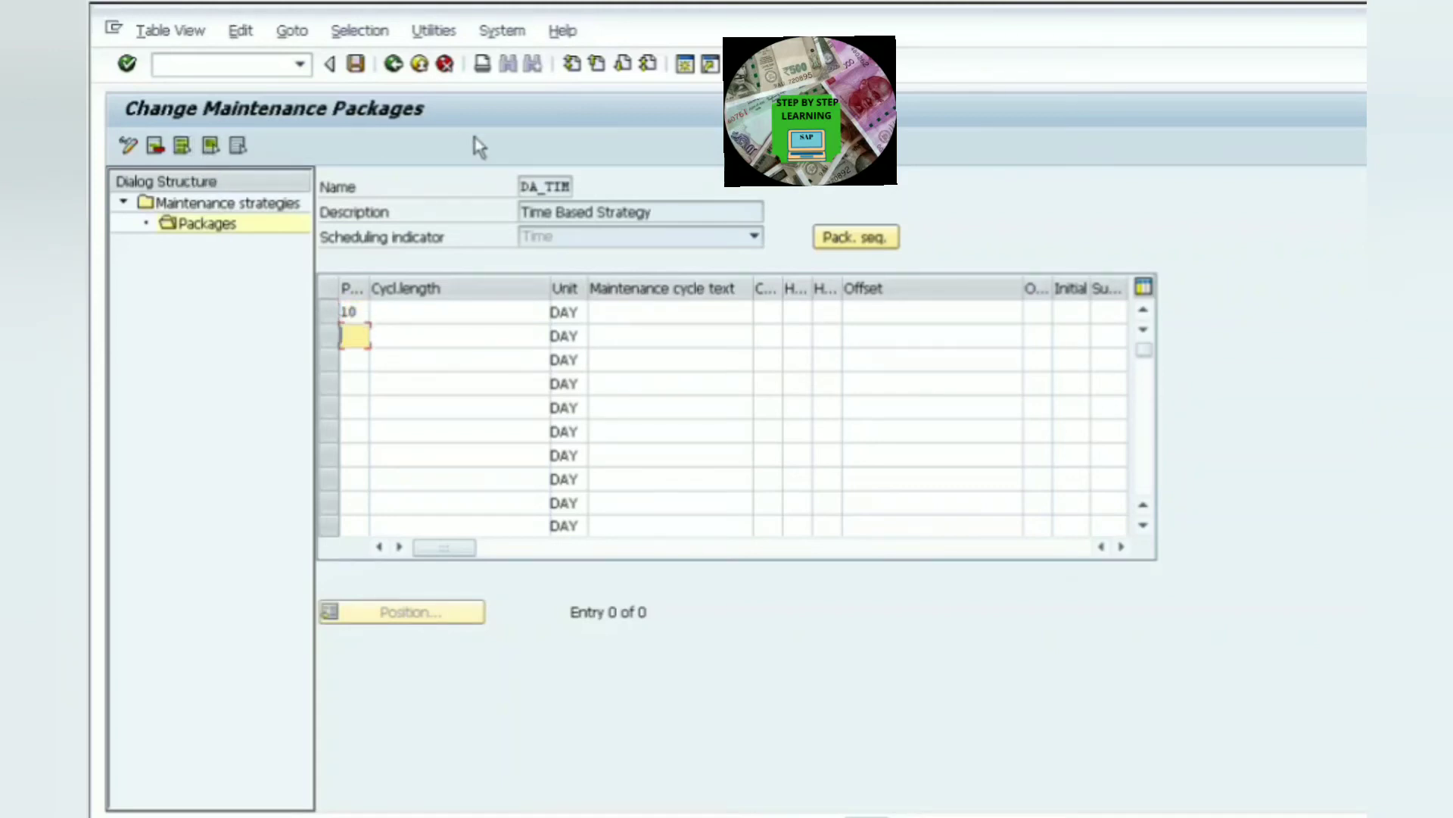
- Enter cycle lengths of 30, 90, 180, 360 and 720 days in the first five package rows
left_click(541, 314)
type("30")
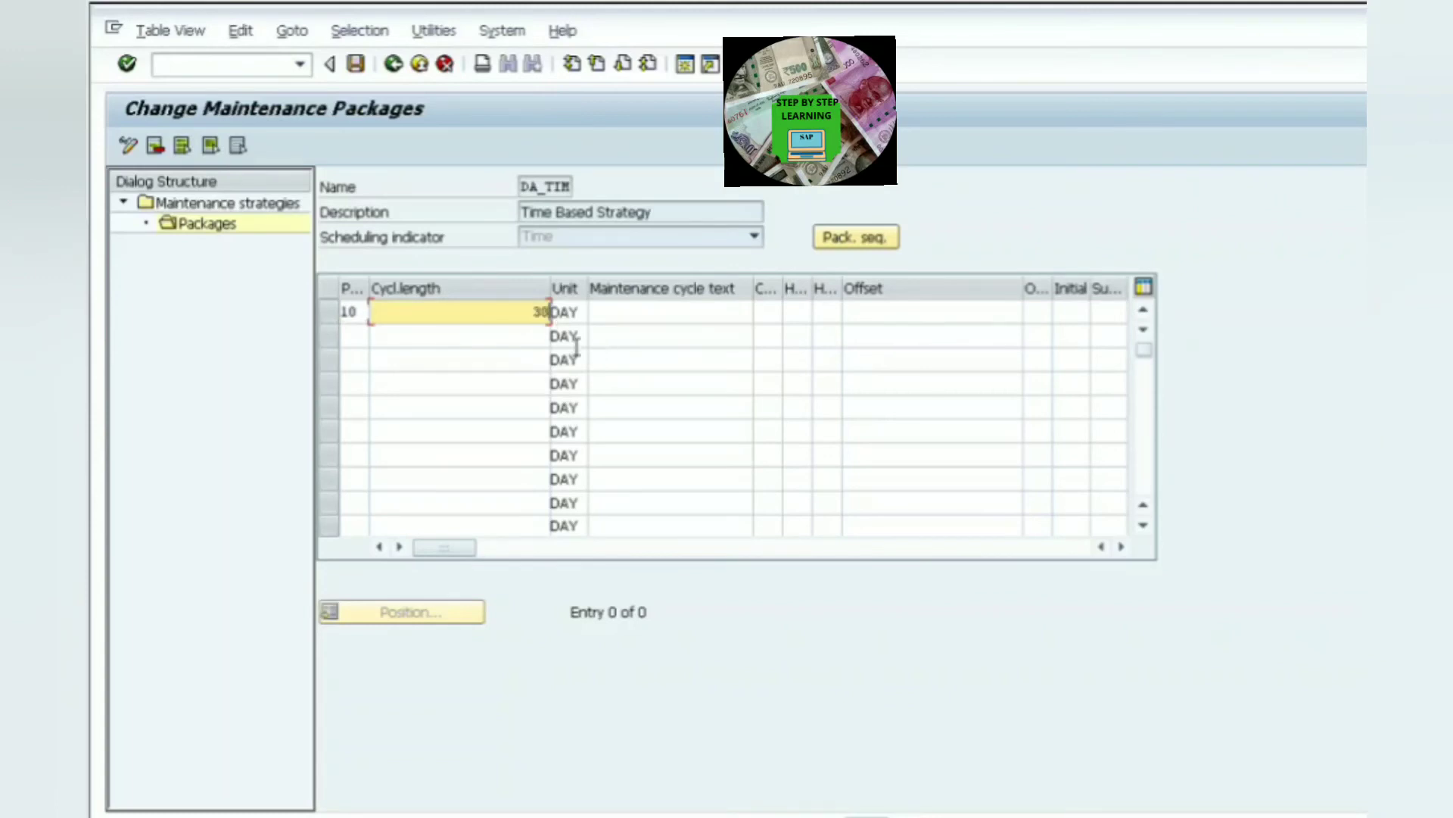
left_click(532, 351)
type("90")
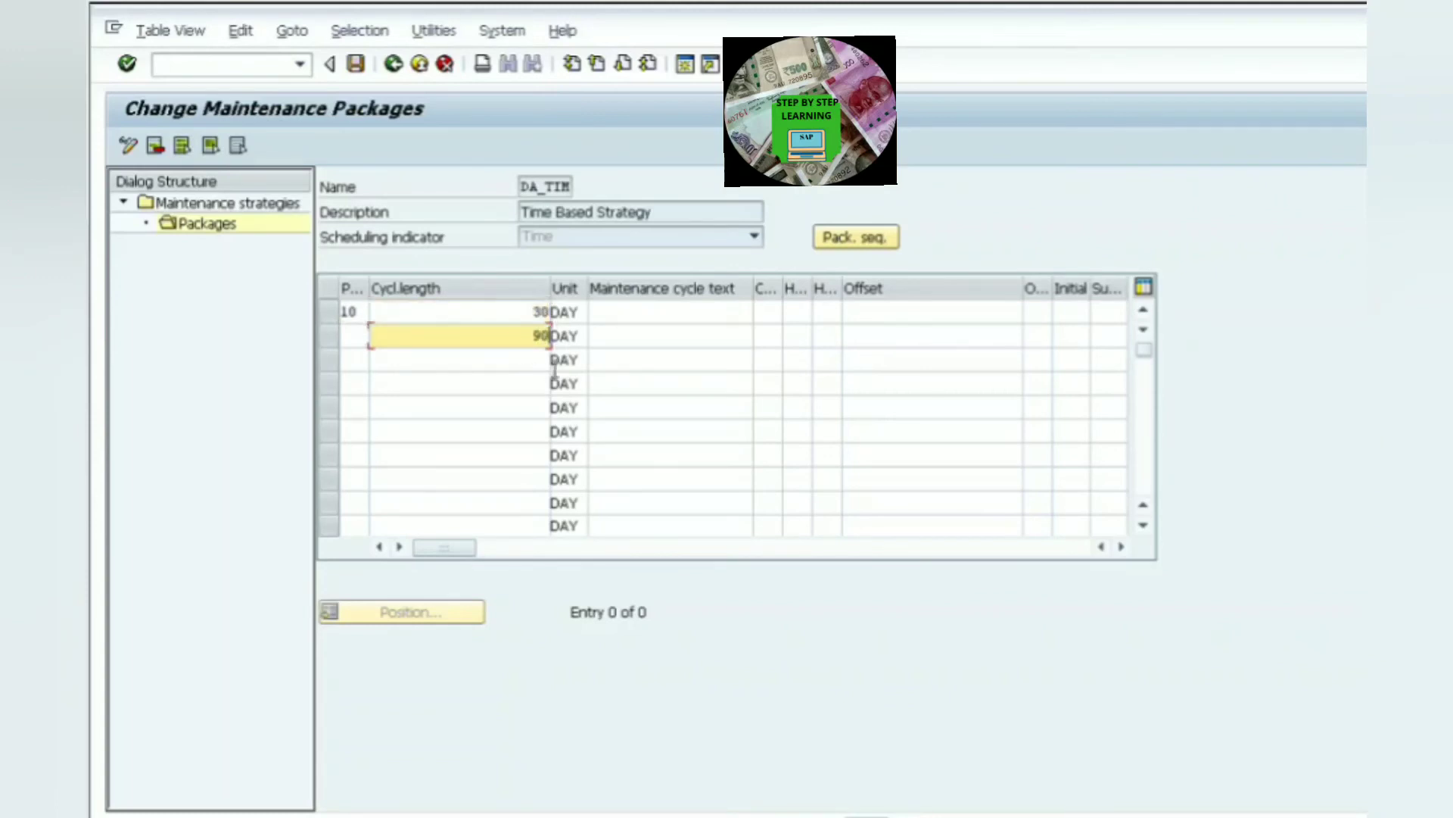
left_click(539, 371)
type("180")
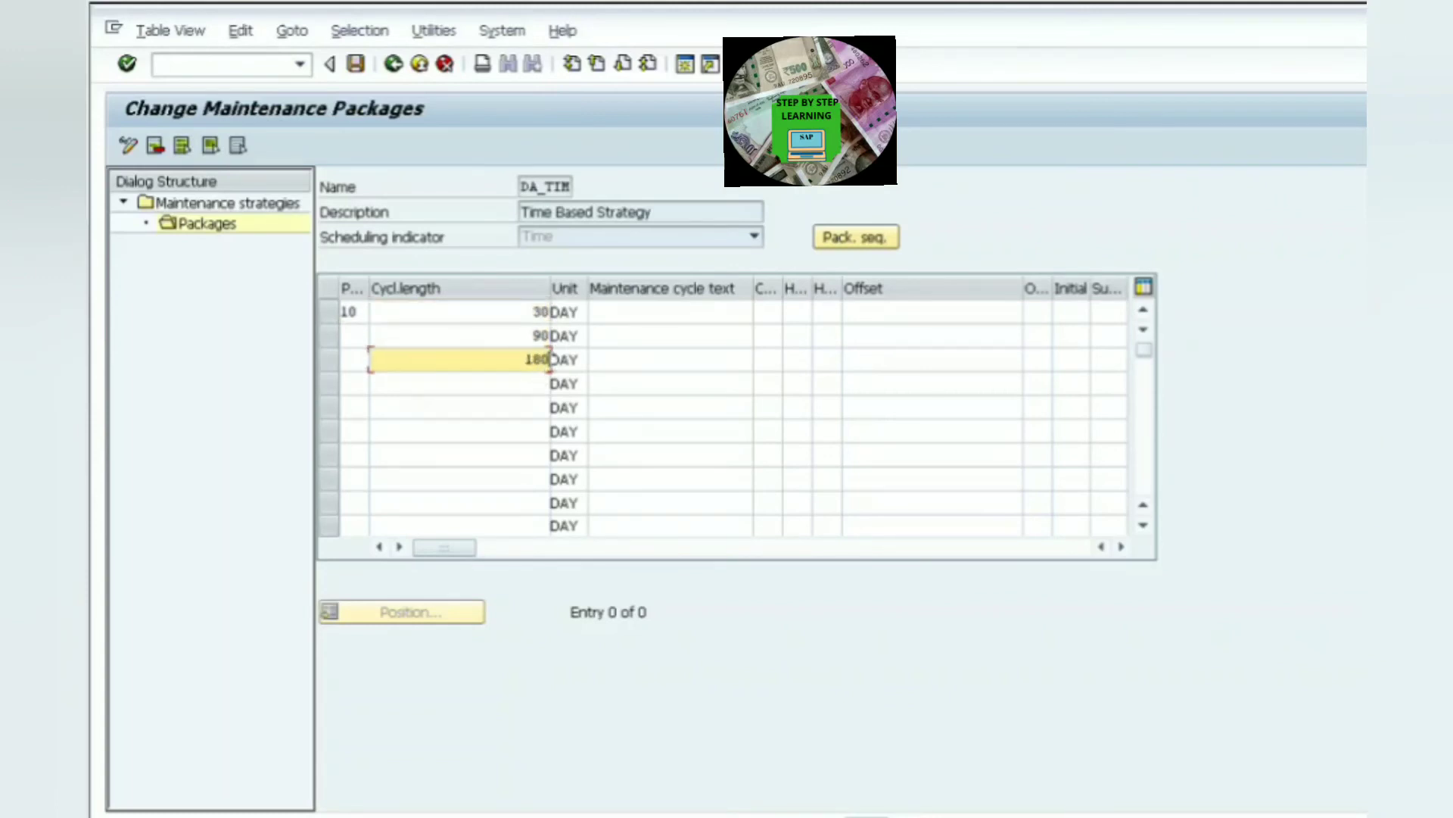
left_click(545, 386)
type("360")
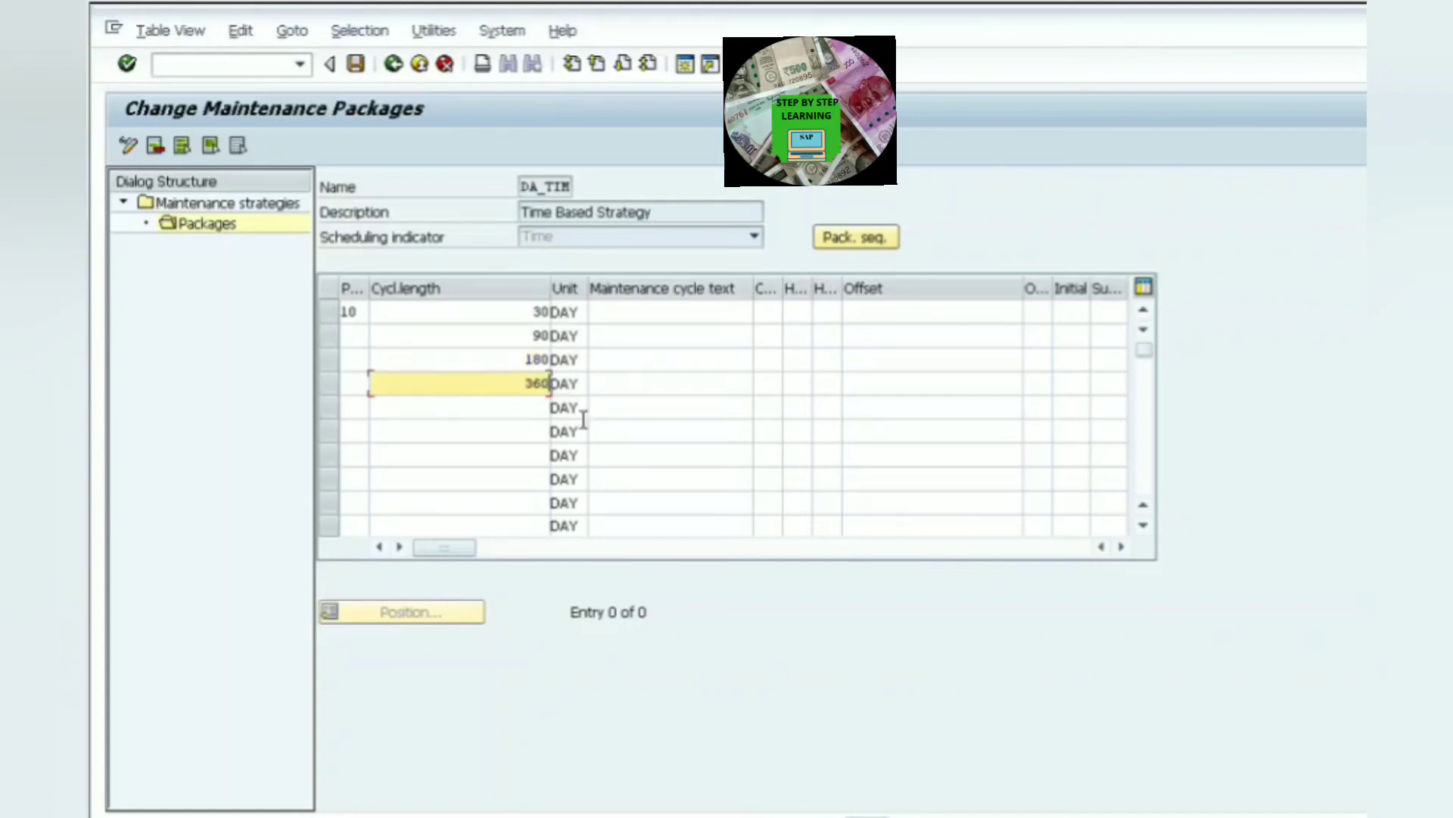
left_click(542, 413)
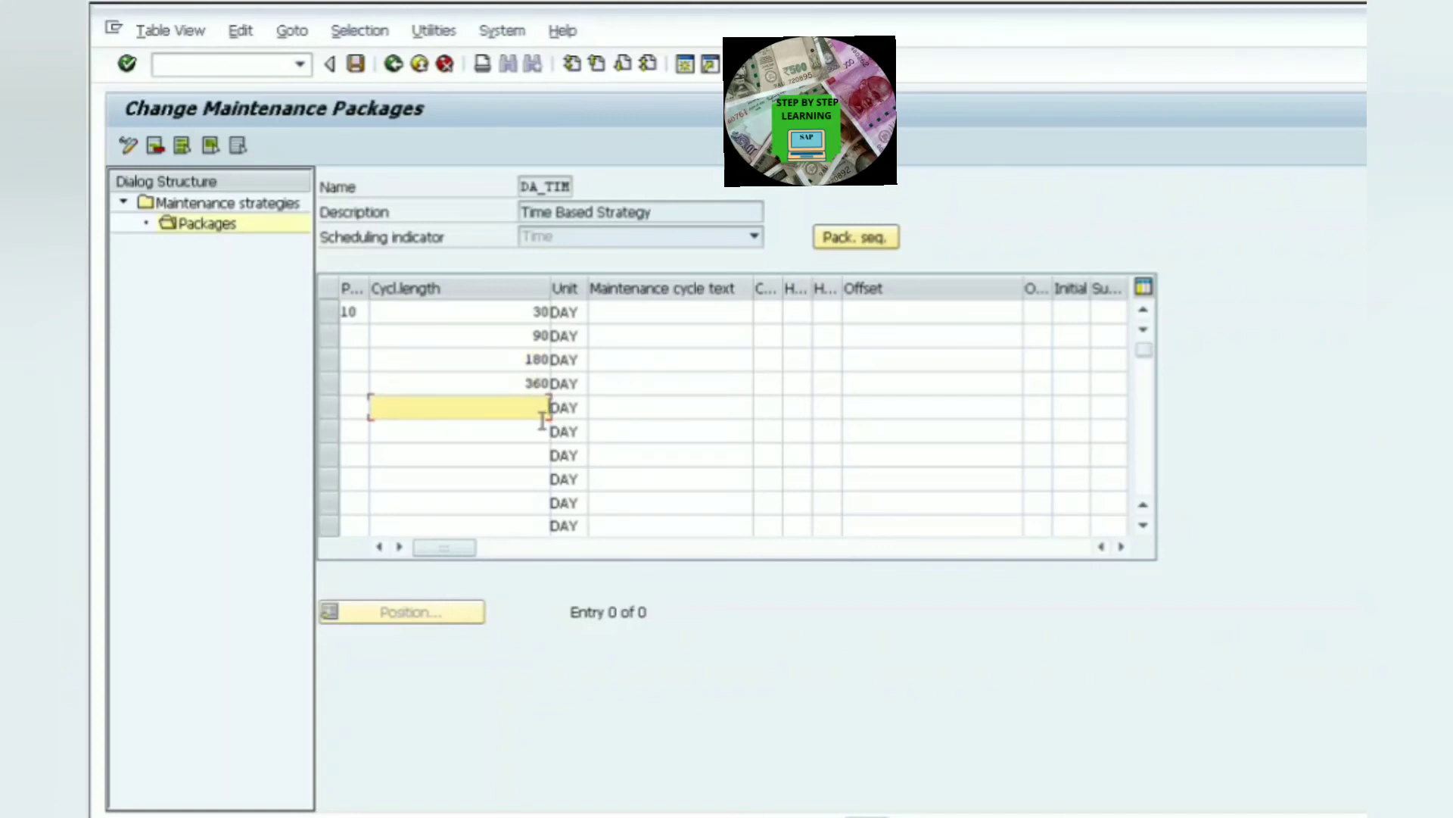
type("720")
- Number the remaining package rows 20, 30, 40 and 50
left_click(365, 341)
type("20")
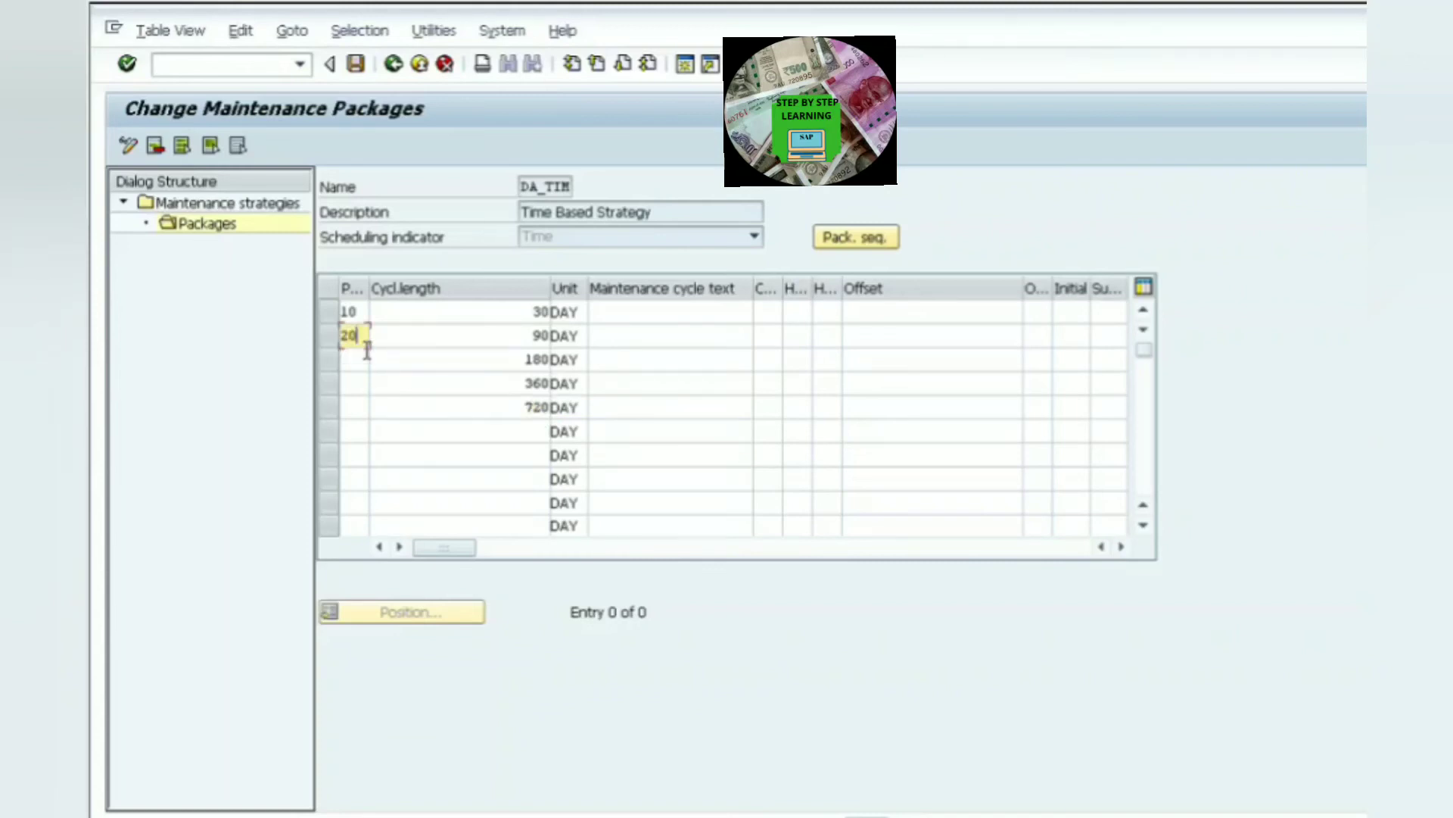
left_click(368, 363)
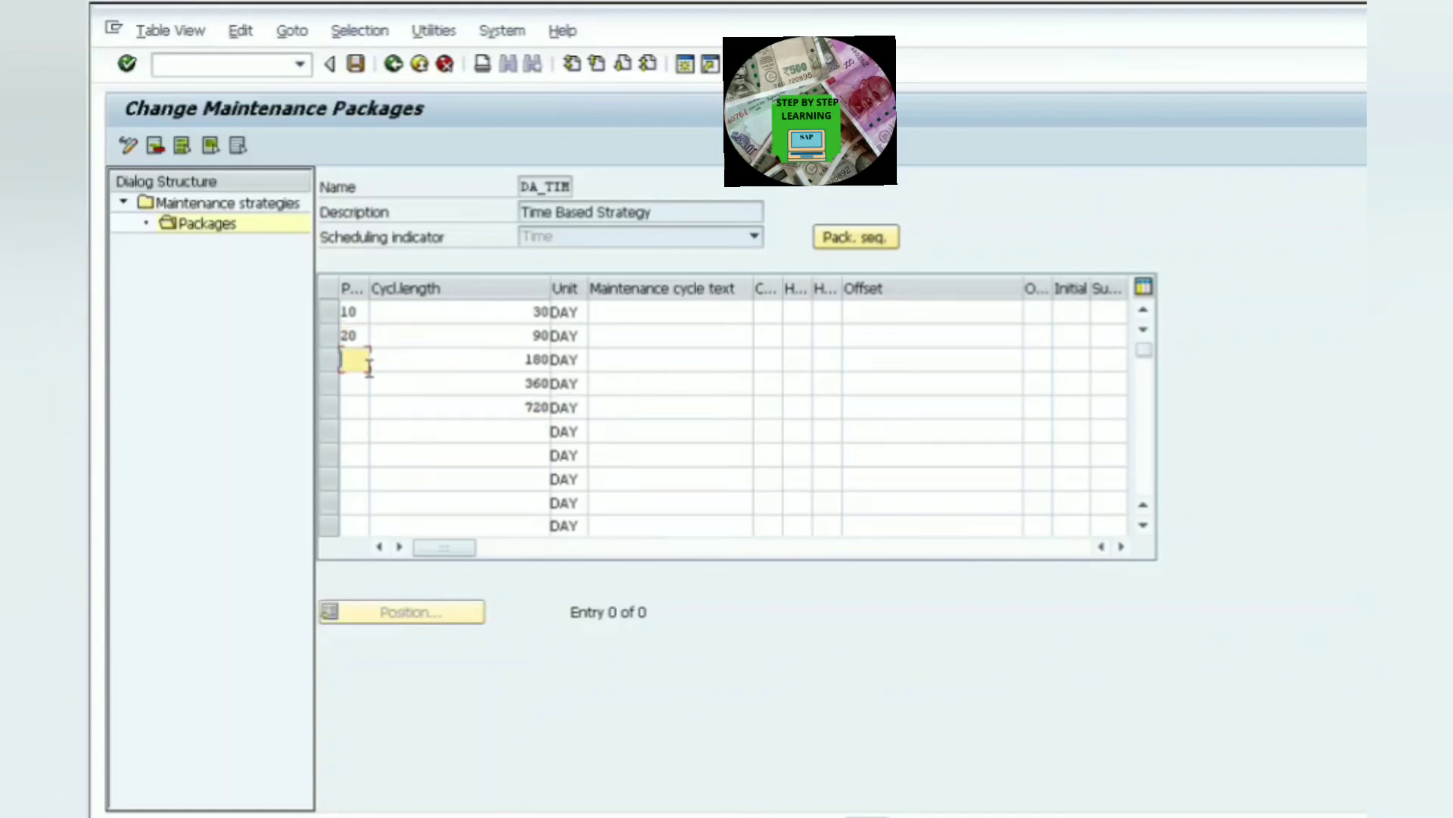
type("30")
left_click(367, 383)
type("40")
left_click(372, 407)
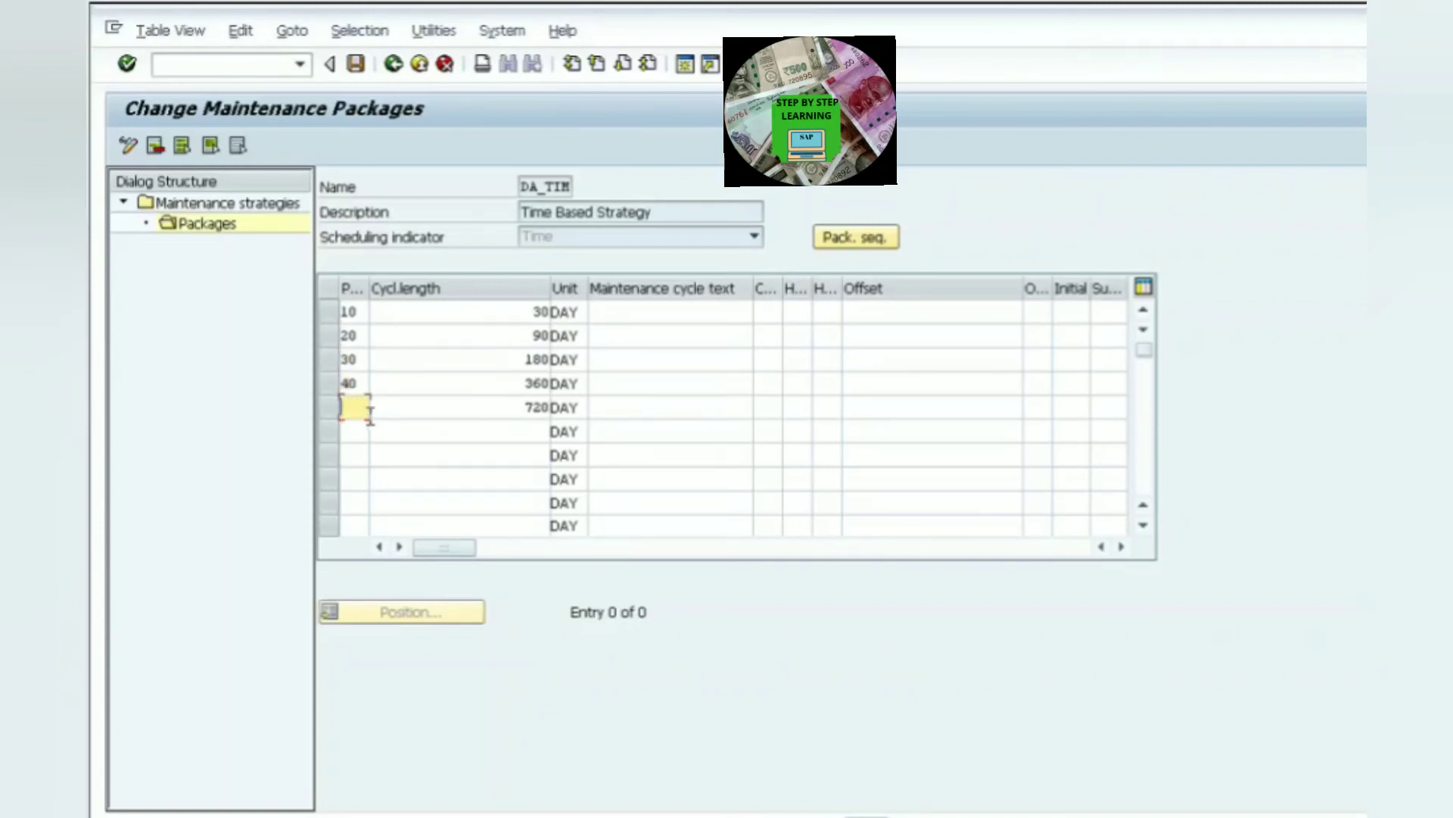
type("50")
- Enter the cycle texts One Month, Three Months and Six Months for the first three packages
left_click(633, 316)
type("O")
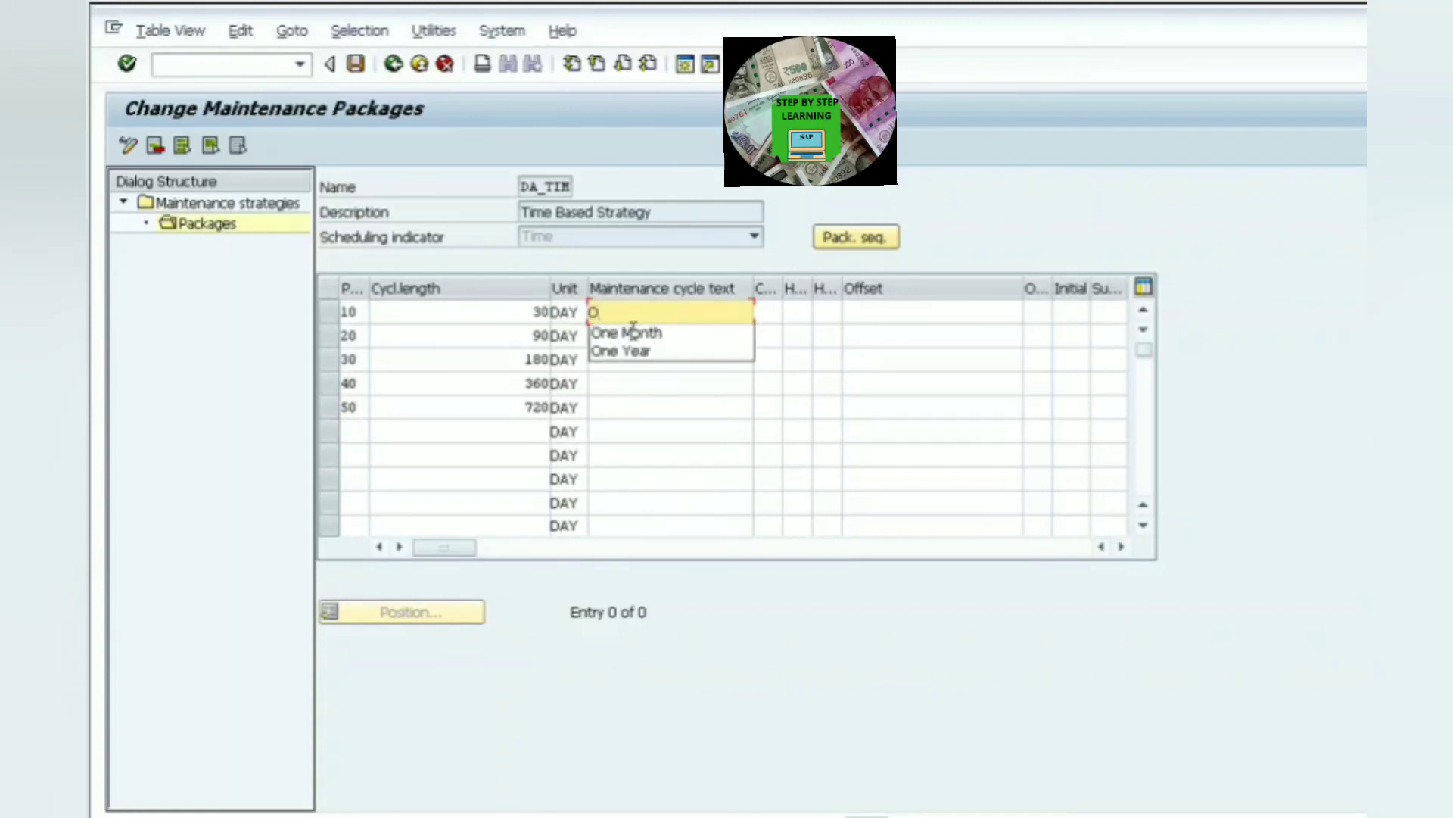
left_click(645, 332)
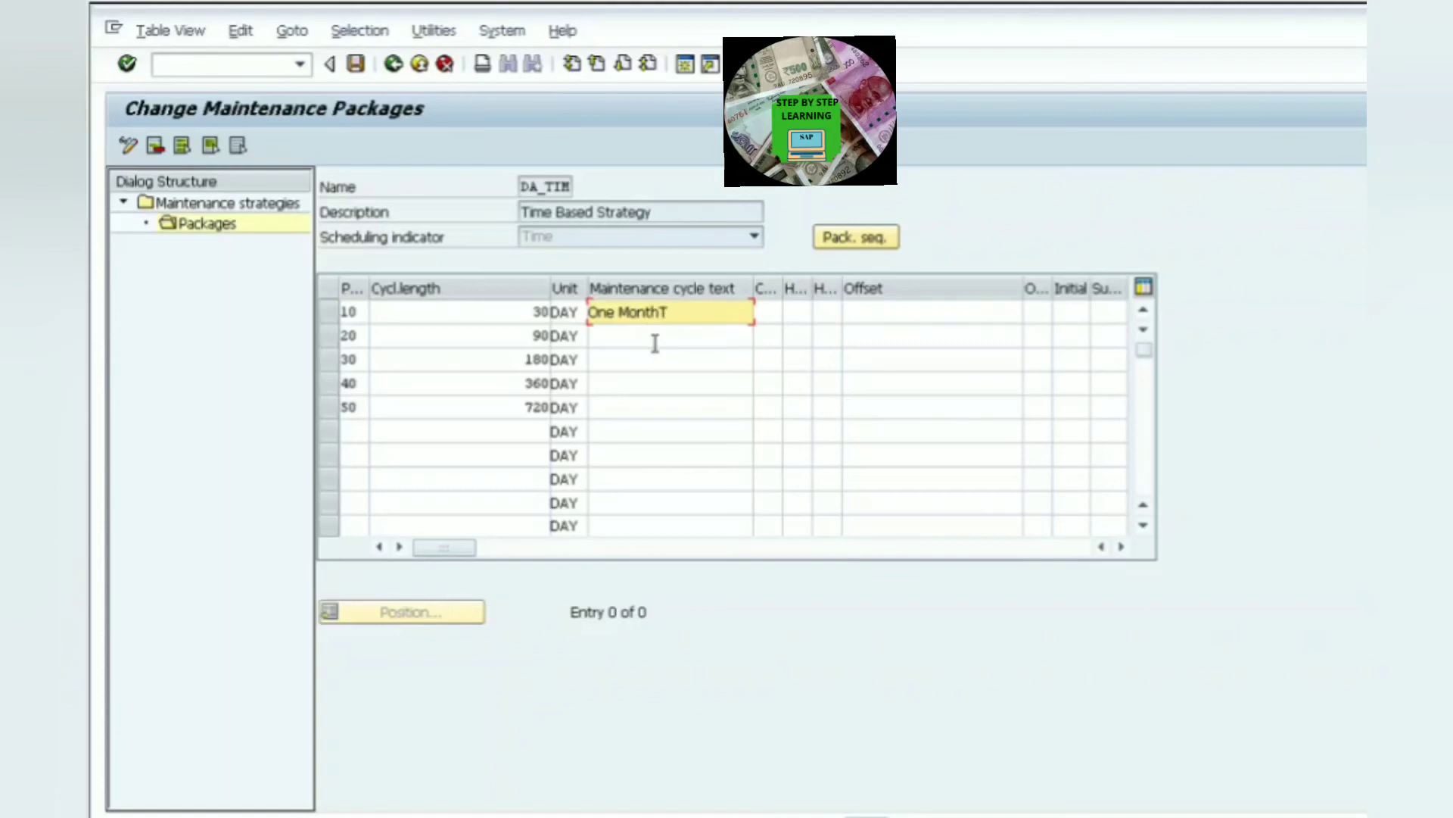
left_click(655, 343)
type("T")
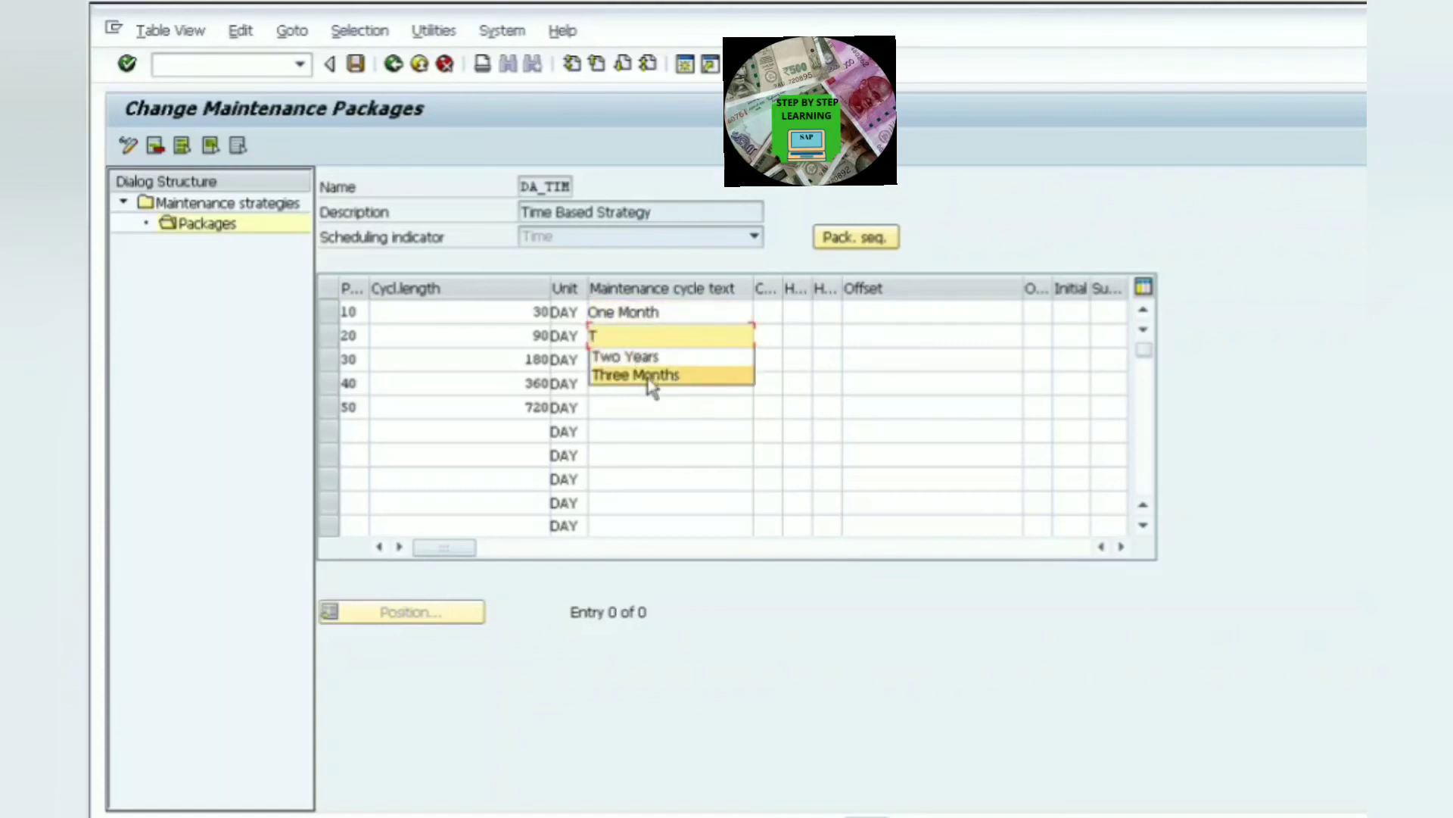
left_click(636, 374)
left_click(634, 371)
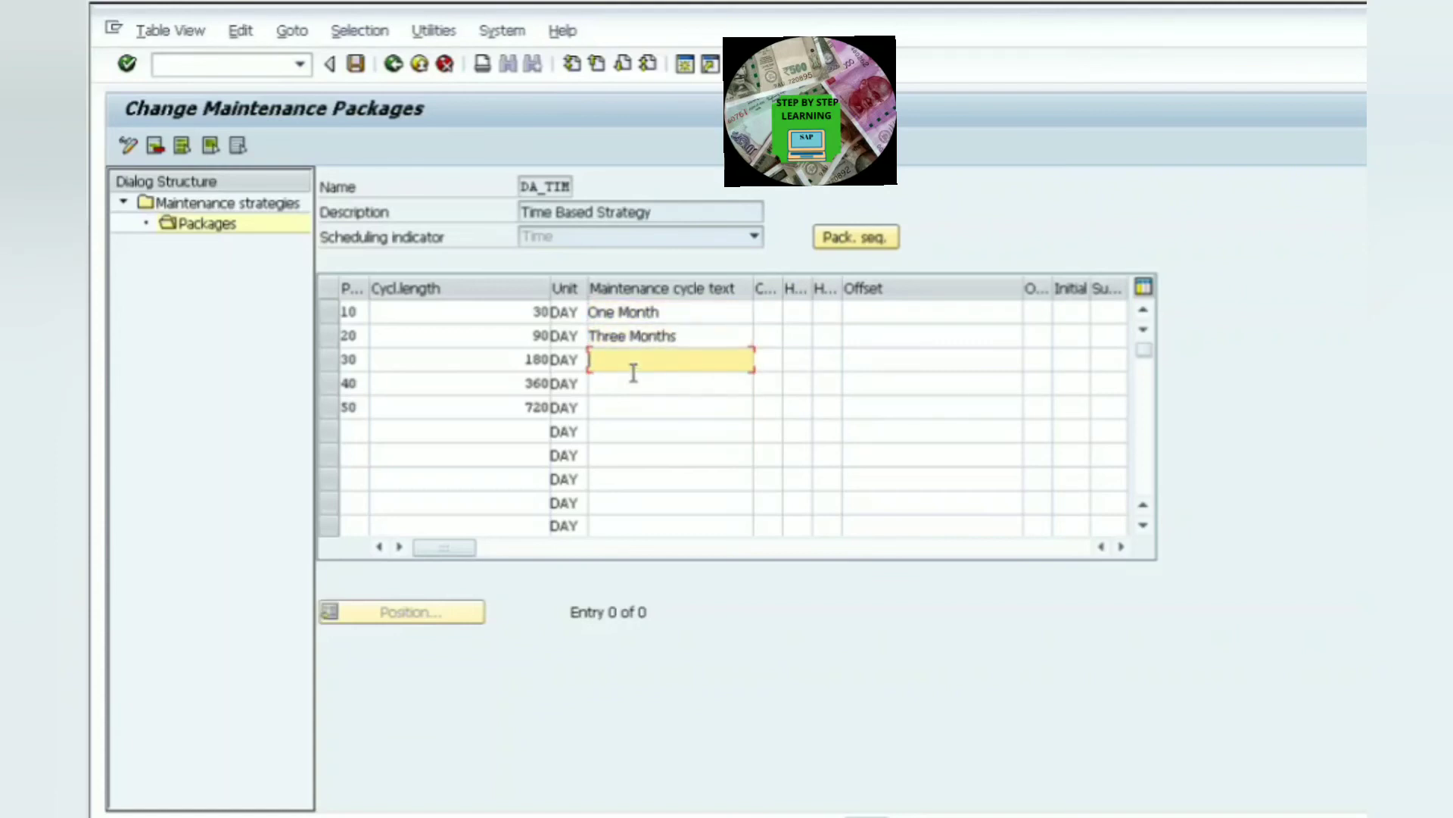
type("S")
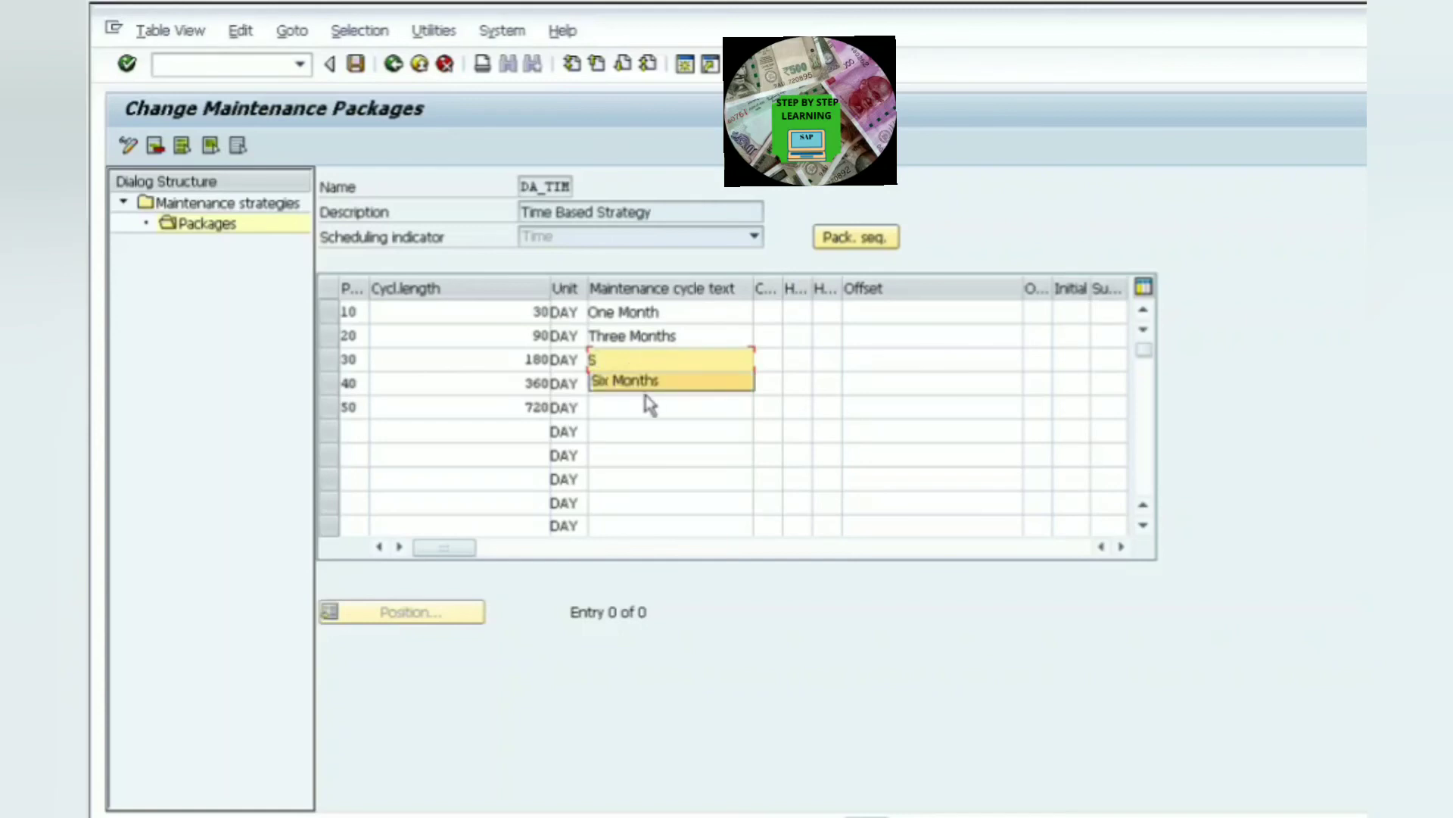
left_click(642, 401)
left_click(627, 391)
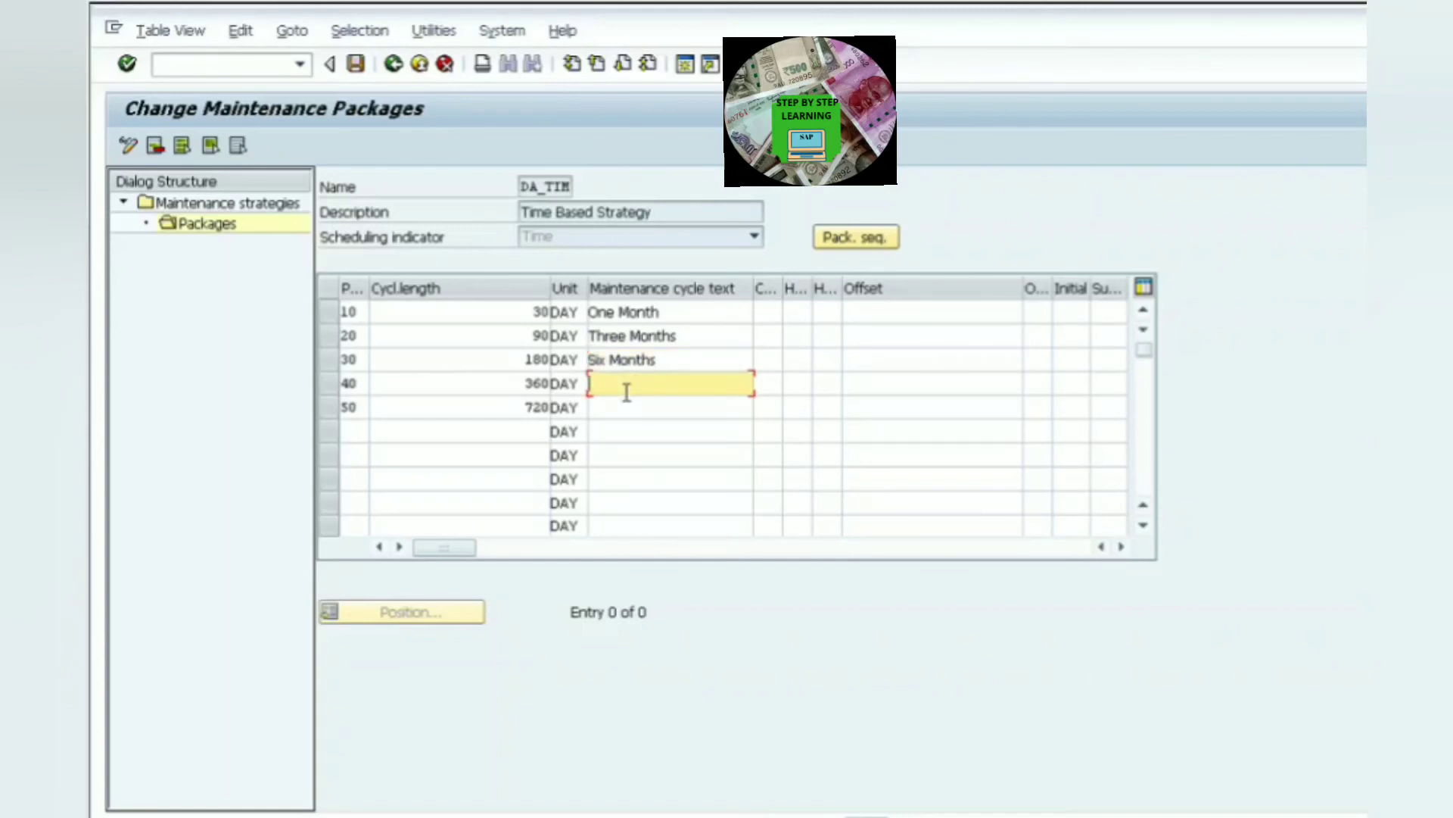
- Enter the cycle texts One Year and Two Years for packages 40 and 50
type("O")
left_click(651, 424)
left_click(633, 415)
type("T")
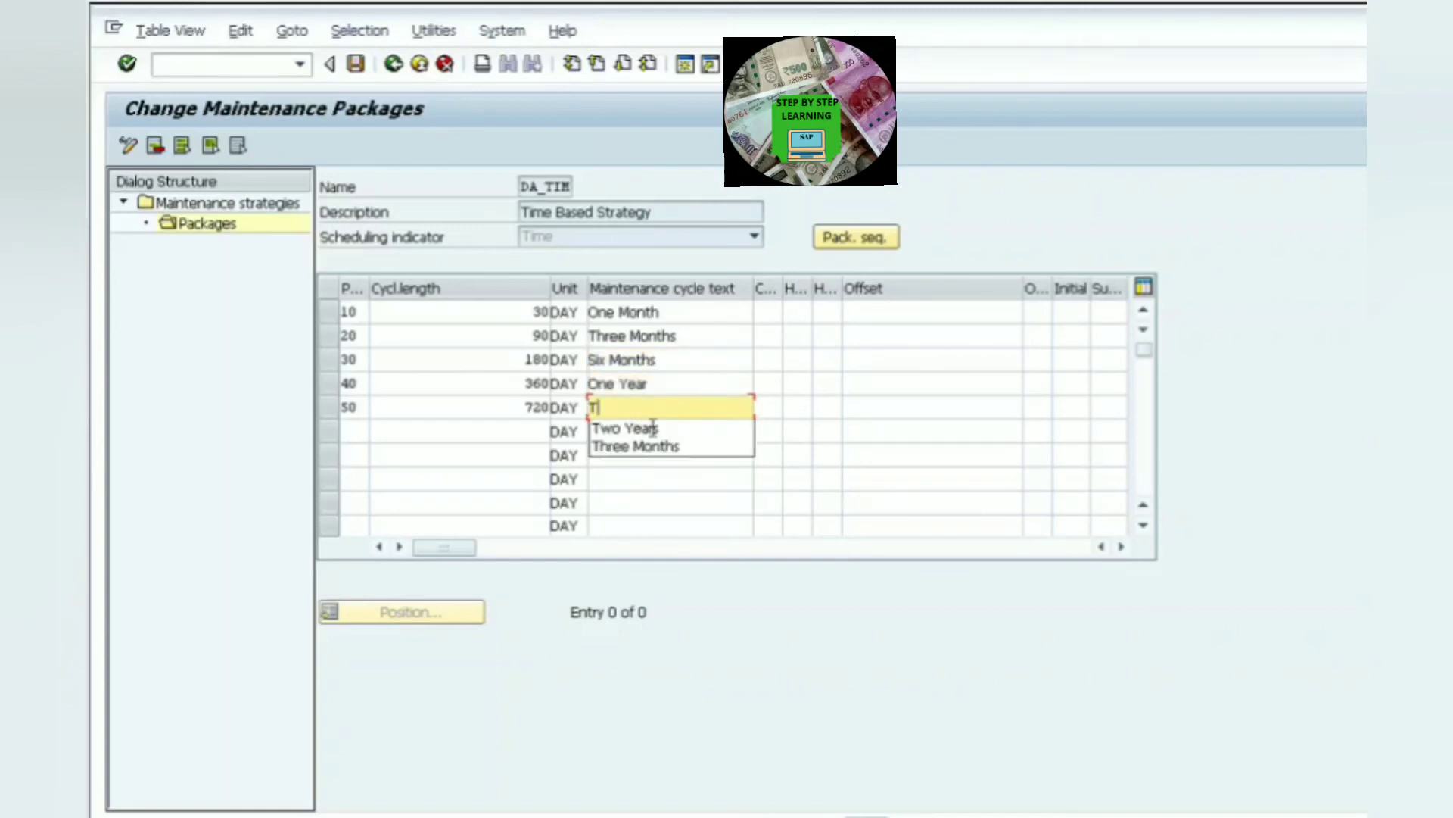
left_click(639, 429)
- Enter cycle short texts 1M, 3M, 6M, 1Y and 2Y for the five packages
left_click(770, 316)
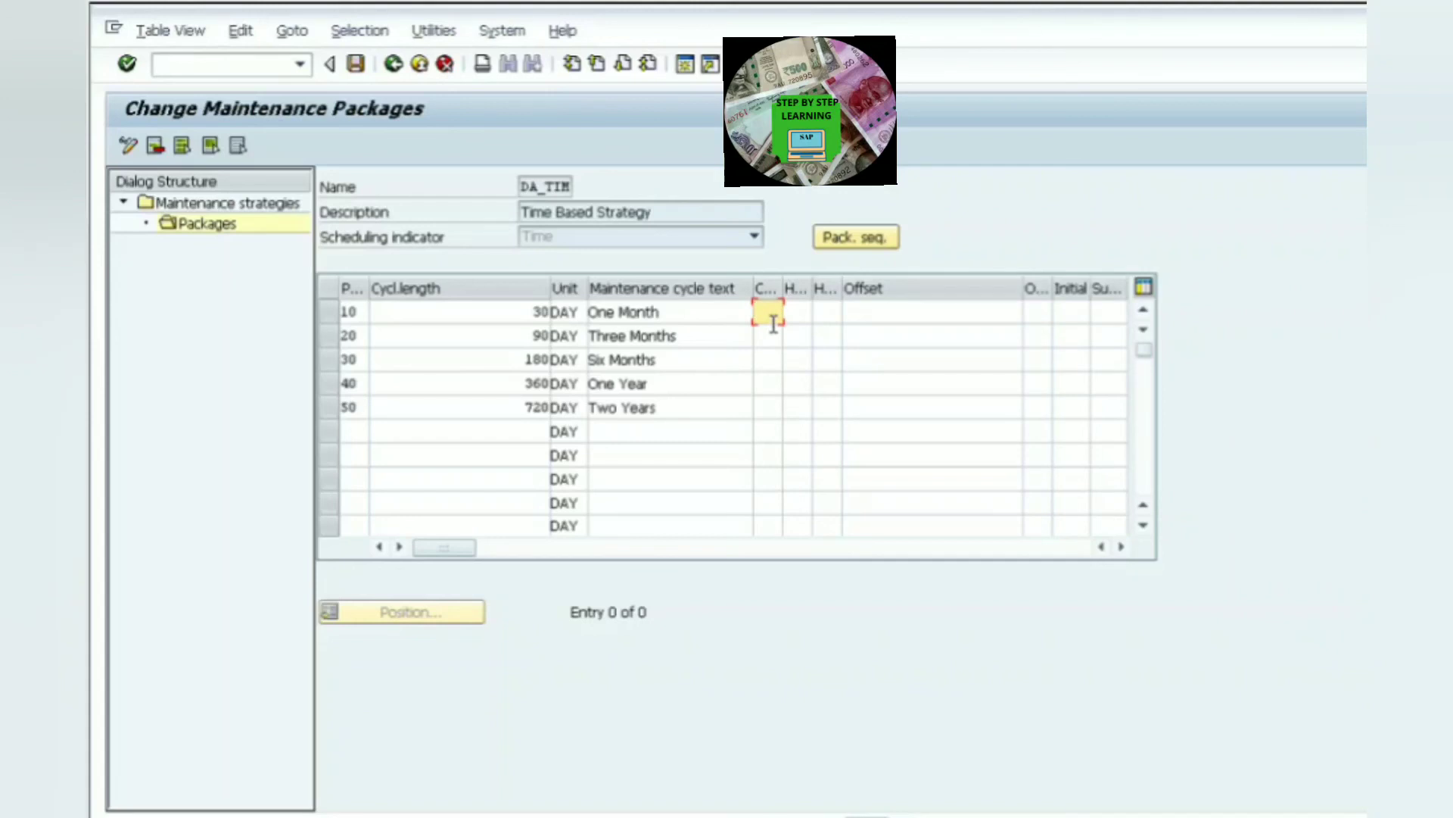
type("1M")
left_click(777, 339)
type("3M")
left_click(779, 365)
type("6M")
left_click(779, 386)
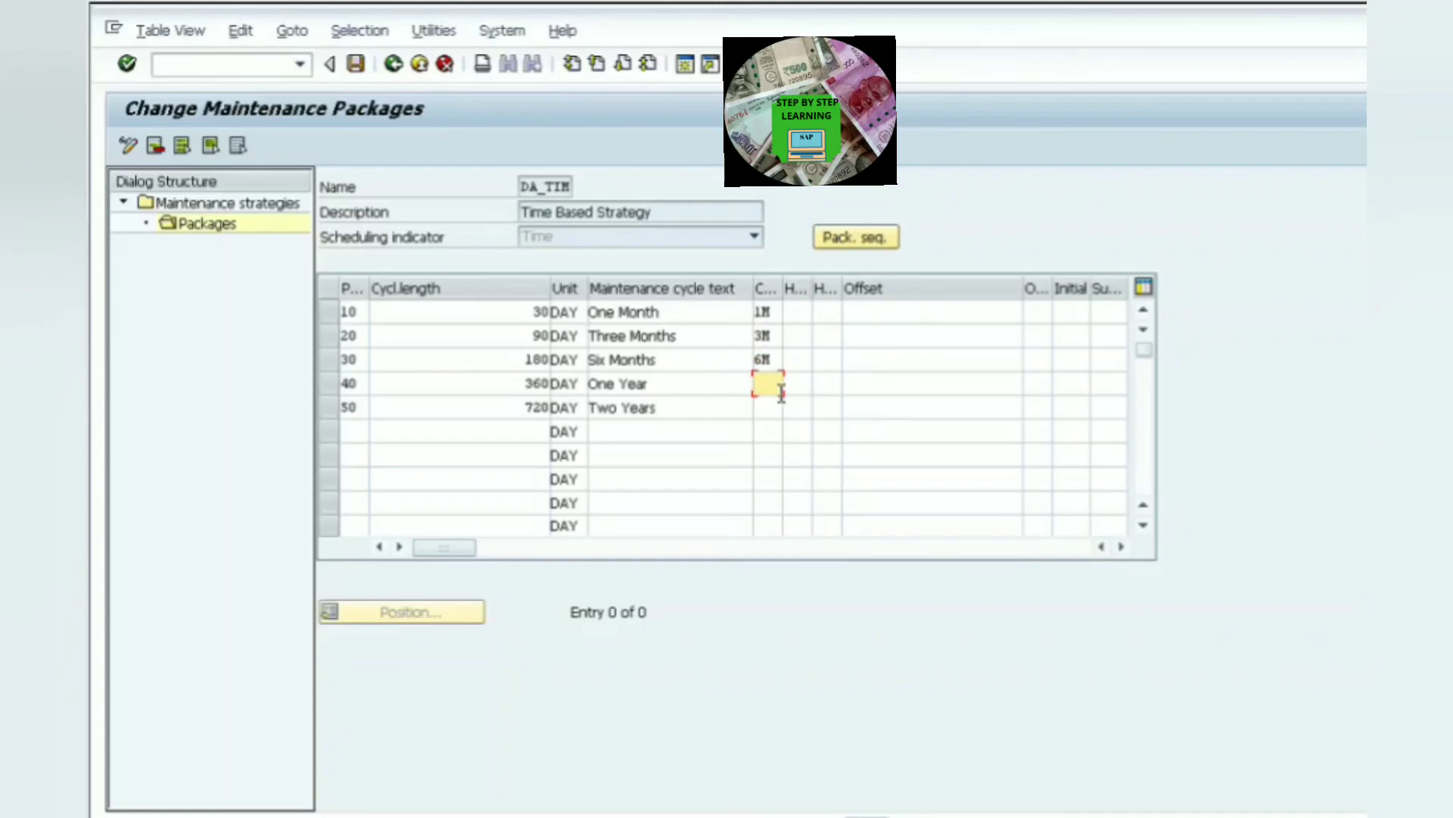
type("1")
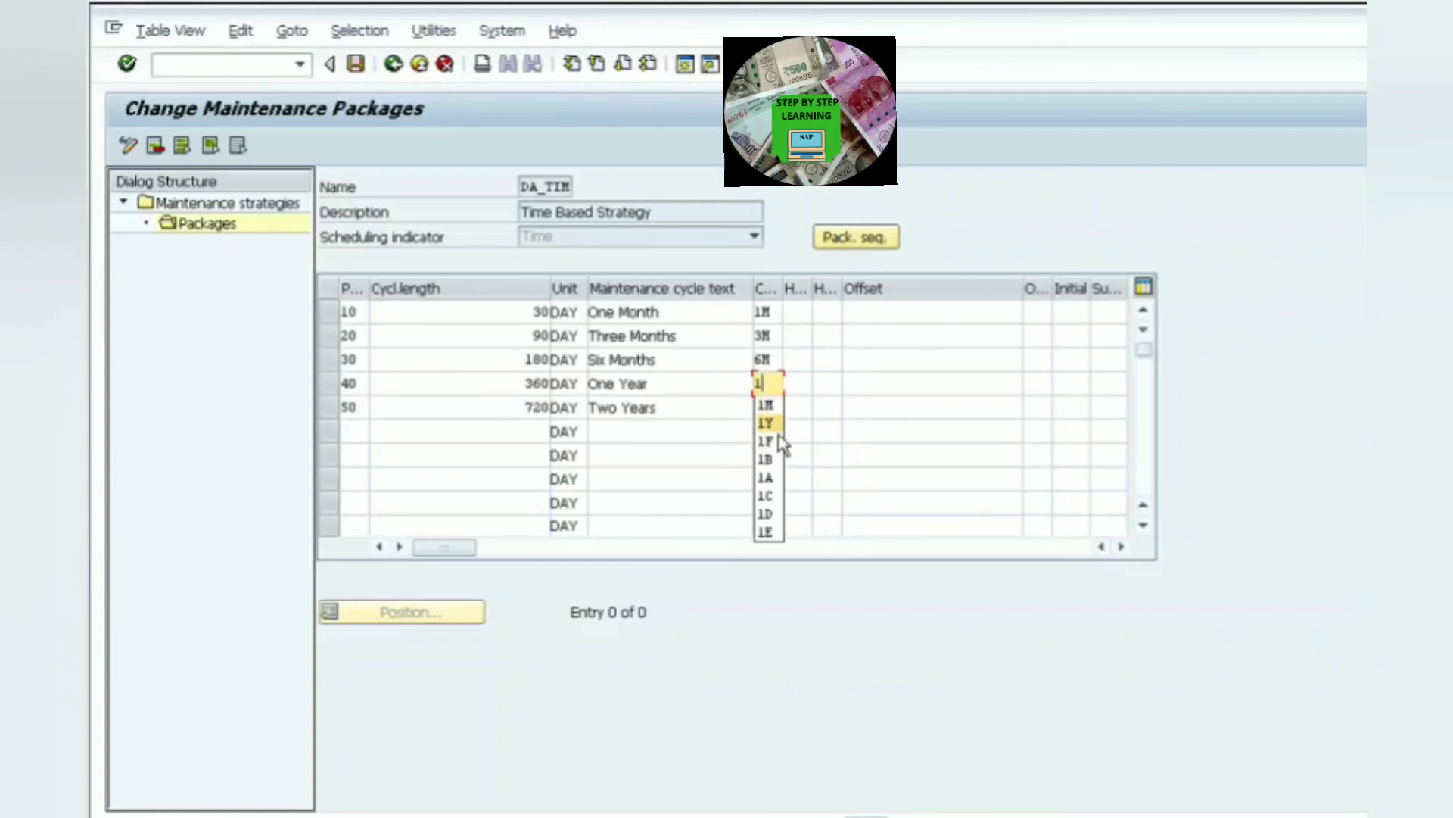
type("Y")
left_click(776, 411)
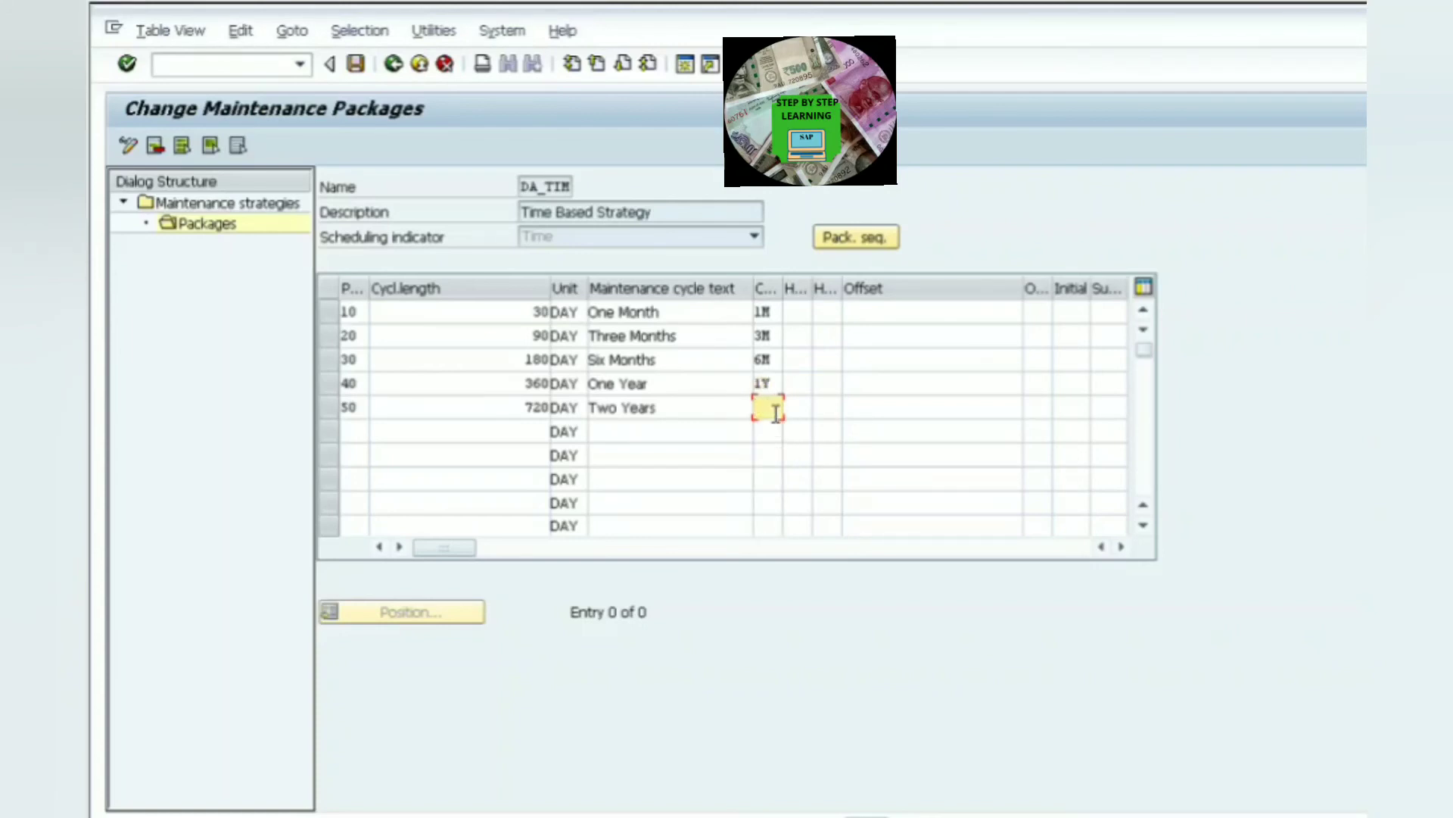
type("2Y")
- Set the hierarchy of packages 10 to 50 to 1, 2, 3, 4 and 5
left_click(804, 312)
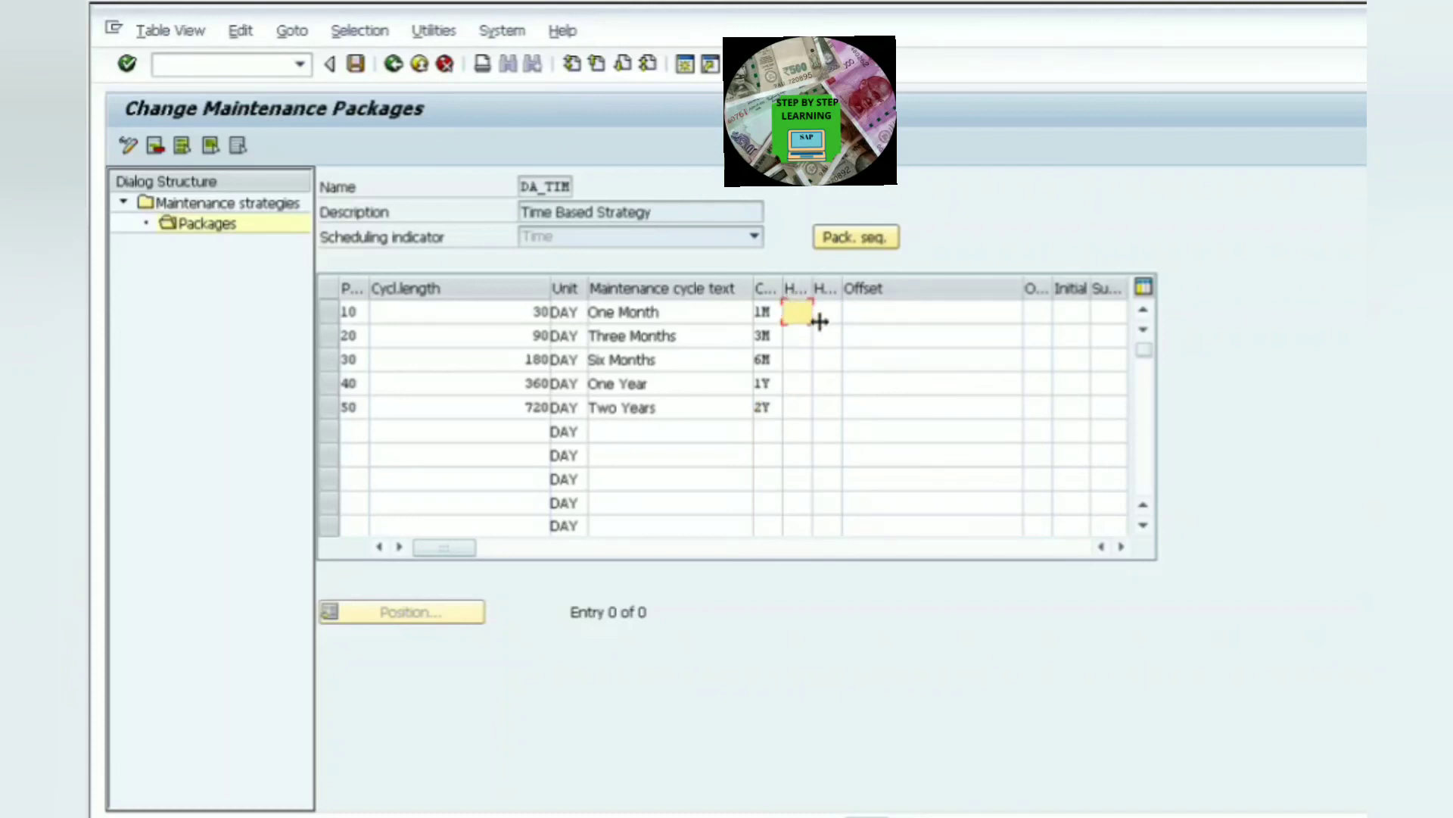
type("1")
key("Down")
type("2")
key("Down")
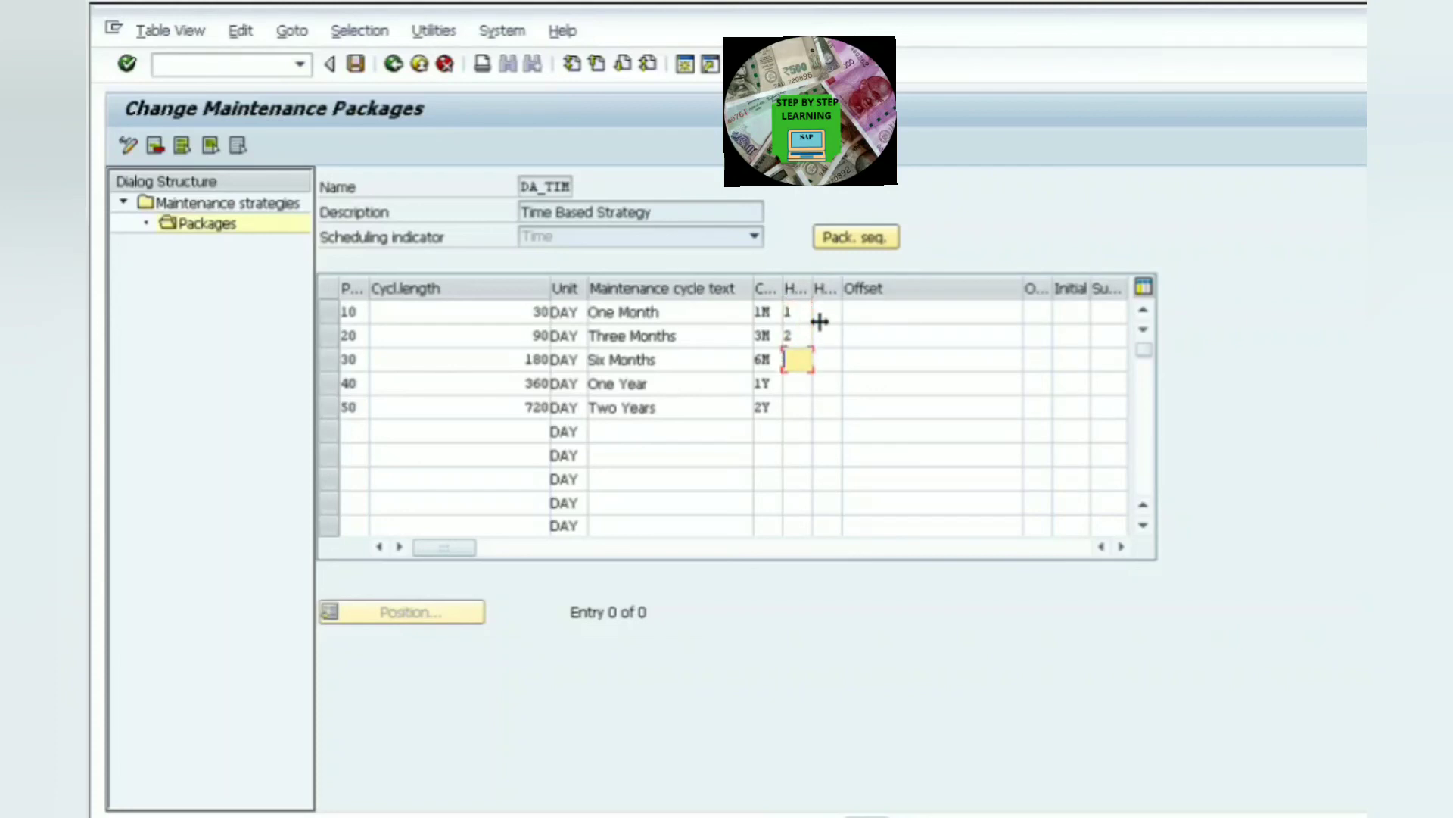
type("3")
key("Down")
type("4")
key("Down")
type("5")
key("Down")
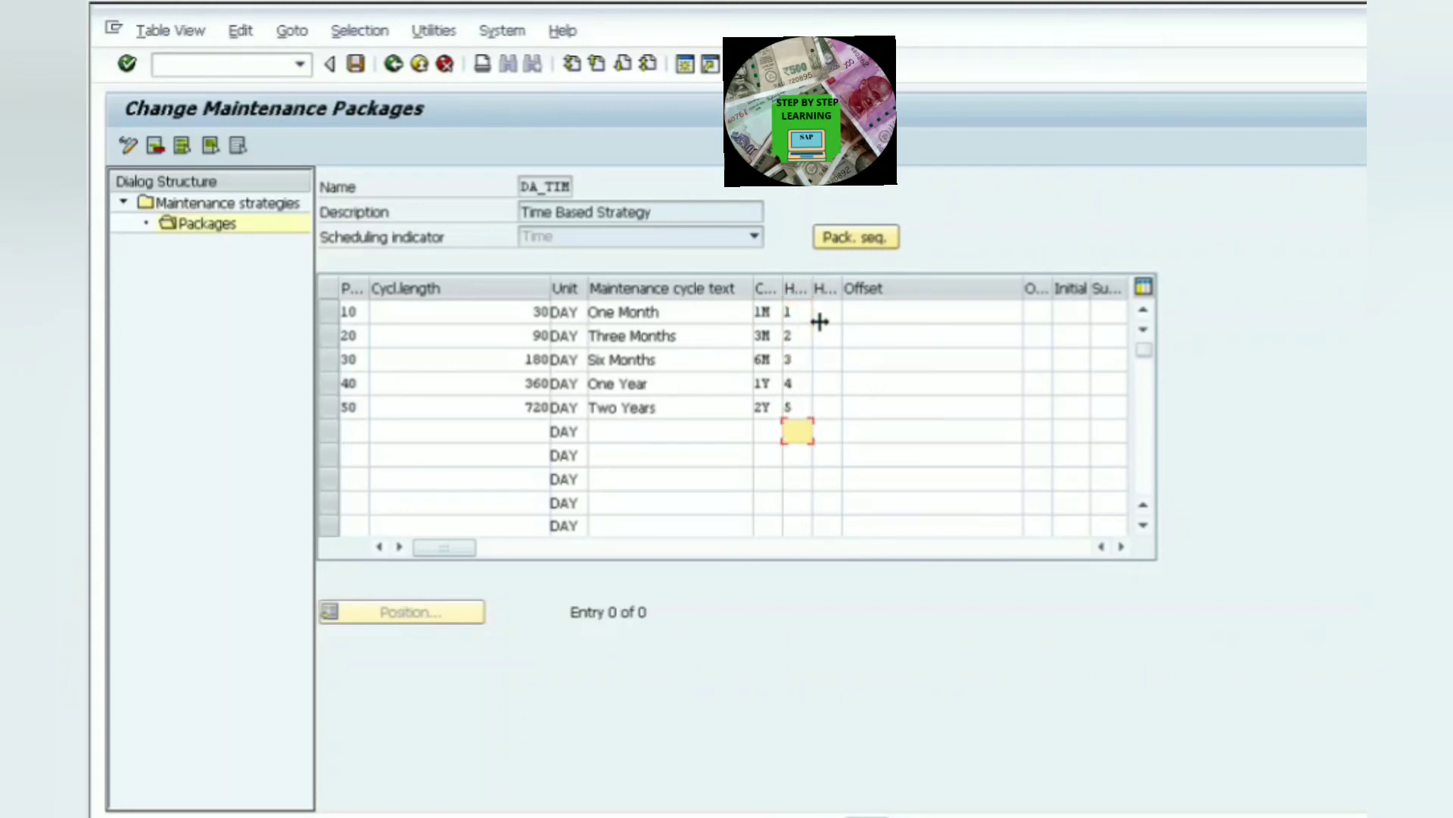
- Enter hierarchy short texts H1 to H5 for the five packages and save the packages
left_click(820, 318)
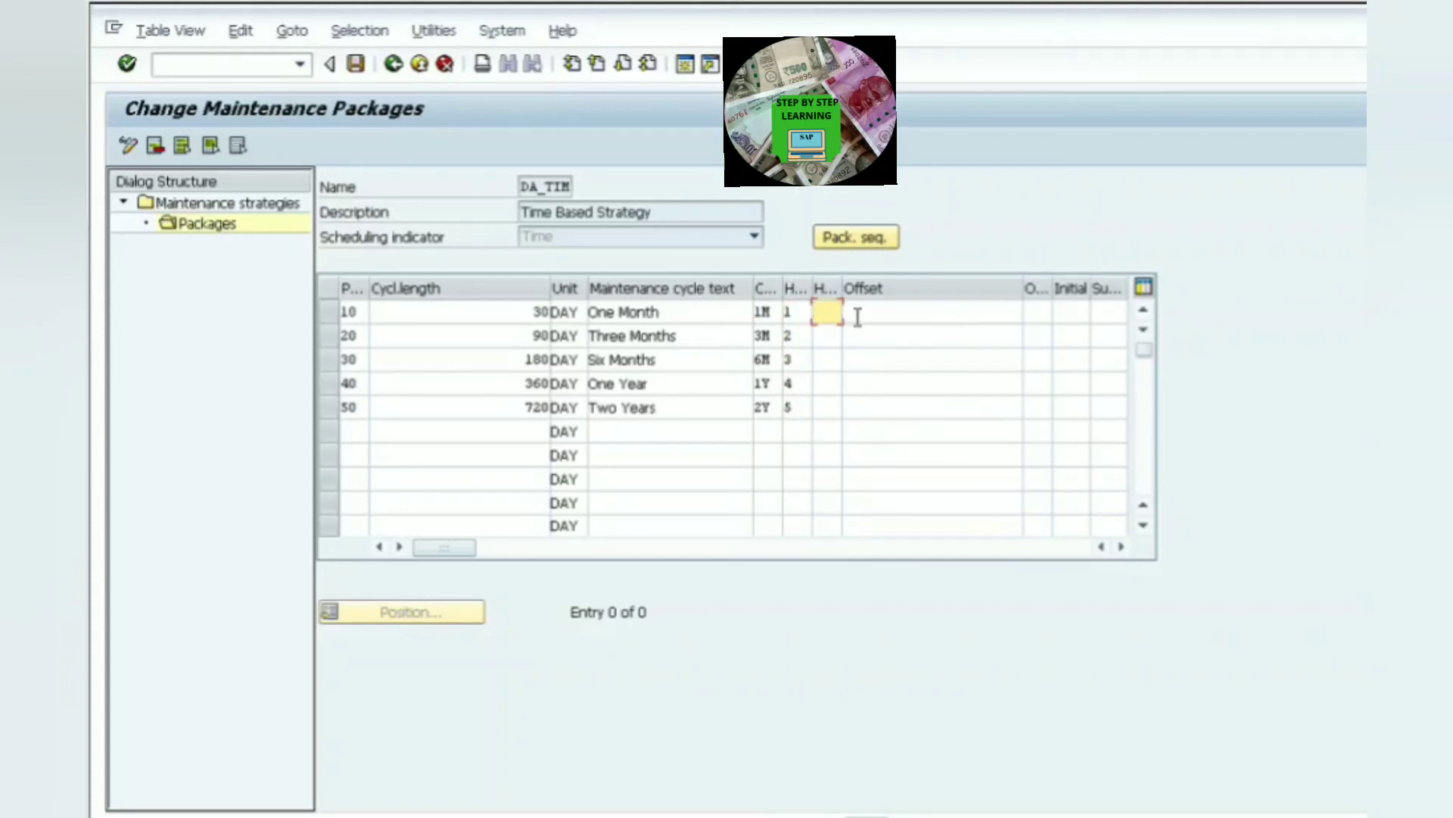
key("F4")
left_click(832, 331)
left_click(833, 336)
type("H2")
left_click(833, 360)
type("H")
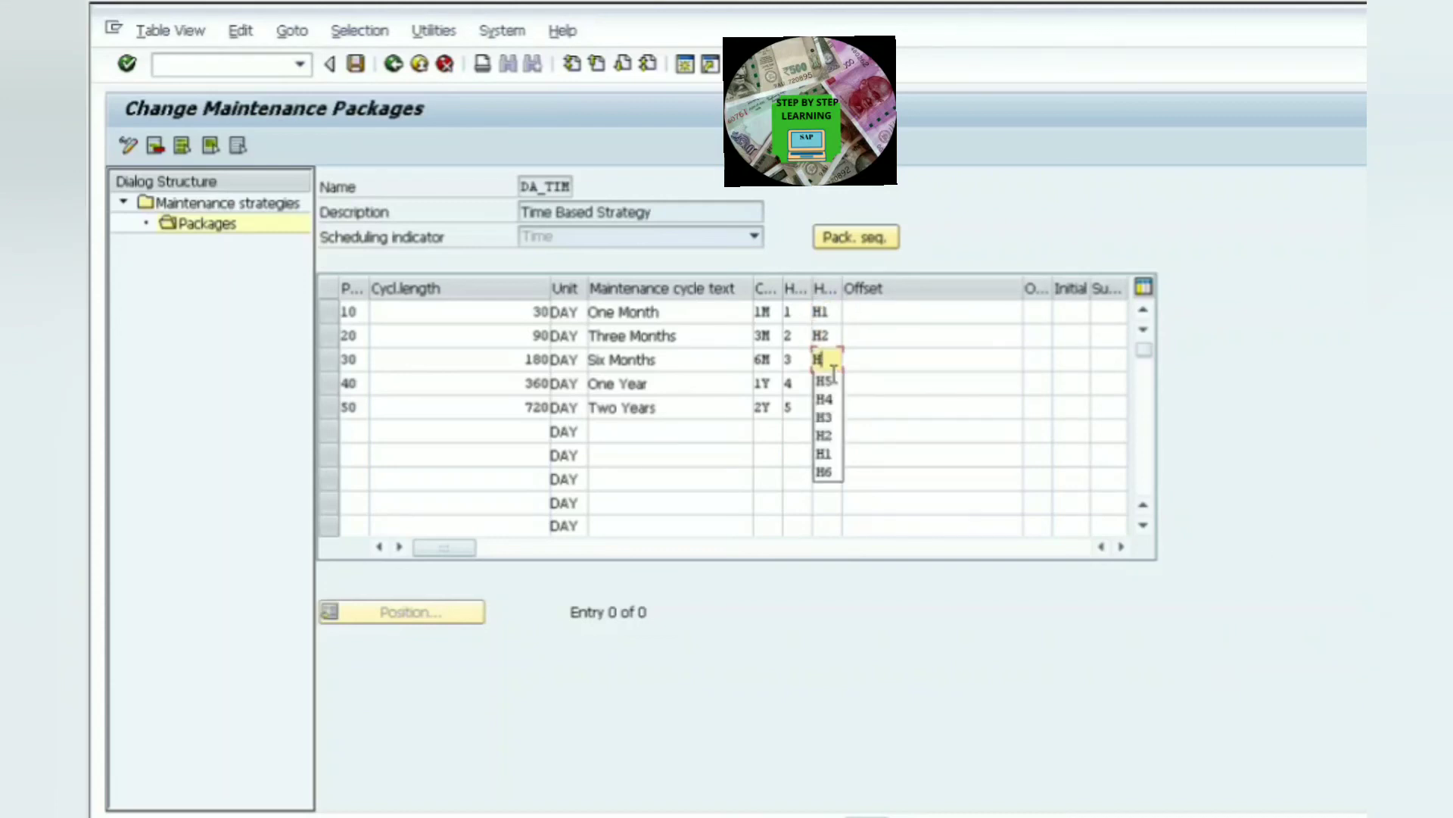
type("3")
left_click(832, 384)
type("H4")
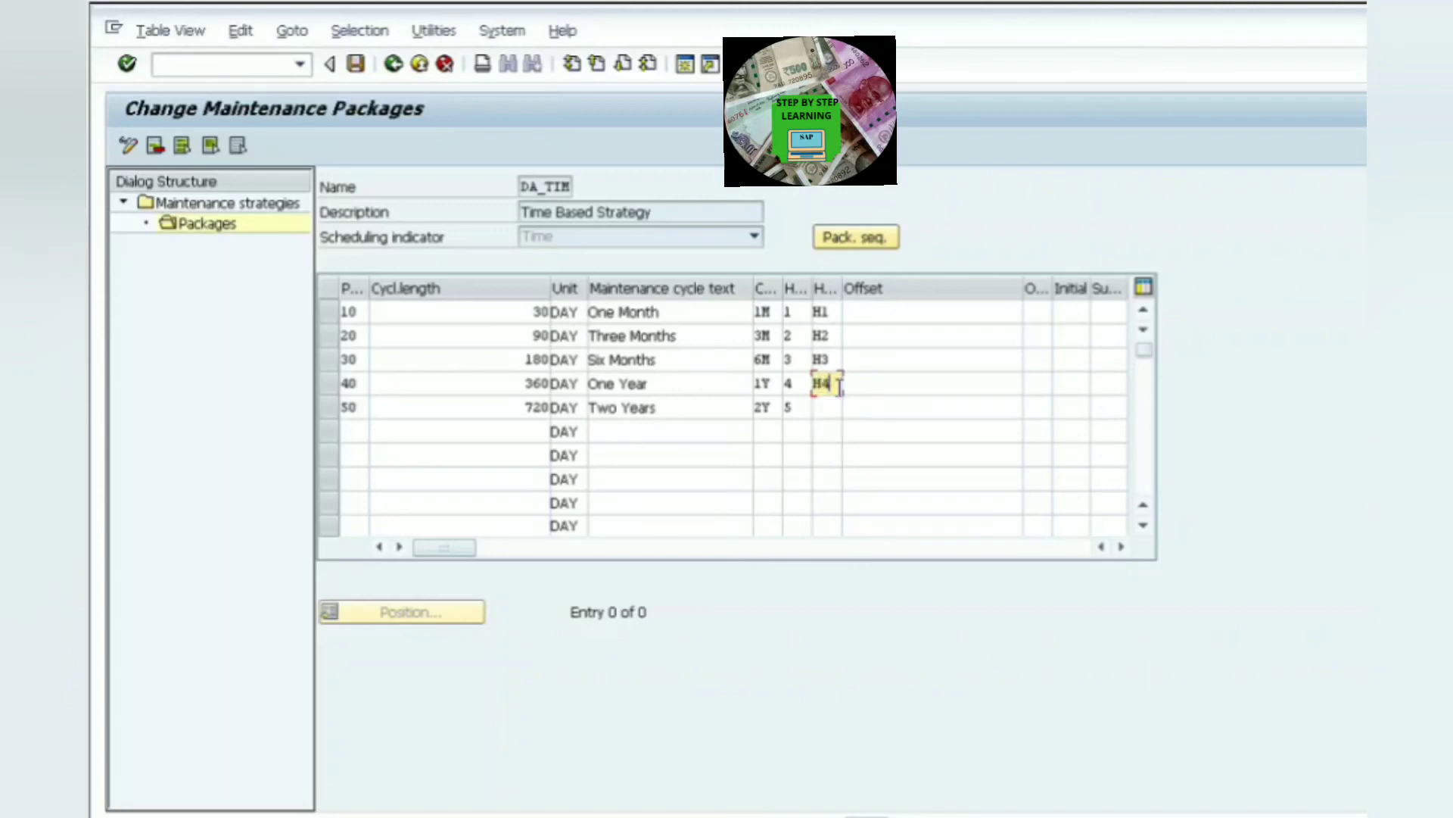
left_click(832, 407)
type("H5")
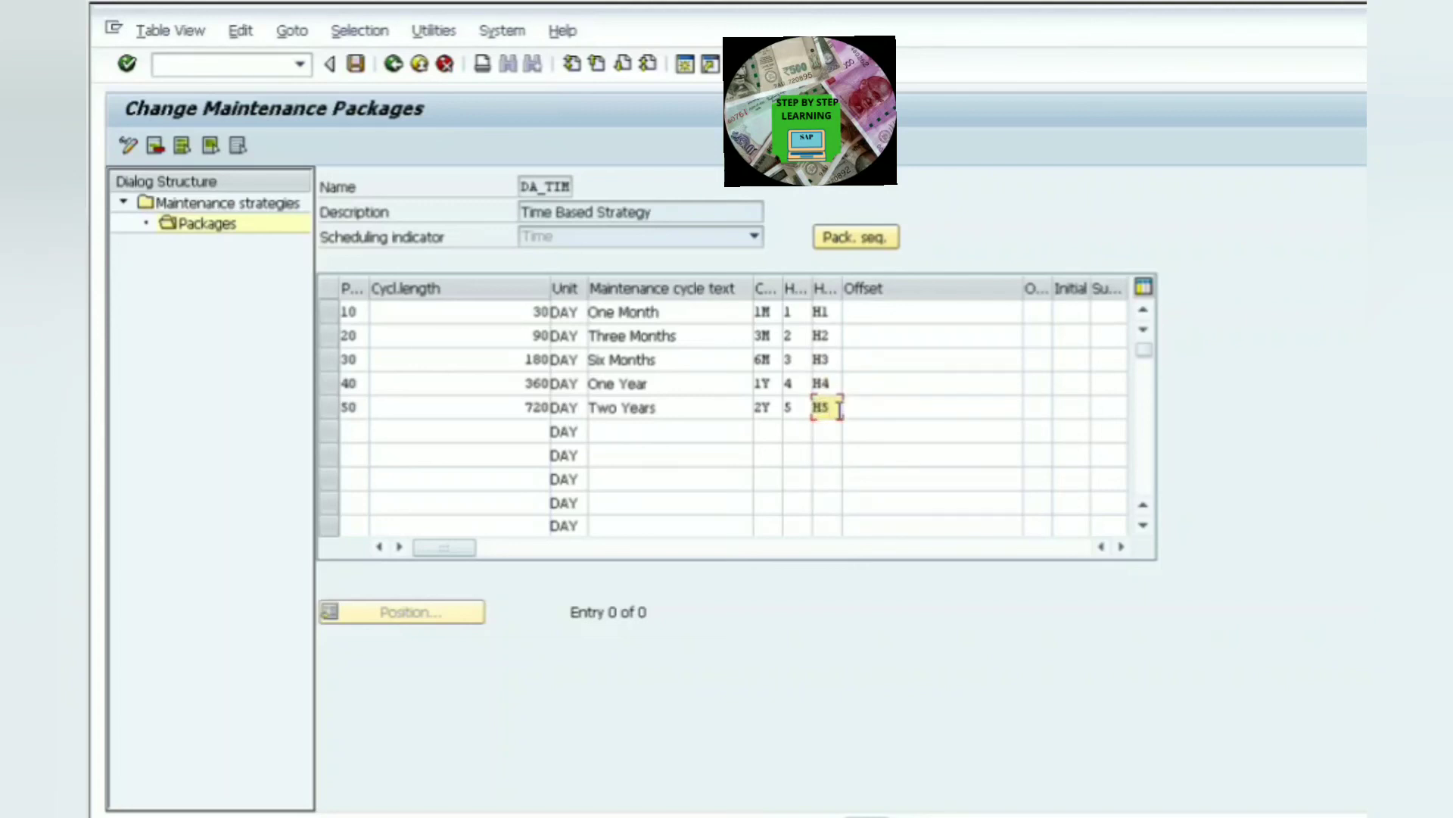
key("Return")
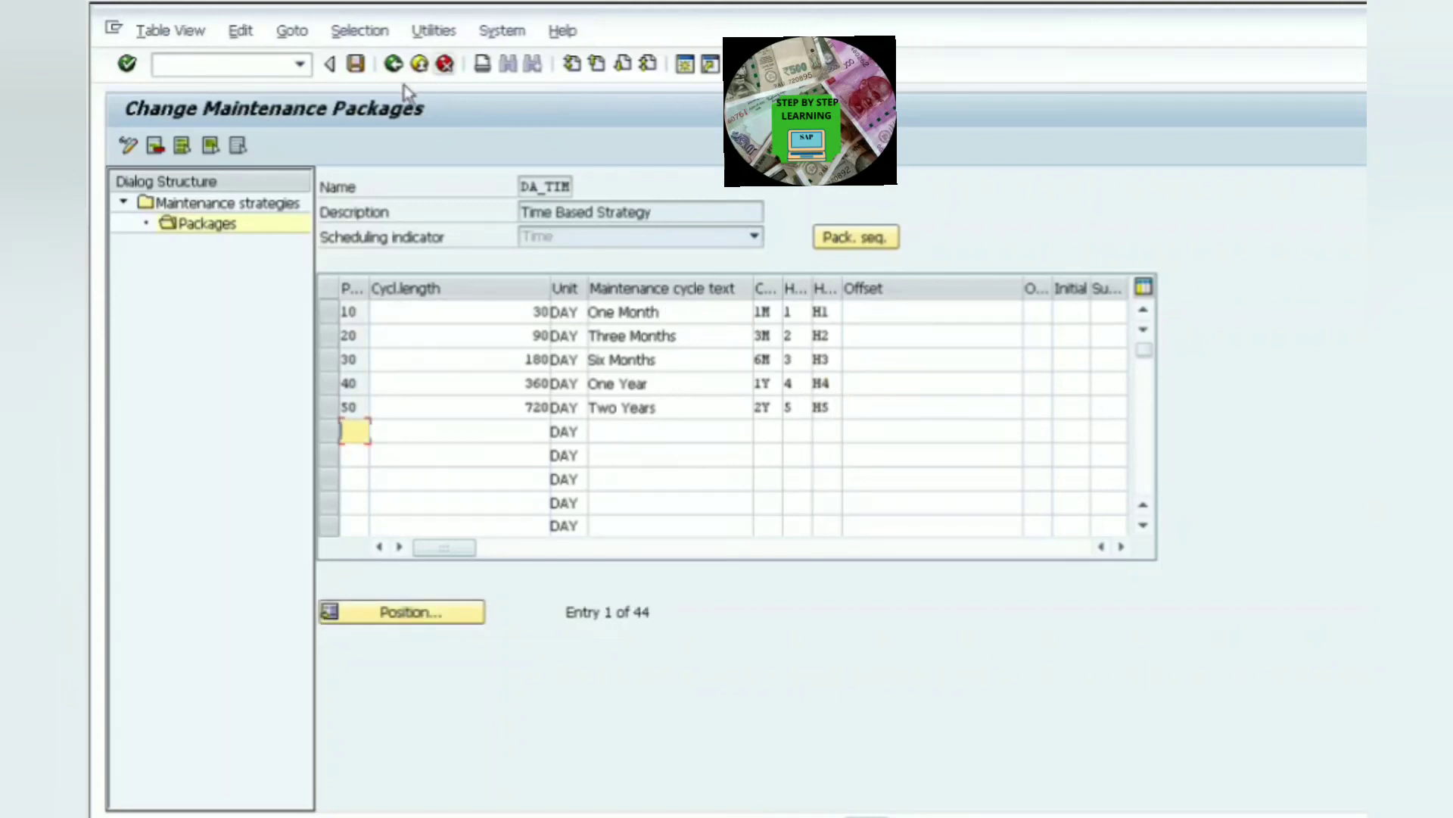
left_click(356, 65)
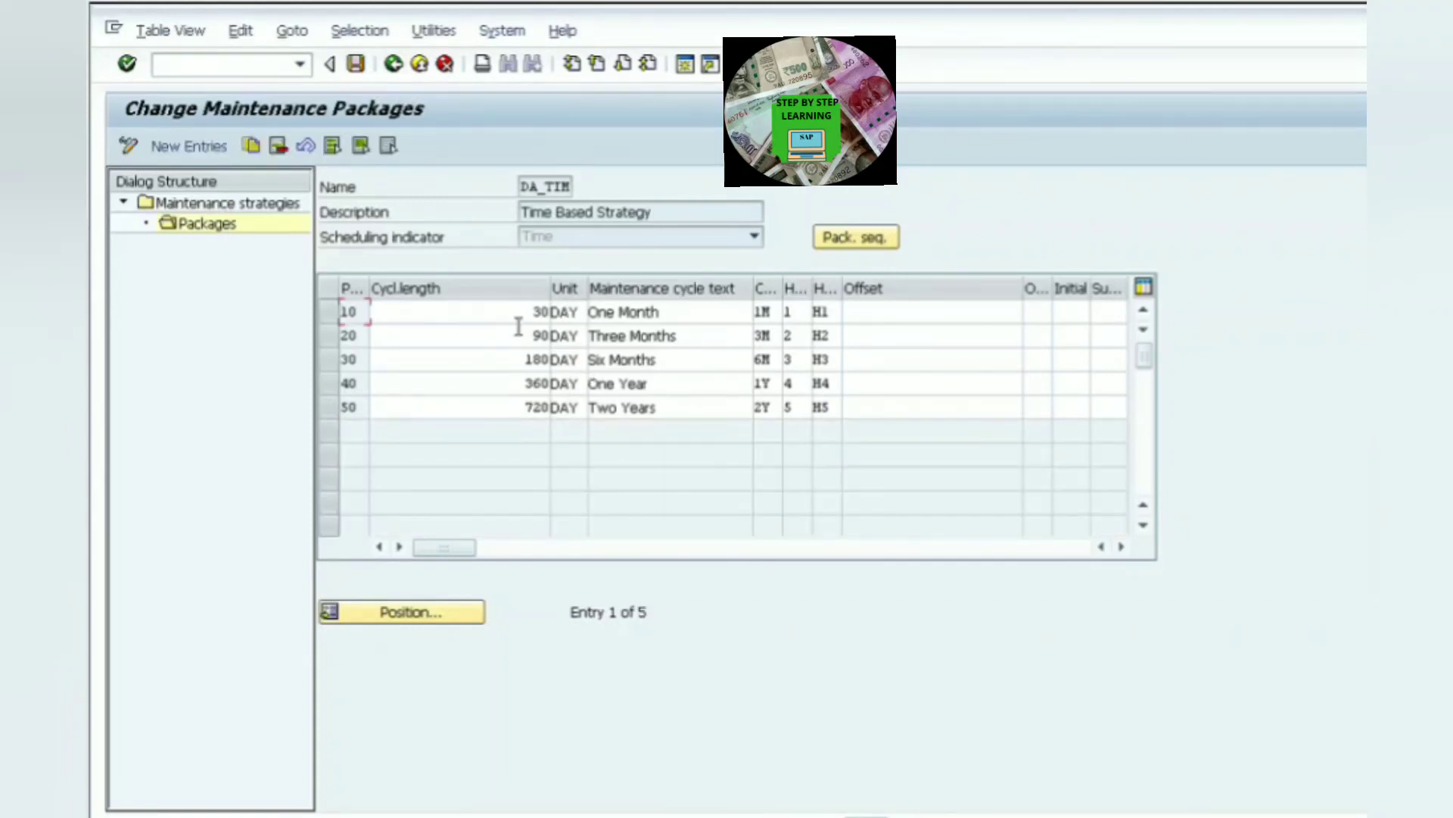
- Display the package sequence for the strategy's packages
left_click_drag(520, 318, 606, 322)
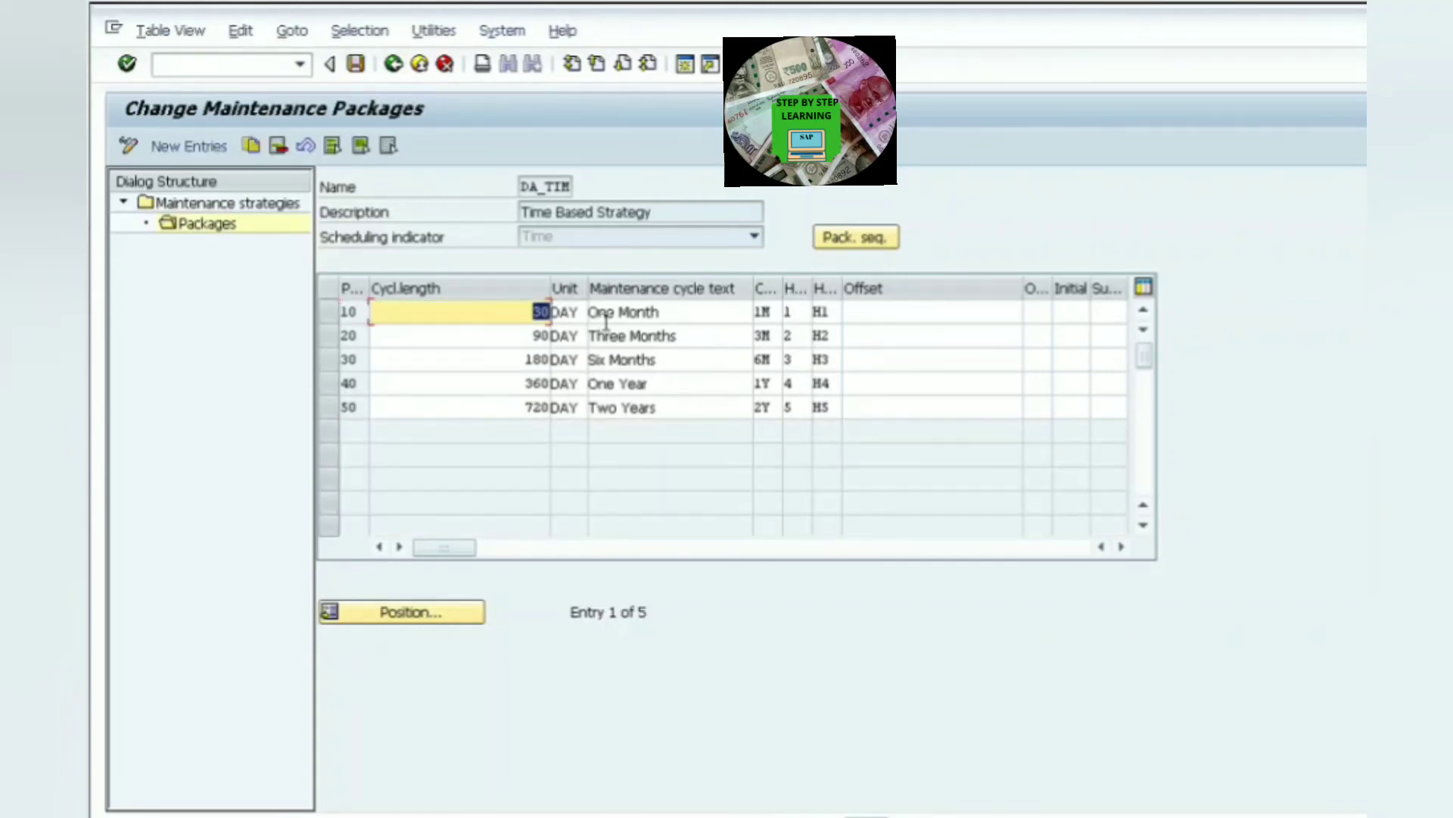
left_click_drag(720, 334, 594, 339)
left_click_drag(682, 366, 553, 387)
left_click_drag(674, 410, 548, 409)
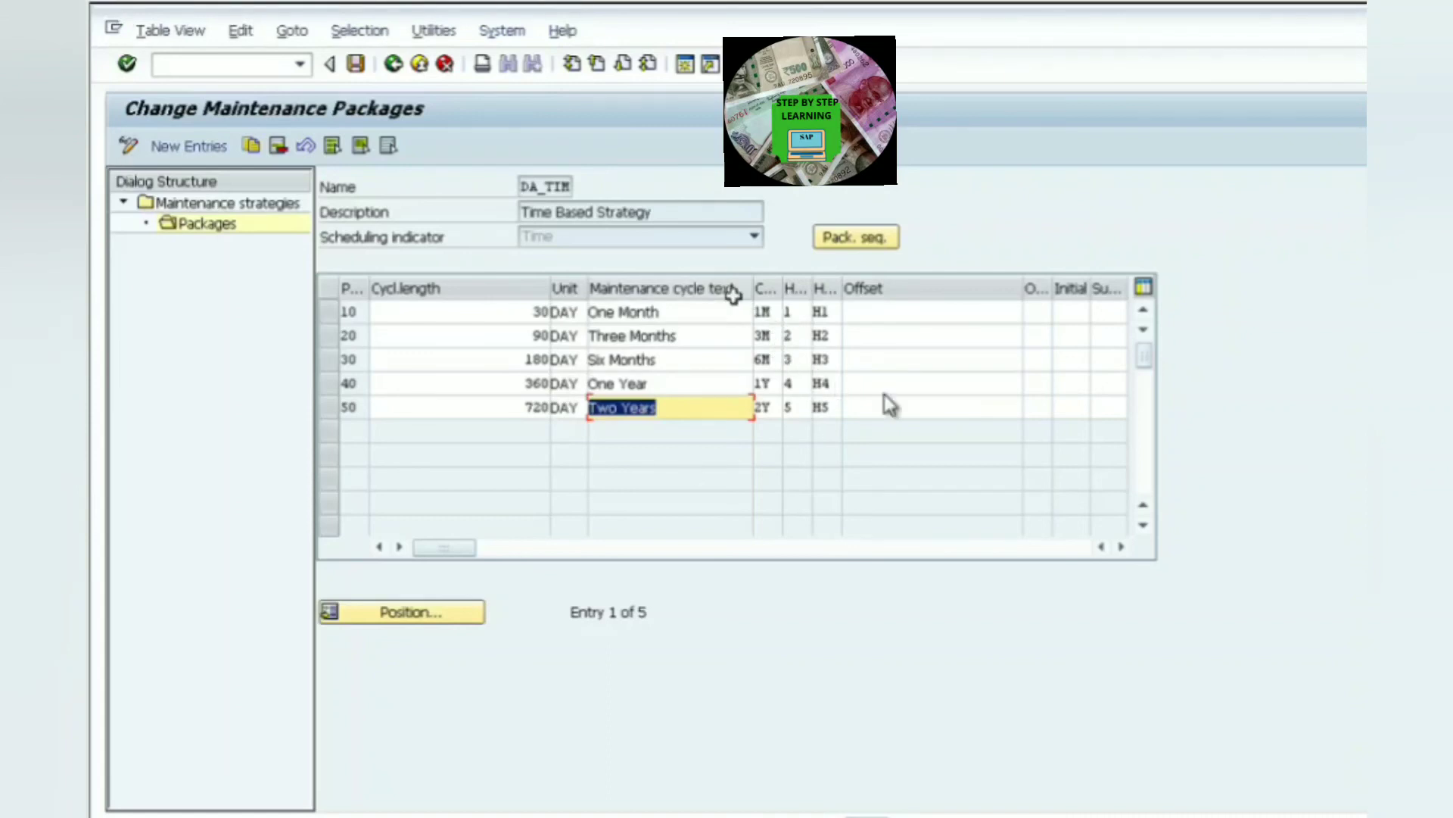
left_click(854, 239)
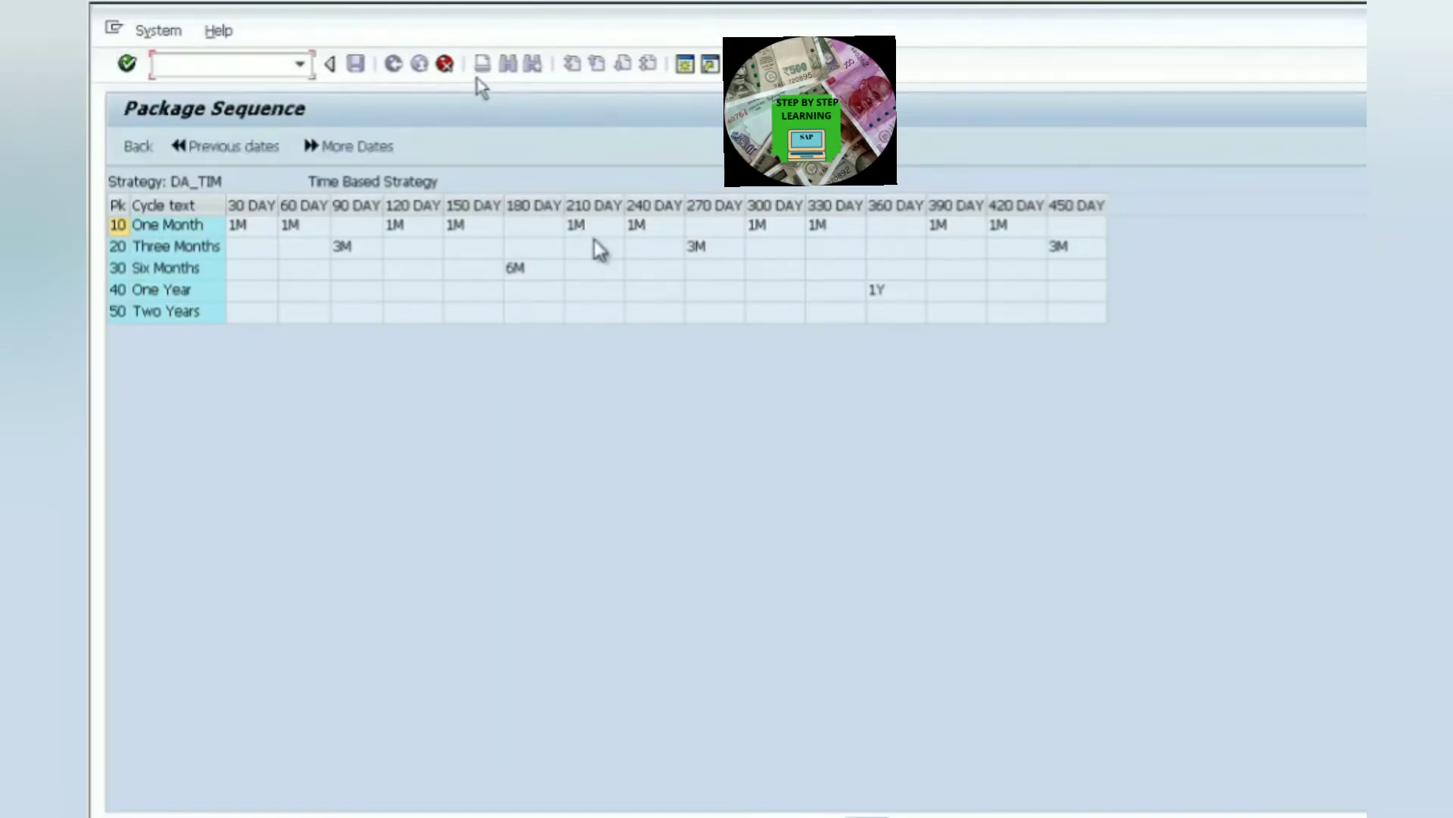
left_click(445, 65)
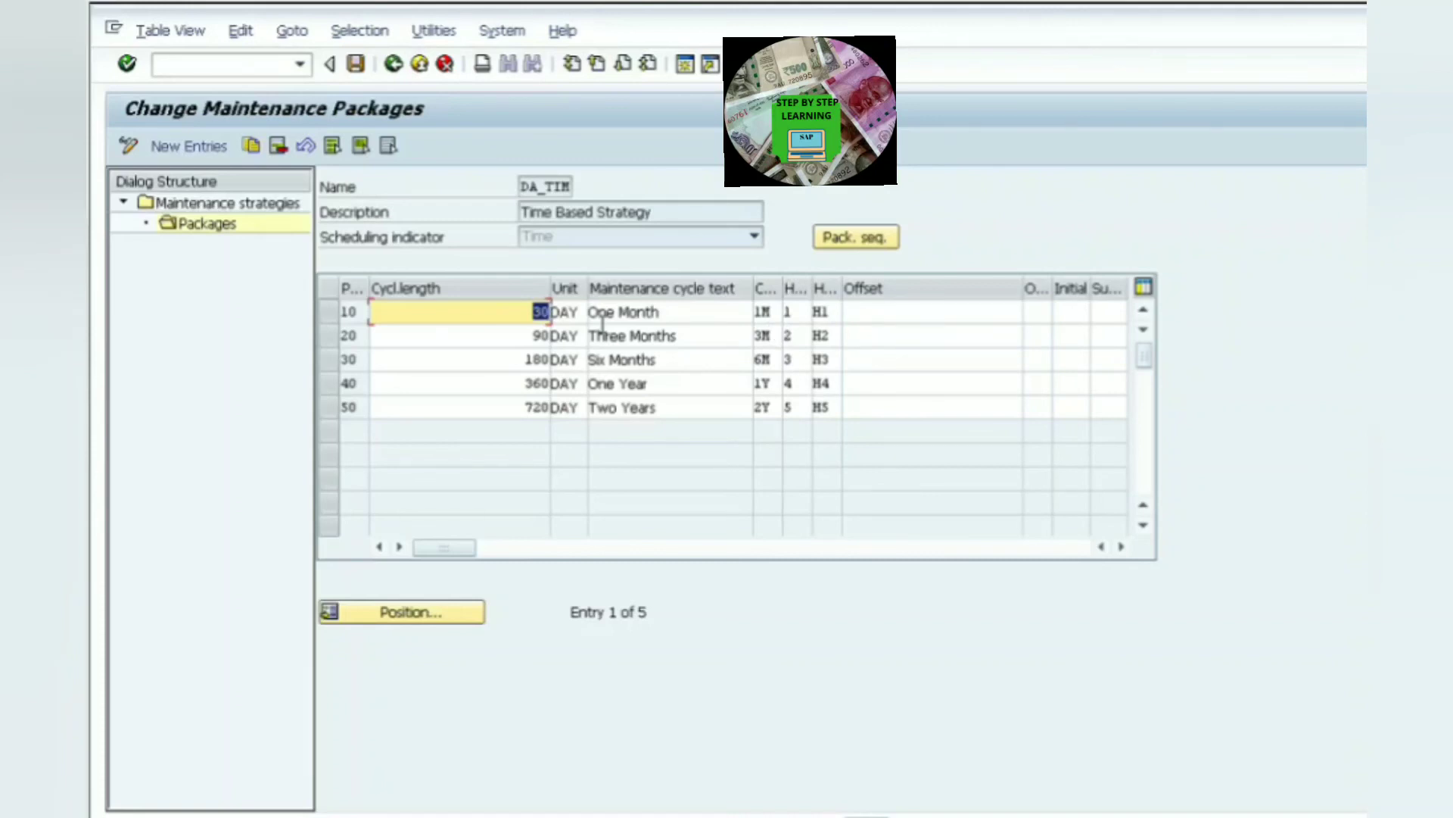
- Widen the cycle short text column and examine the package sequence grid again
left_click_drag(783, 305, 852, 311)
left_click(795, 315)
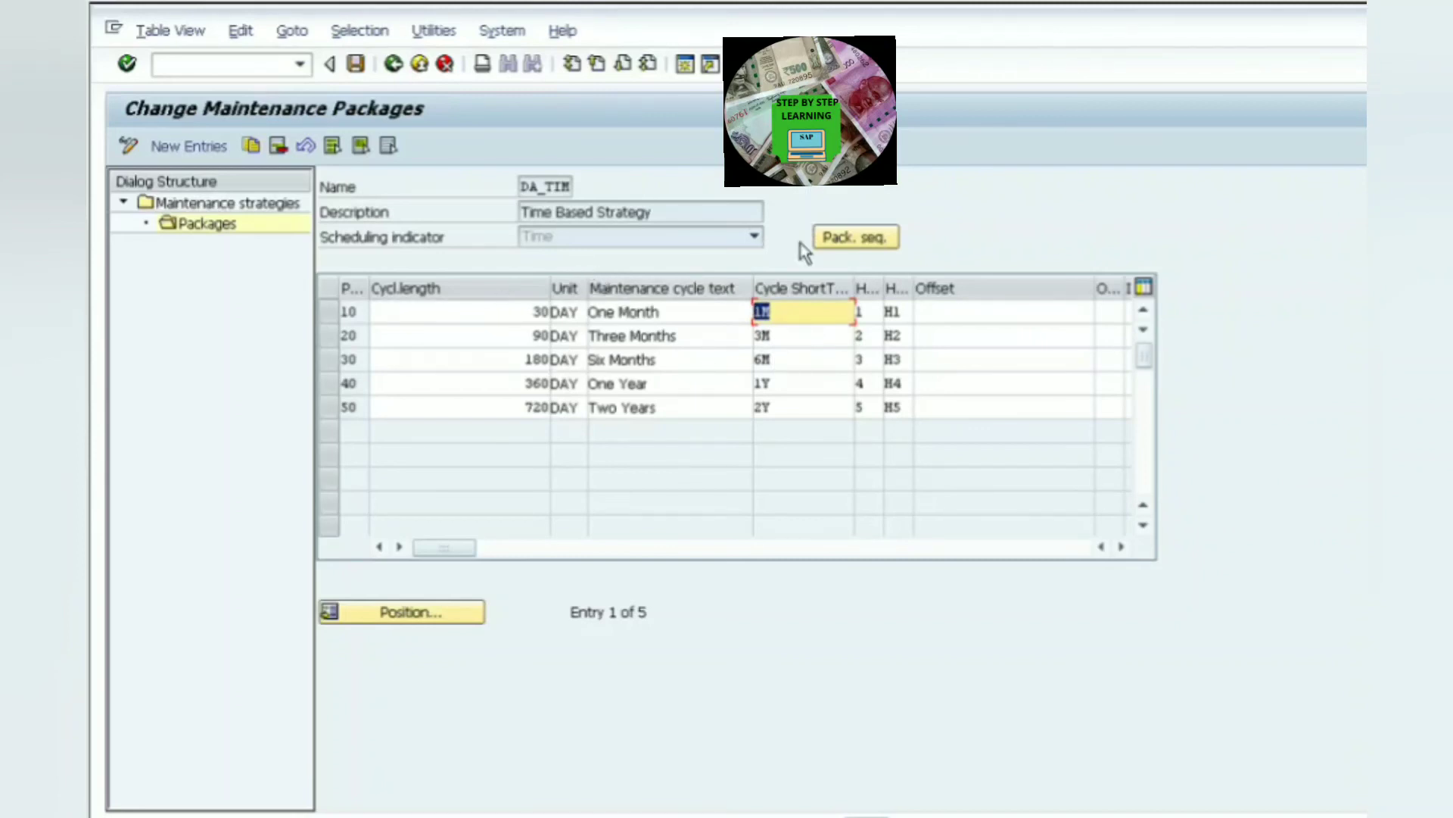
left_click(861, 241)
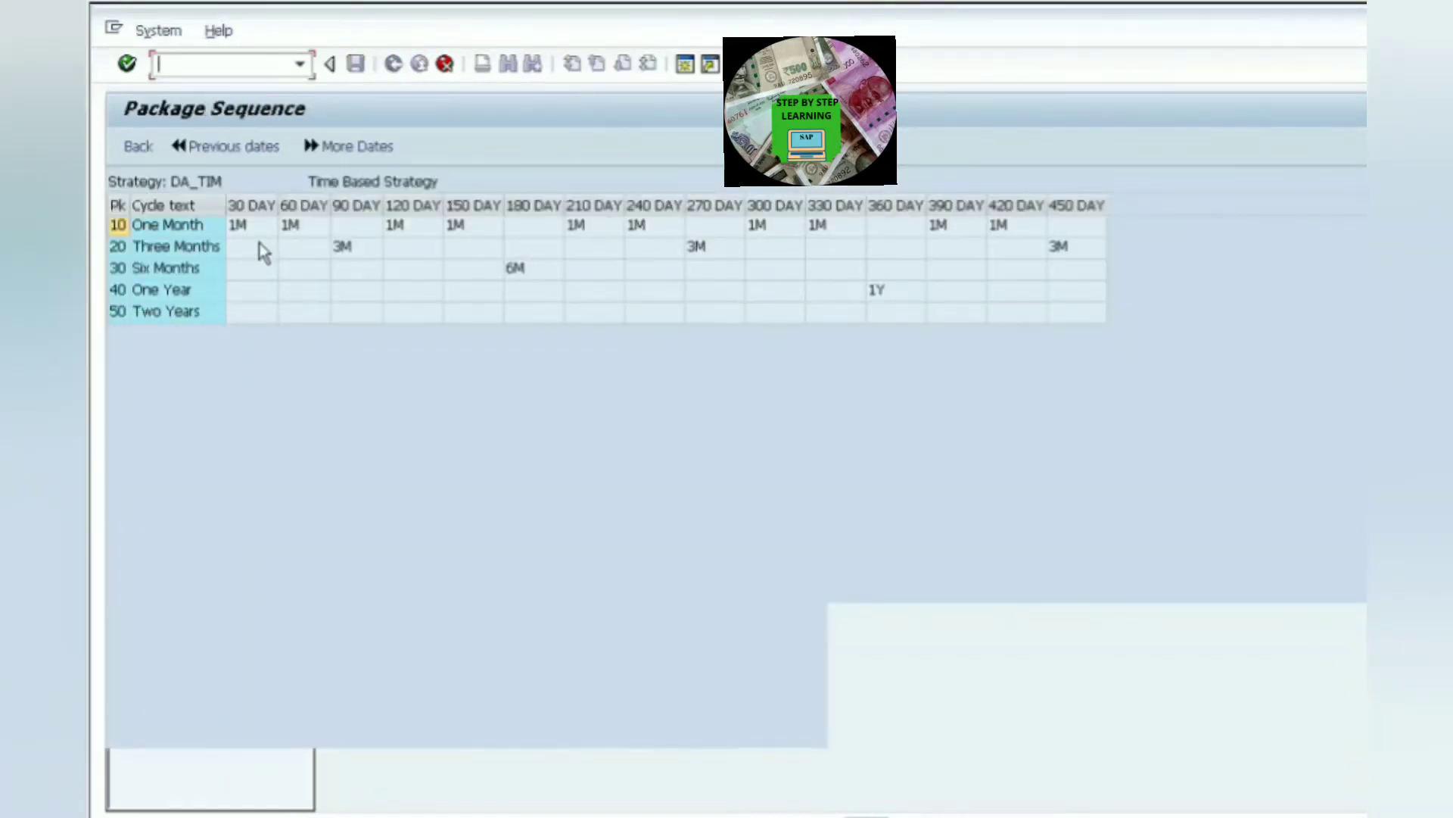
left_click(313, 239)
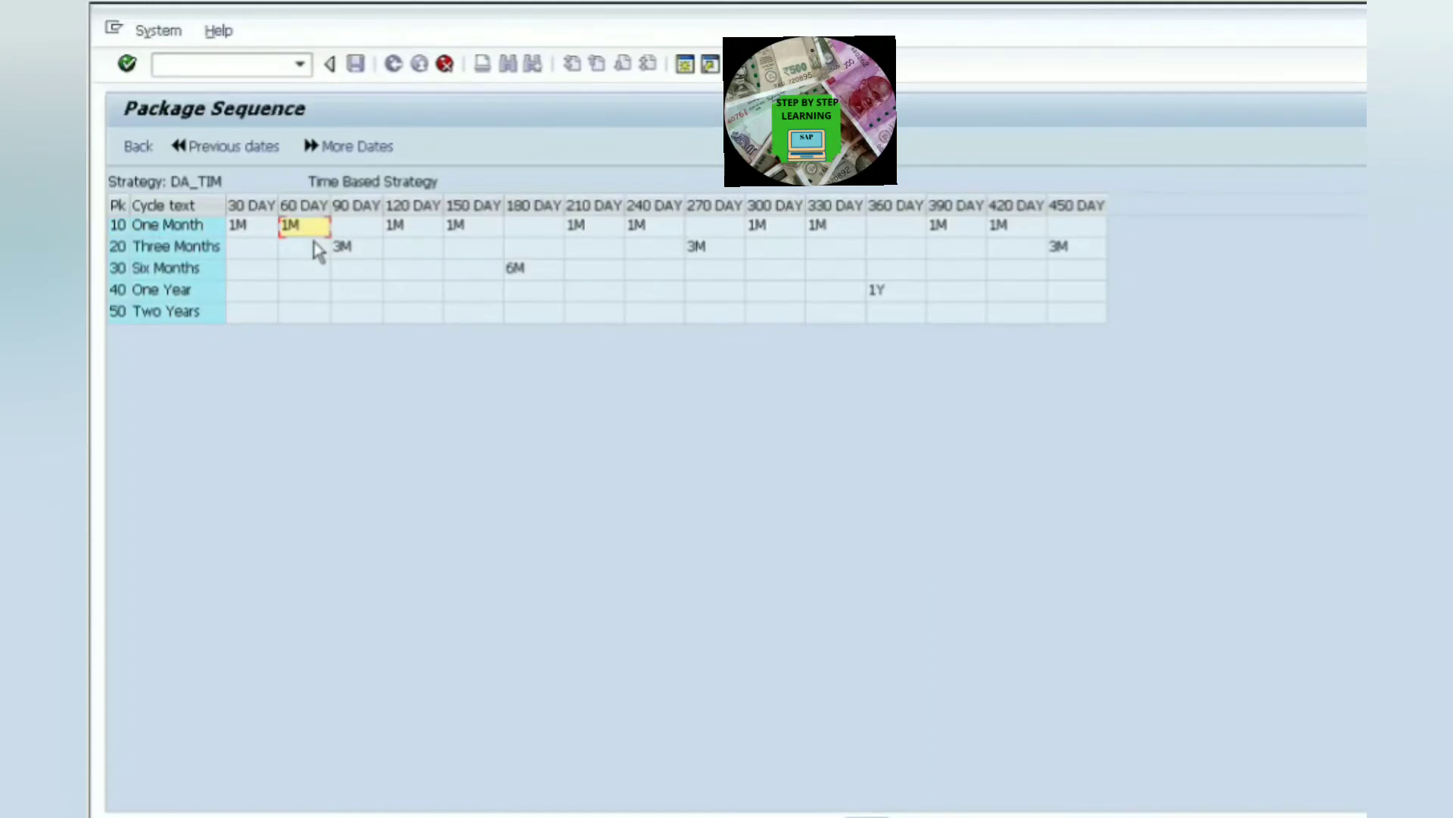
left_click(265, 240)
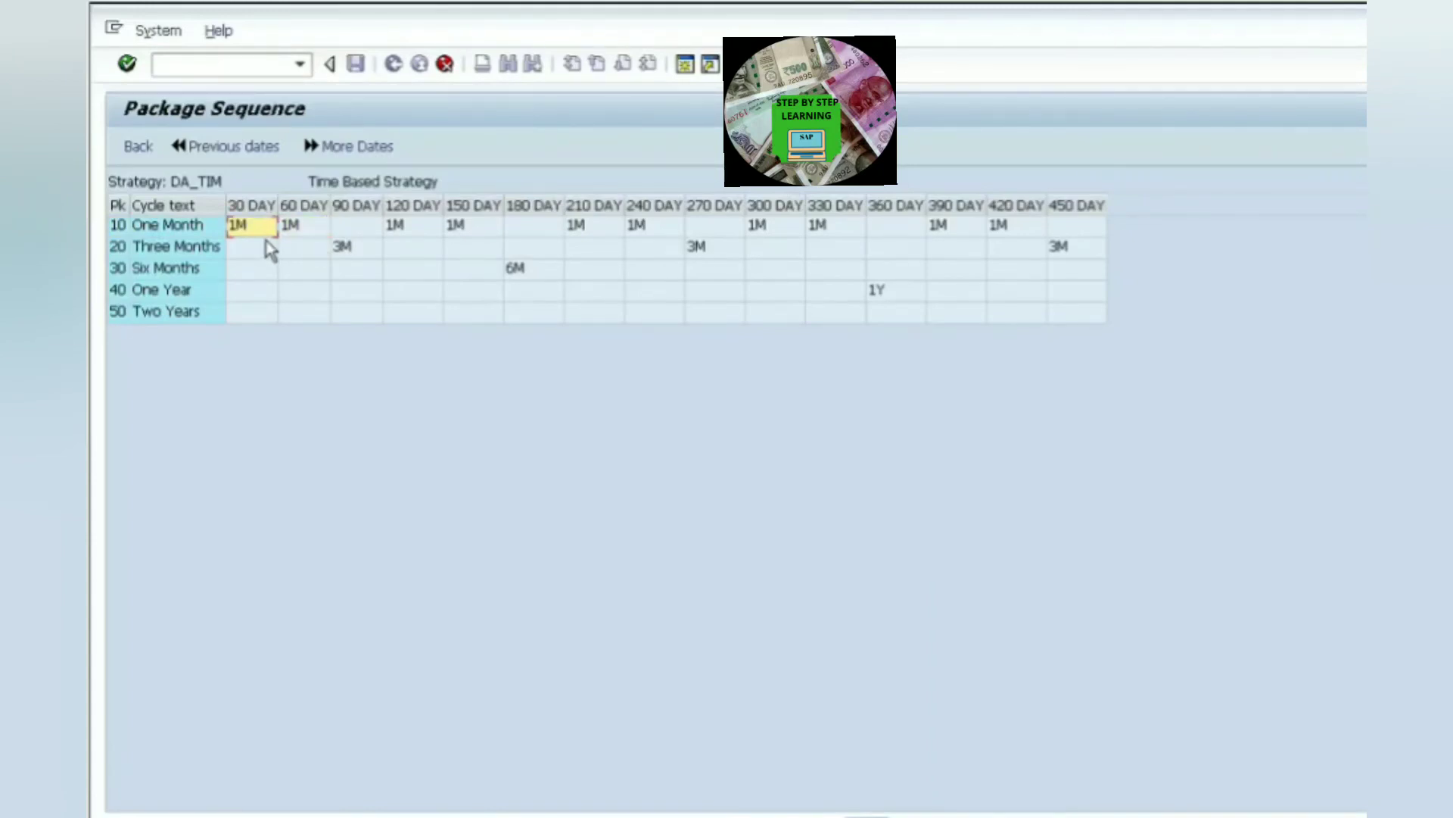
left_click(309, 239)
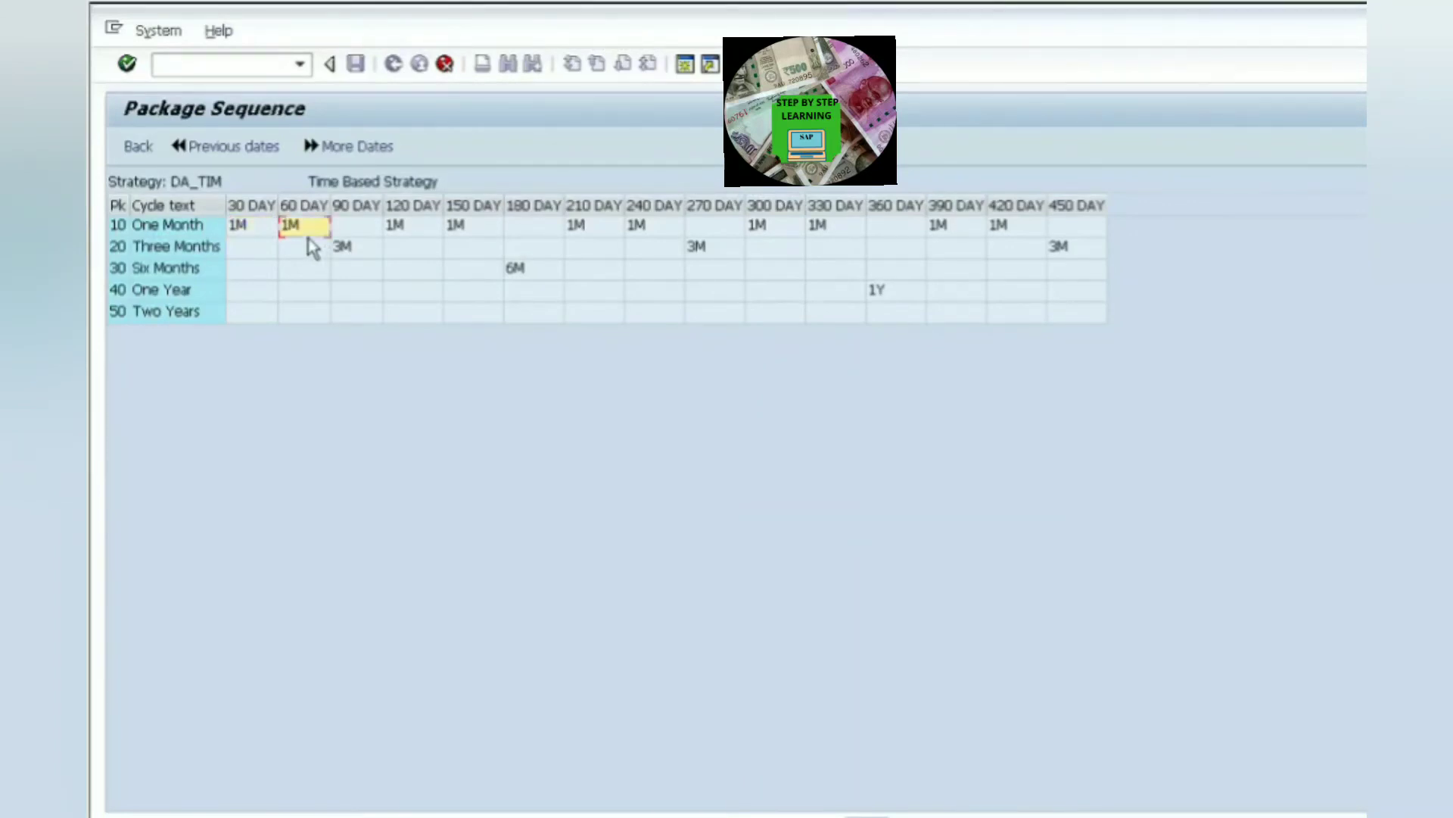
left_click(365, 233)
left_click(370, 250)
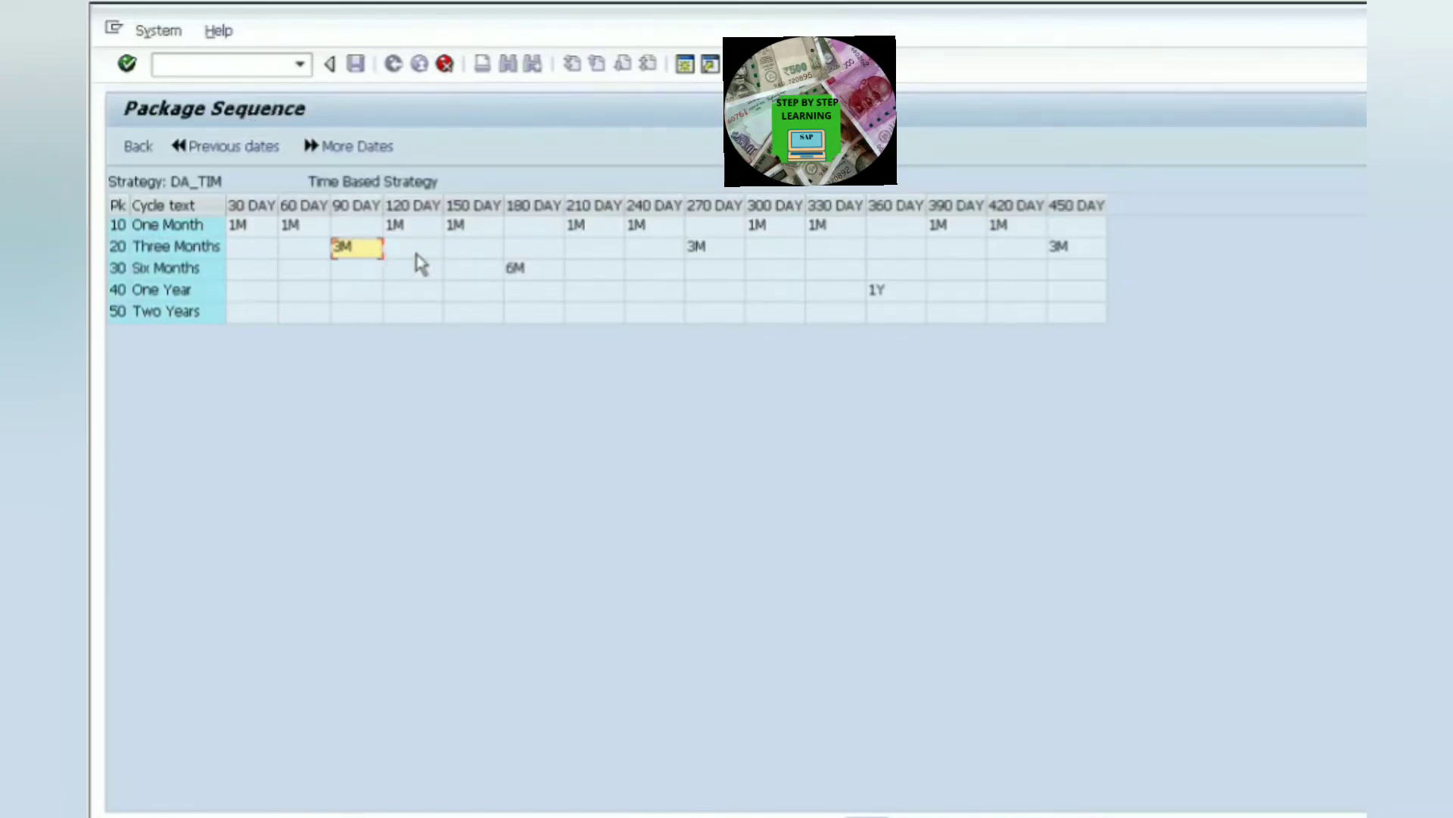
left_click(524, 250)
left_click(534, 273)
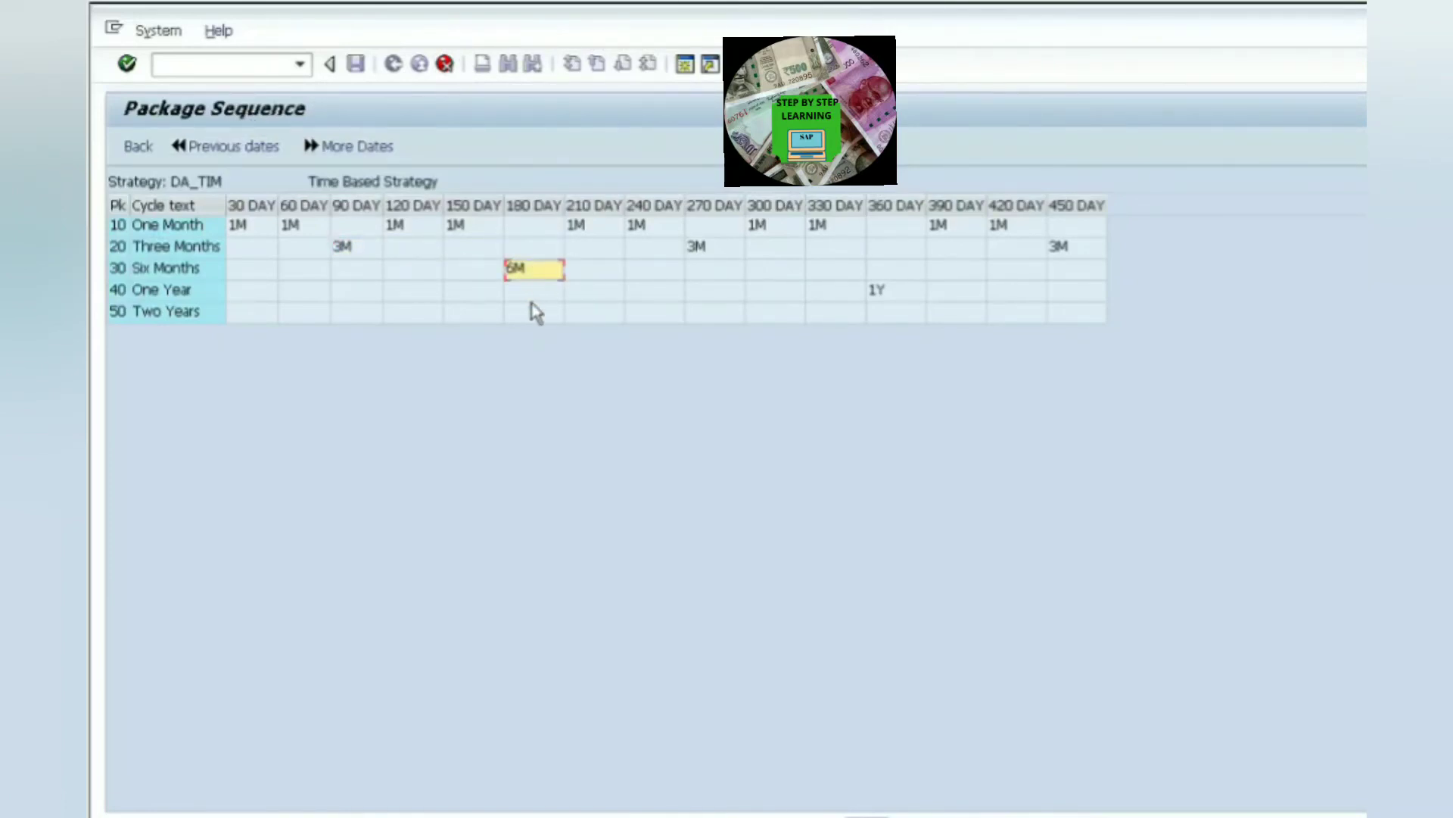
left_click(345, 254)
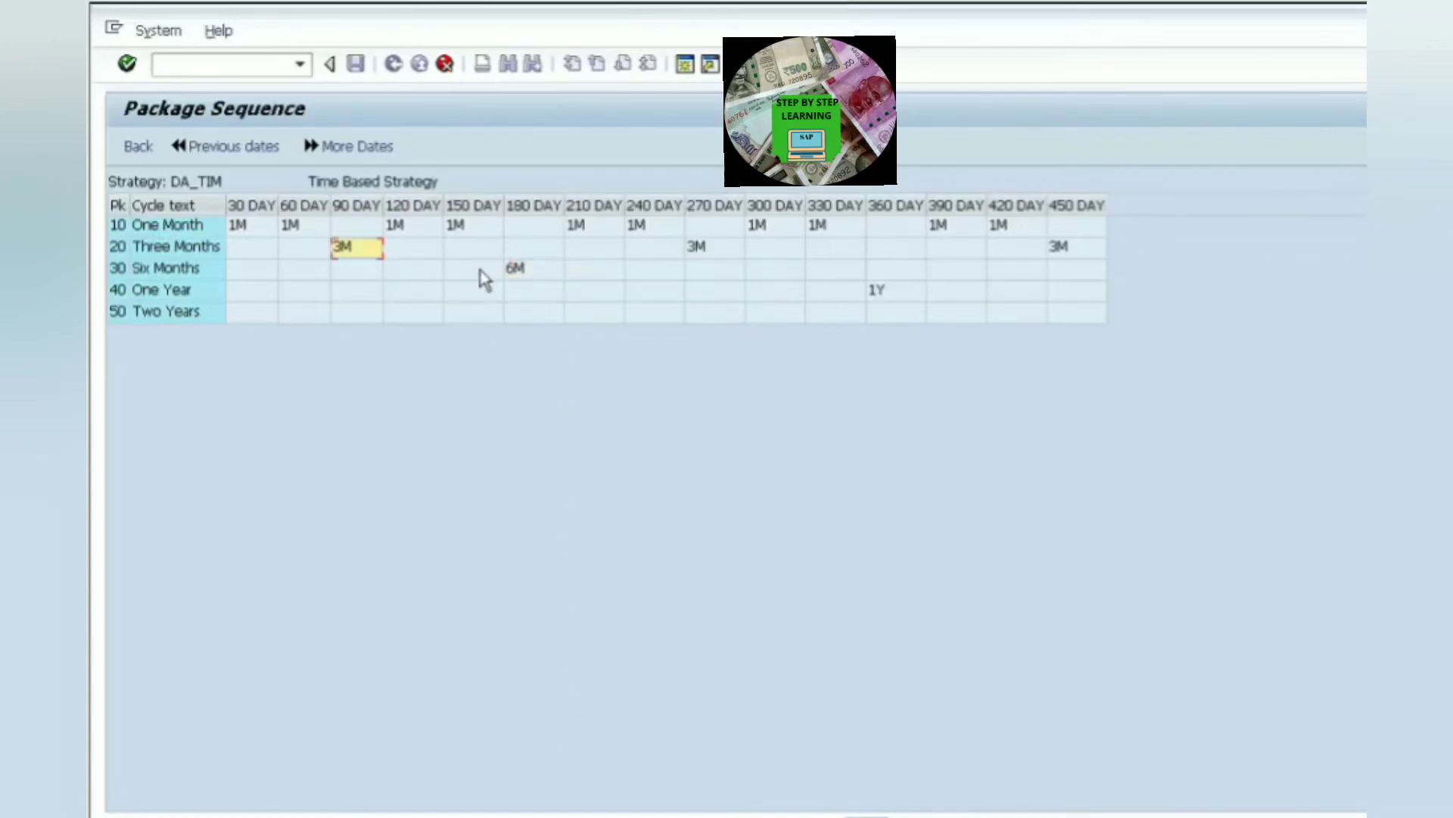
left_click(523, 256)
left_click(269, 234)
left_click(311, 235)
left_click(429, 236)
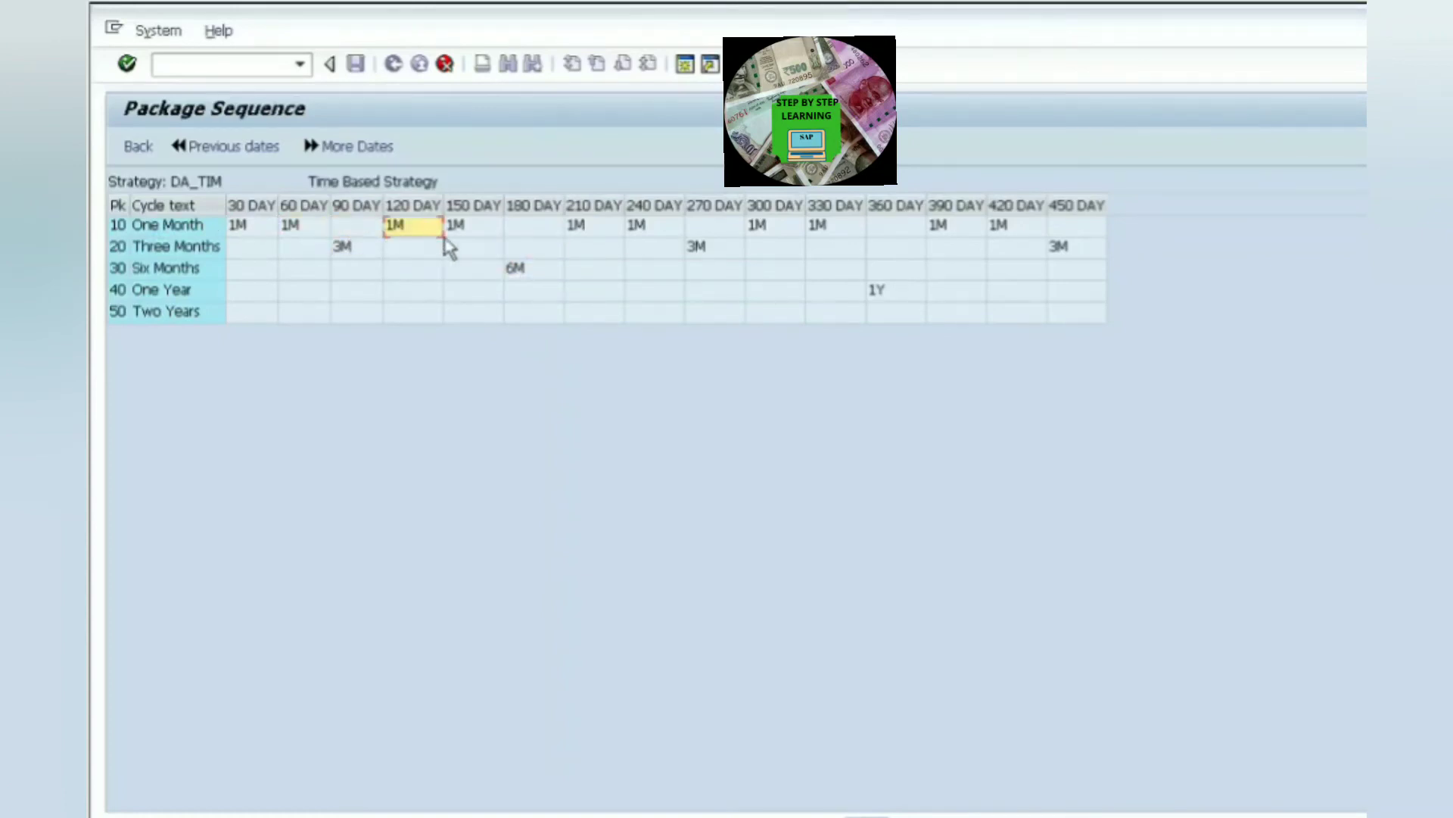
left_click(495, 236)
left_click(307, 253)
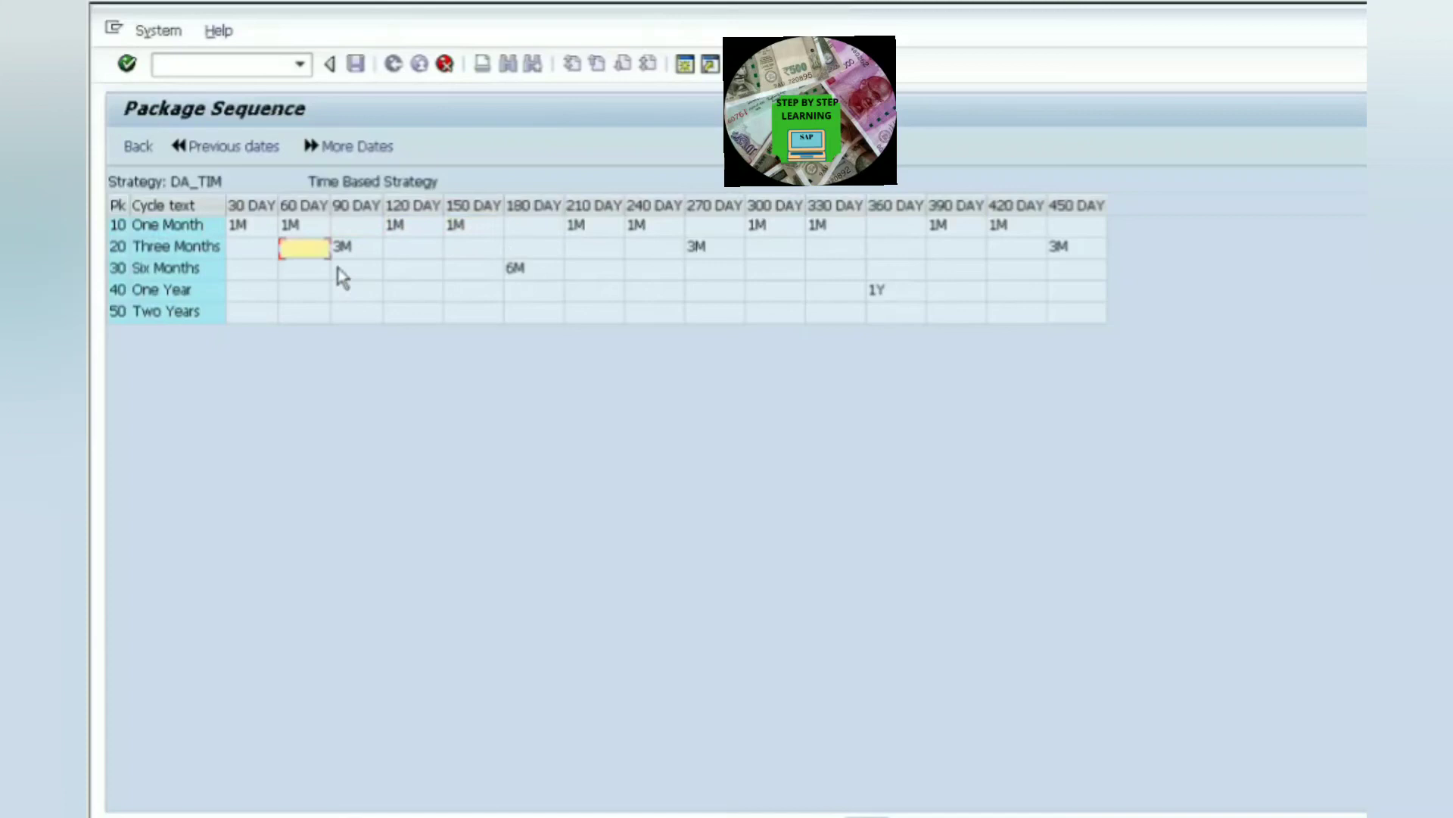
left_click(543, 263)
left_click(712, 264)
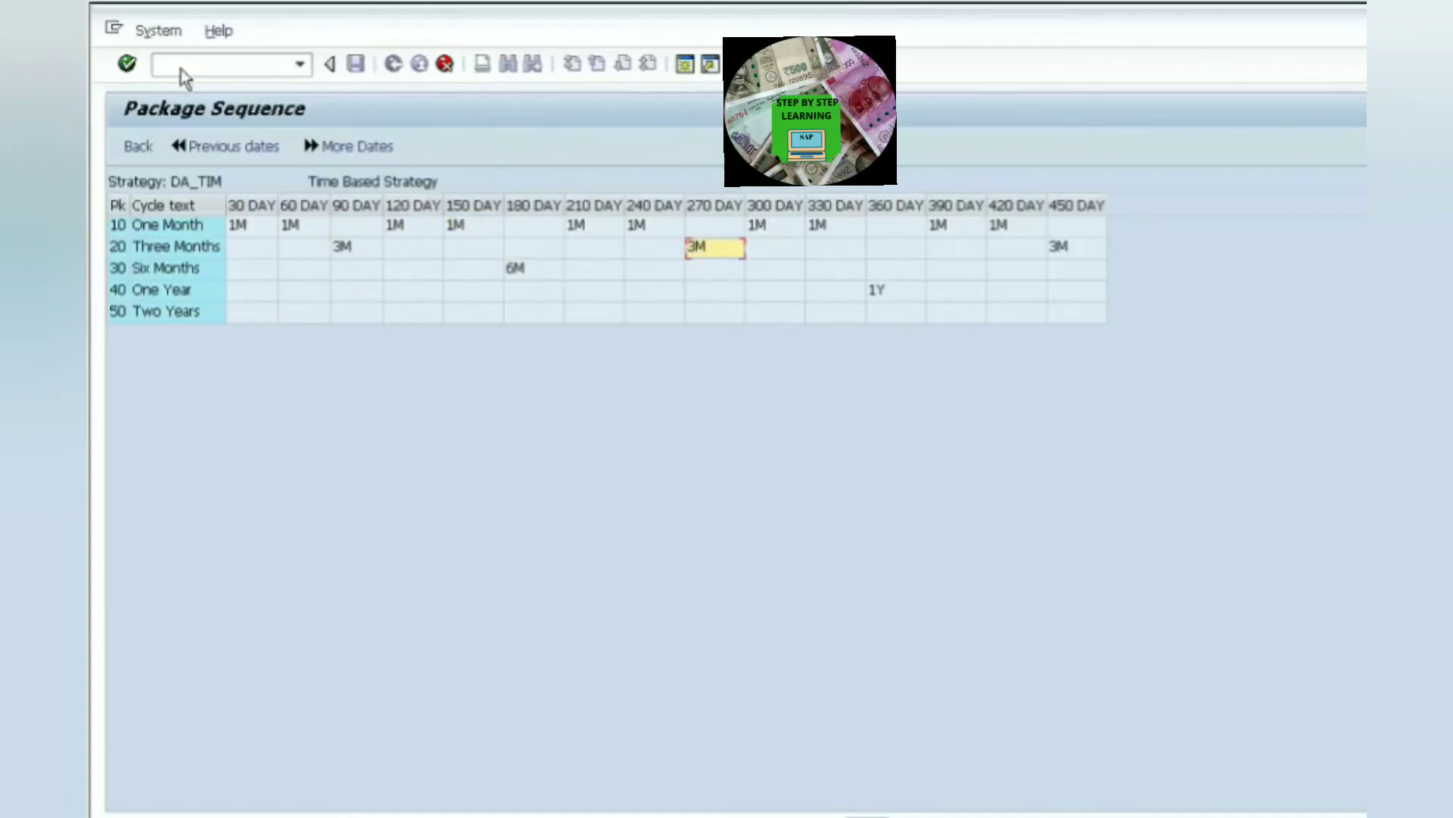
left_click(138, 146)
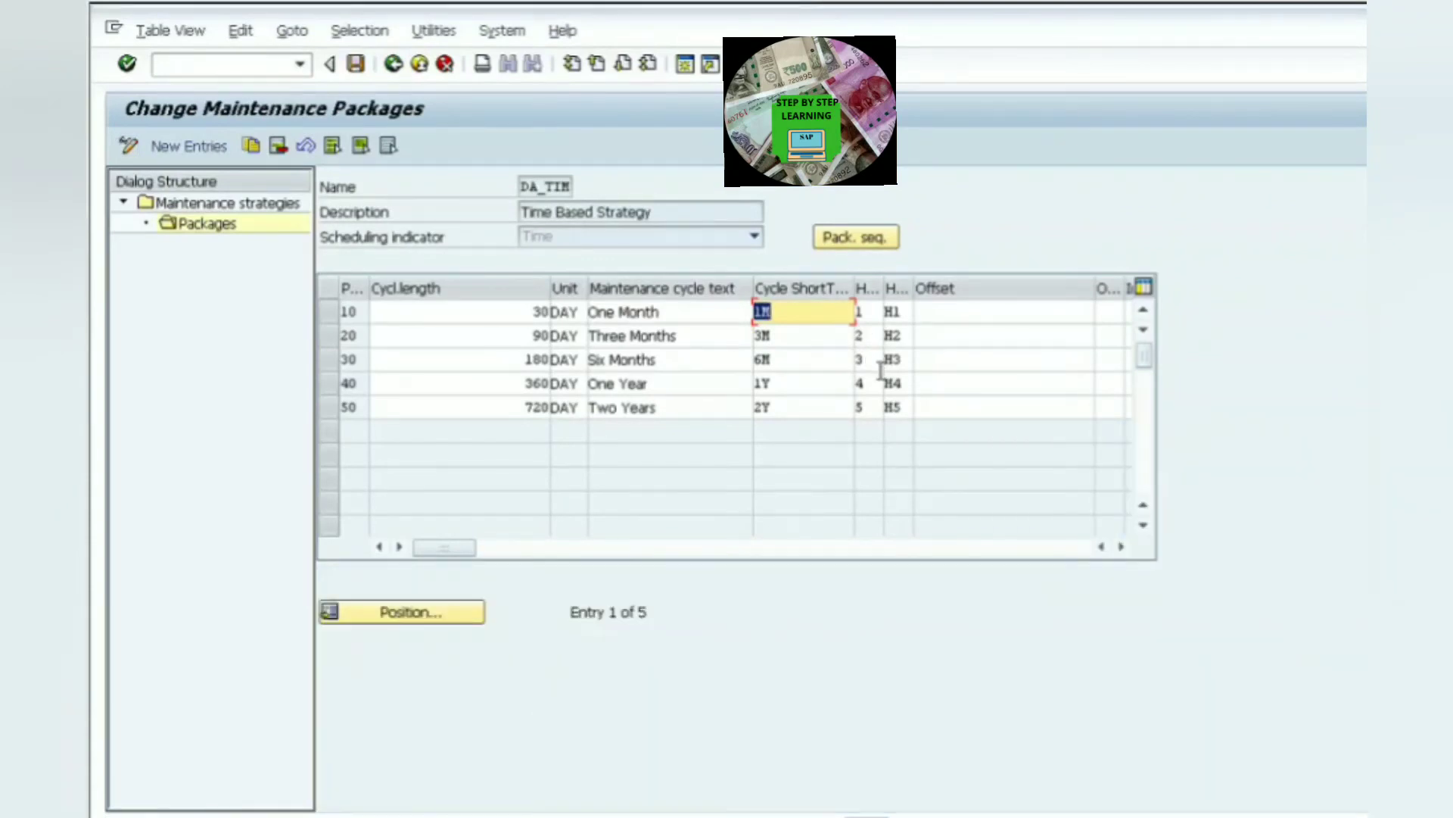
- Set the hierarchy of every package to 1 and view the resulting package sequence
left_click(876, 338)
key("BackSpace")
type("1")
left_click(878, 363)
key("BackSpace")
type("1")
left_click(863, 383)
key("BackSpace")
type("1")
left_click(870, 408)
key("BackSpace")
type("1")
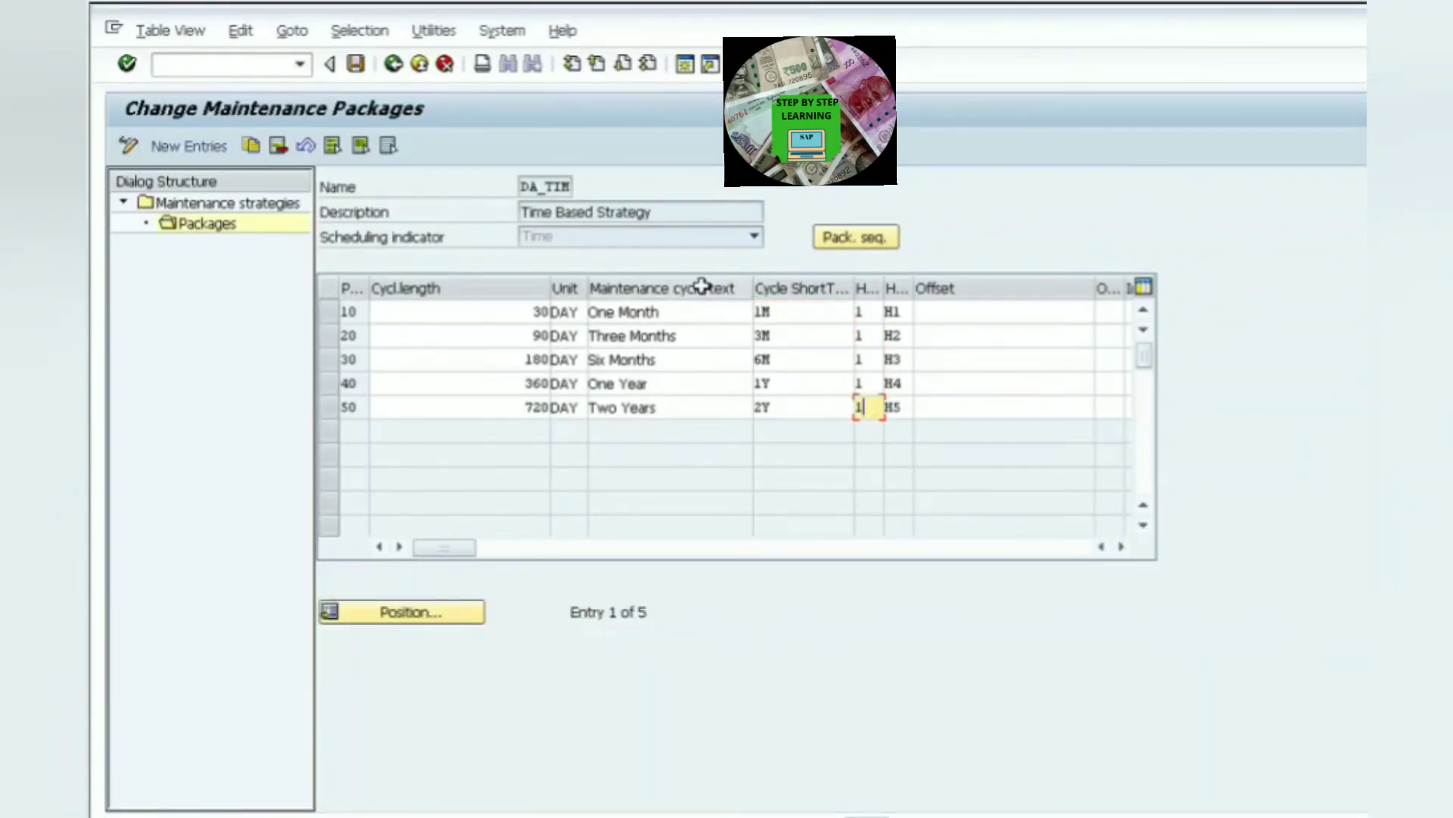
left_click(862, 241)
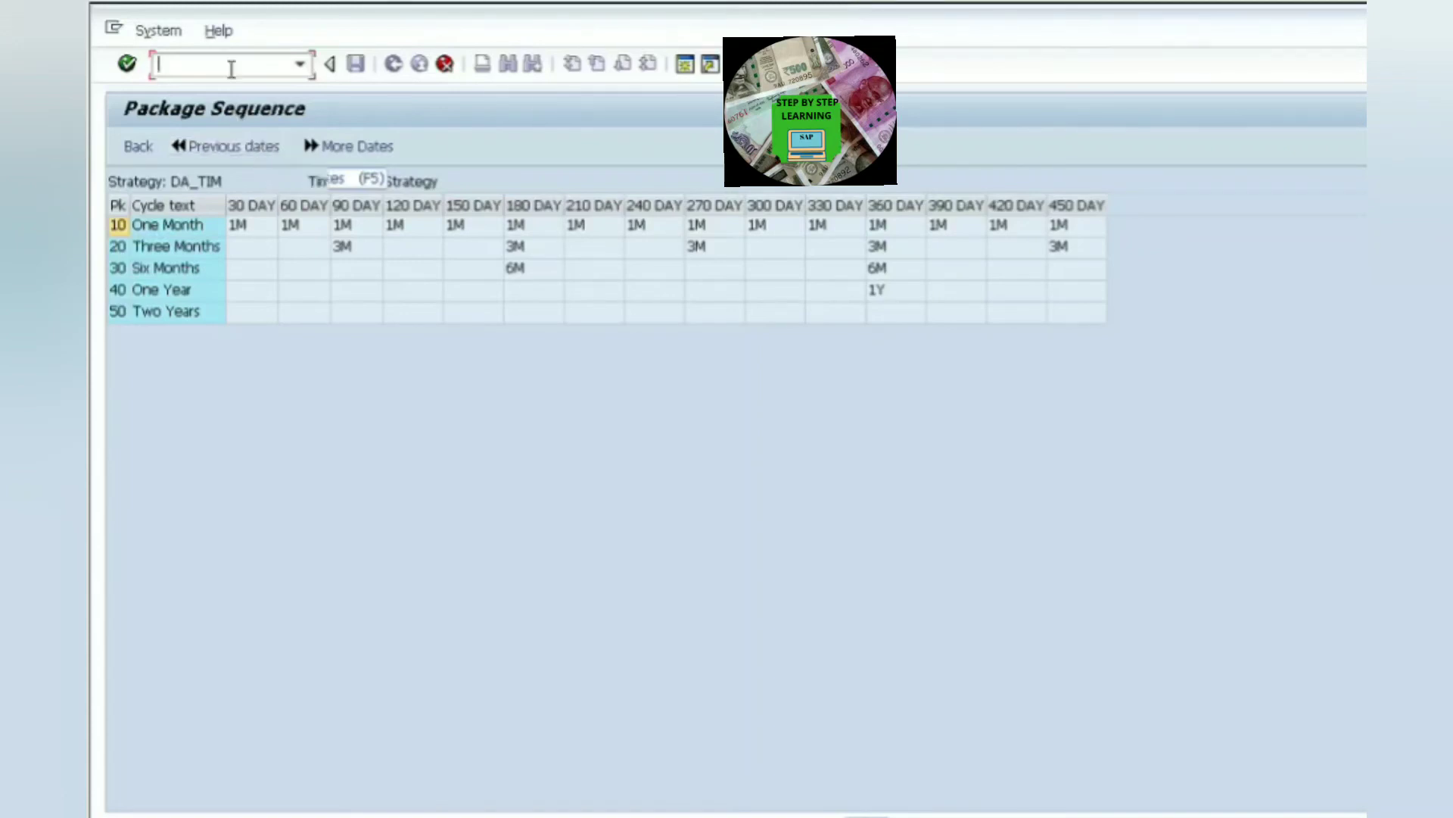
left_click(152, 154)
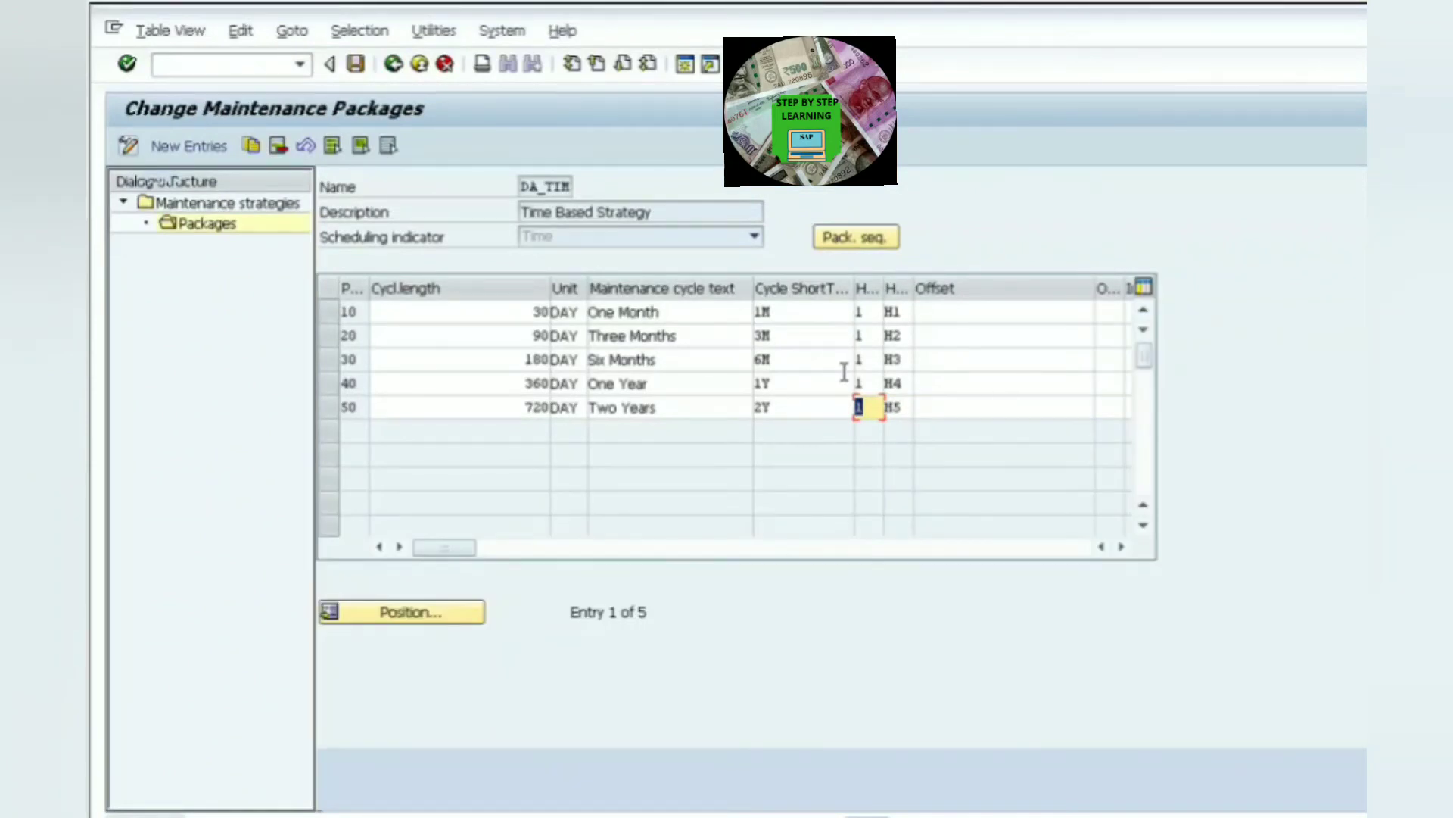
- Restore hierarchies 2, 3, 4 and 5 for packages 20 to 50 and return to the strategy overview
left_click(863, 335)
type("2")
left_click(863, 359)
type("2")
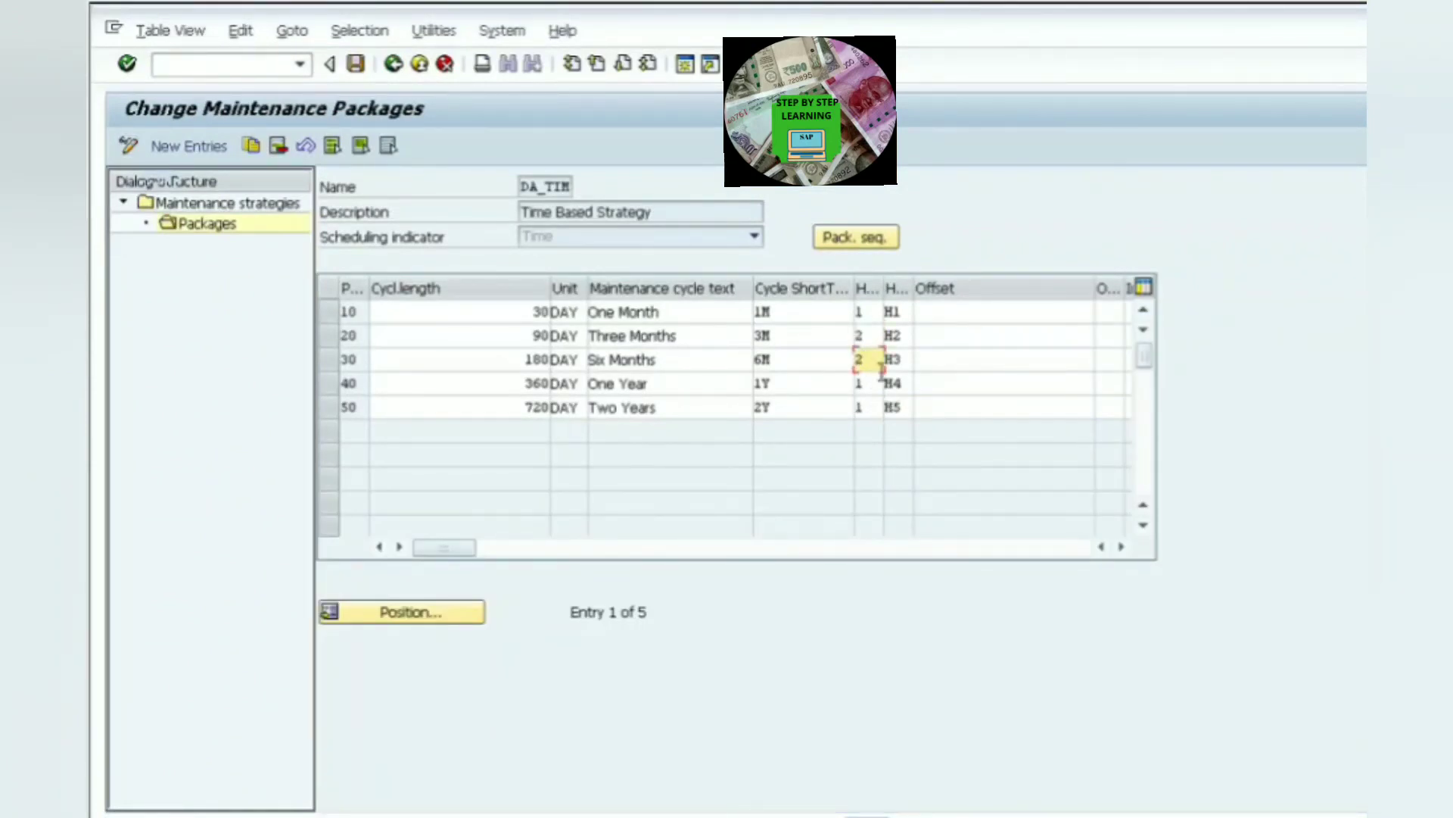
key("BackSpace")
type("3")
left_click(857, 384)
type("4")
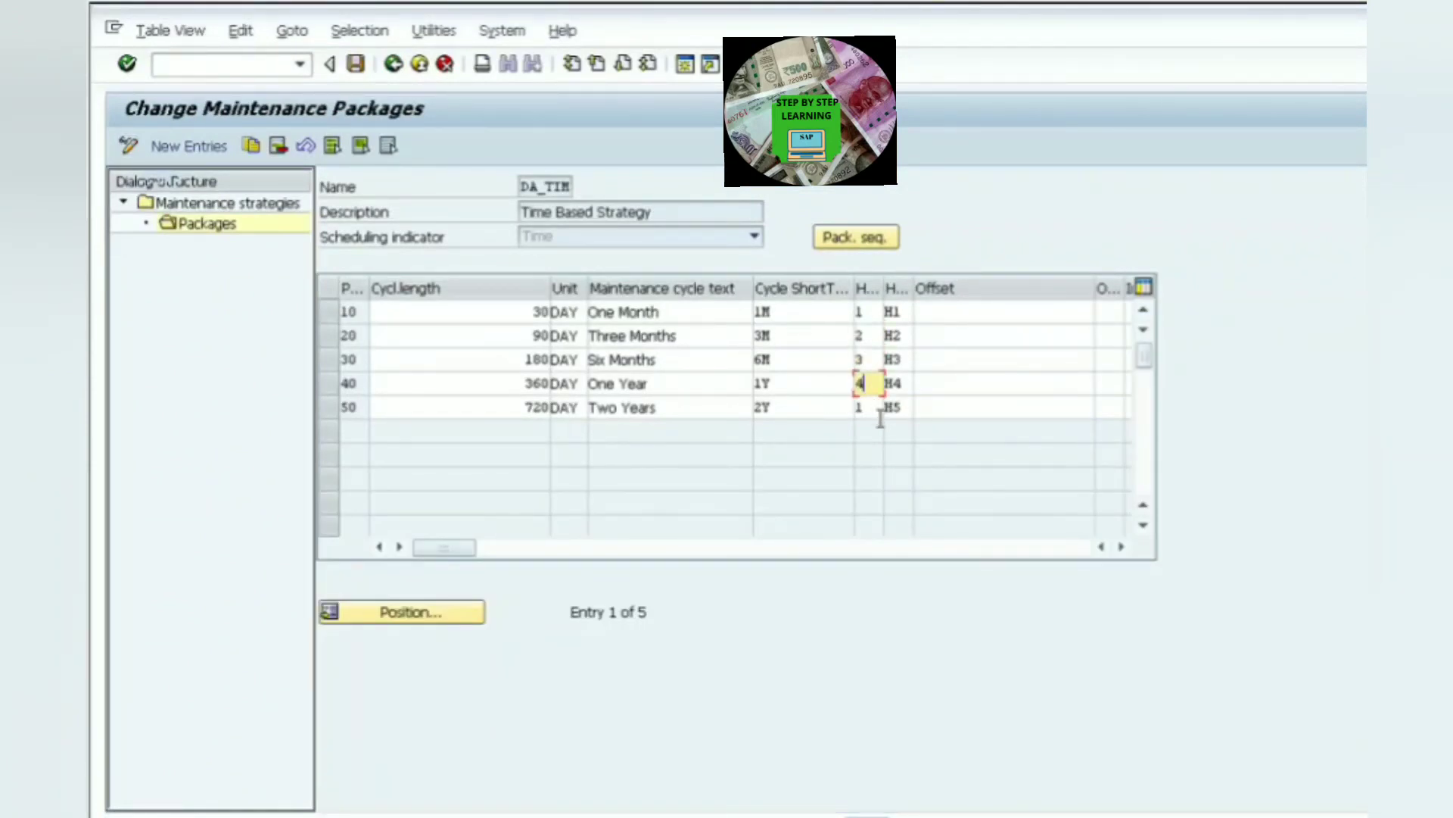
left_click(856, 408)
type("5")
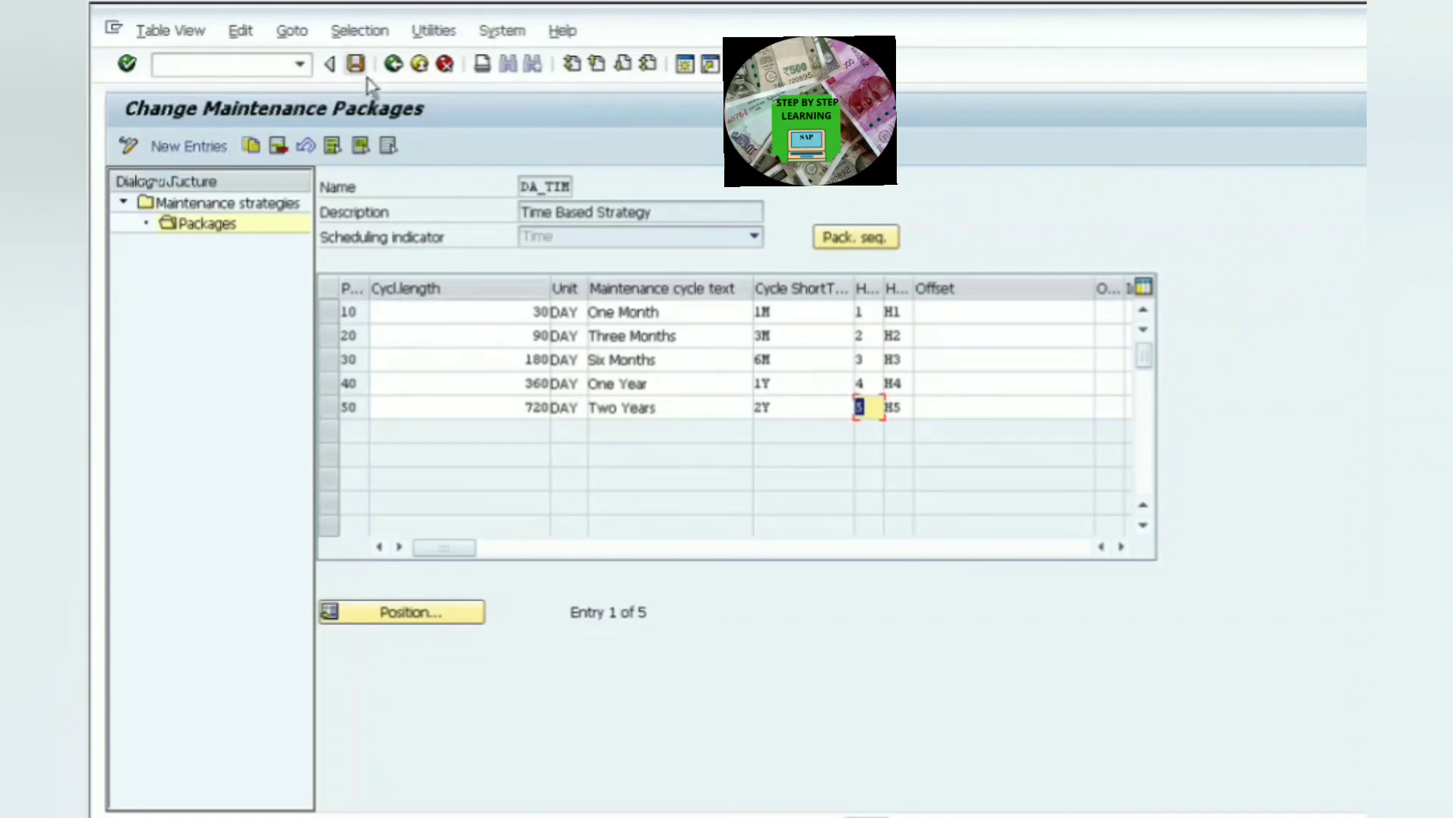
left_click(404, 74)
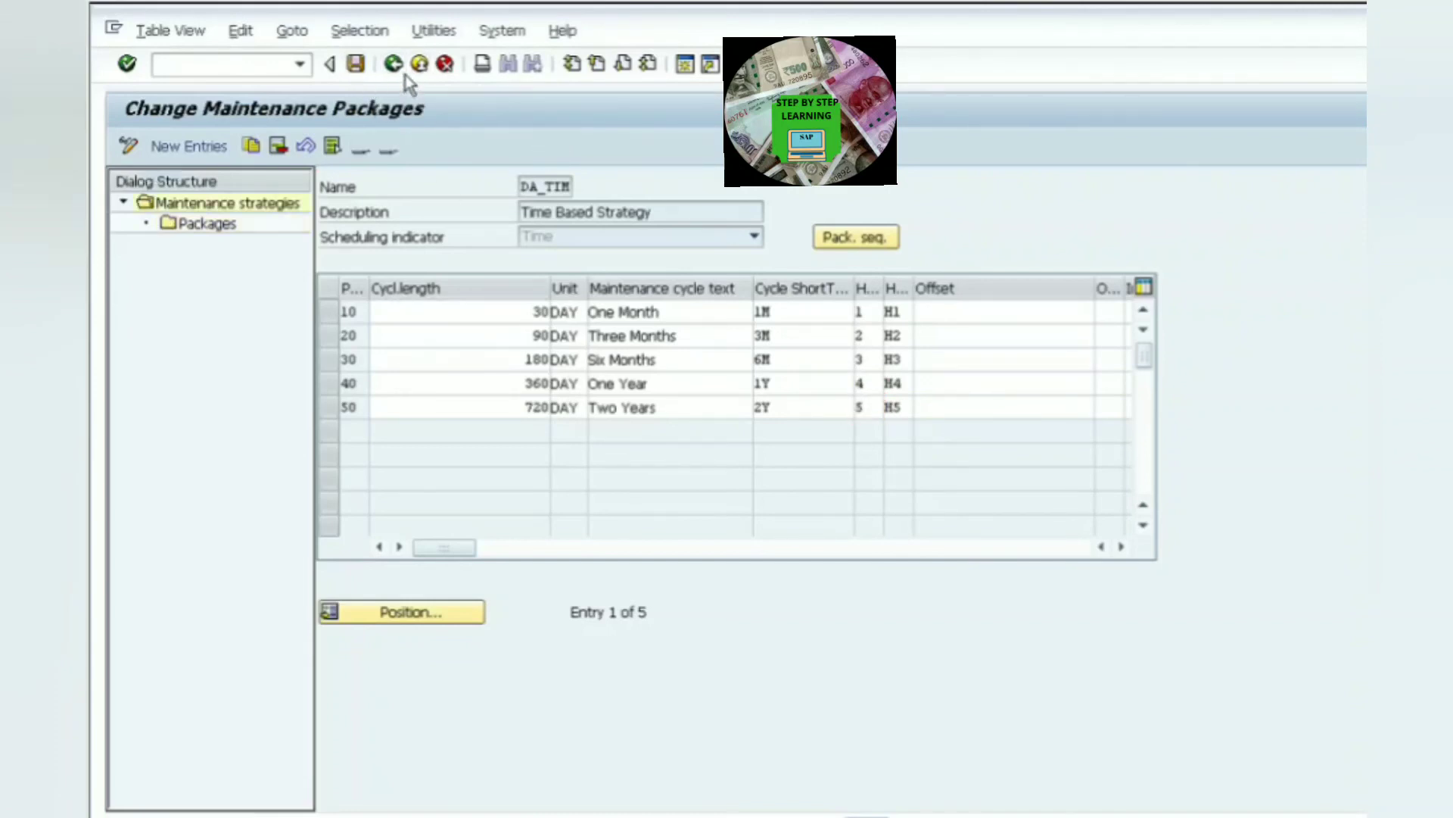
left_click(404, 75)
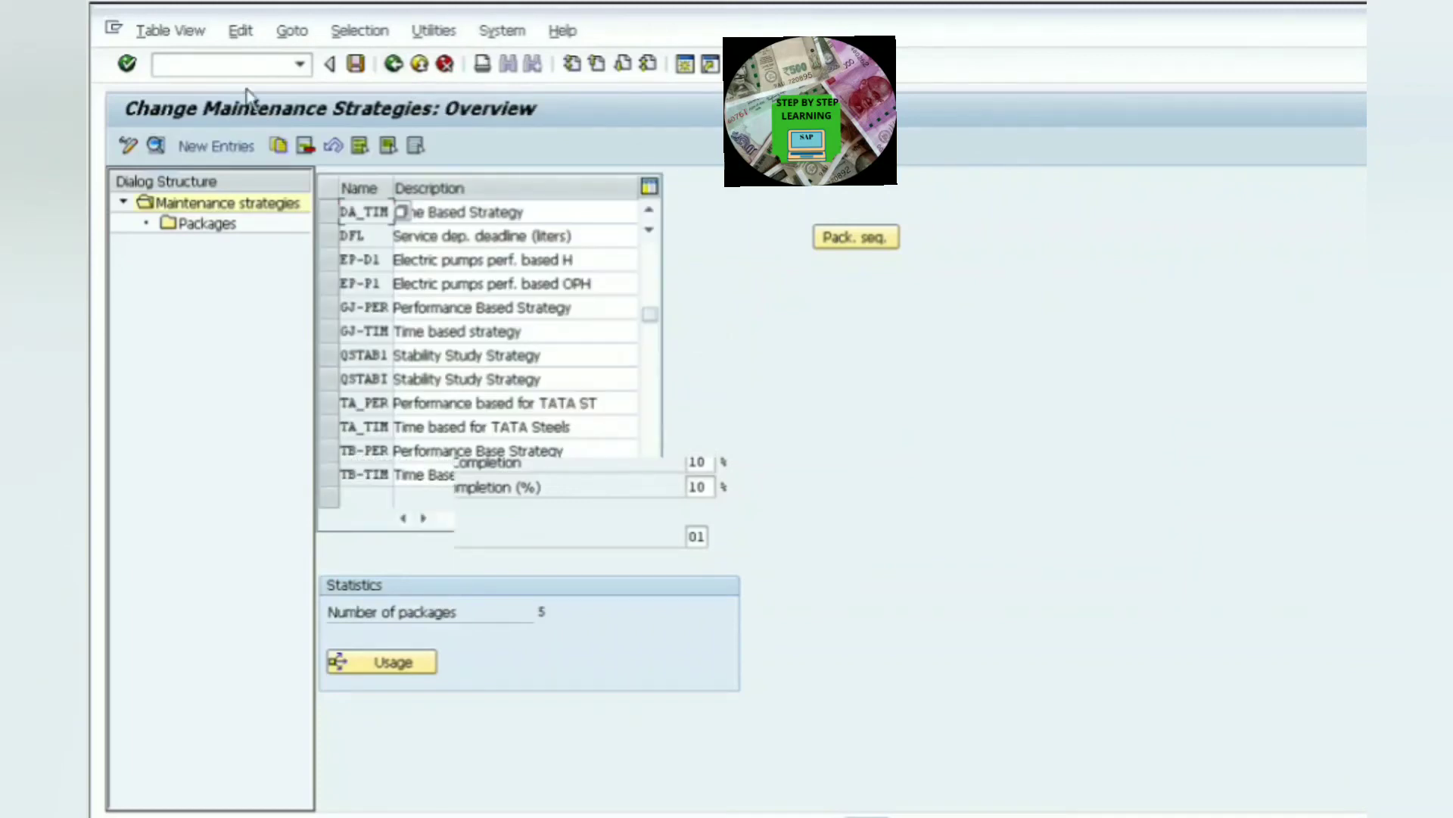
- Create a new maintenance strategy named DA-PER with the description Performance Based Strategy
left_click(232, 158)
type("D")
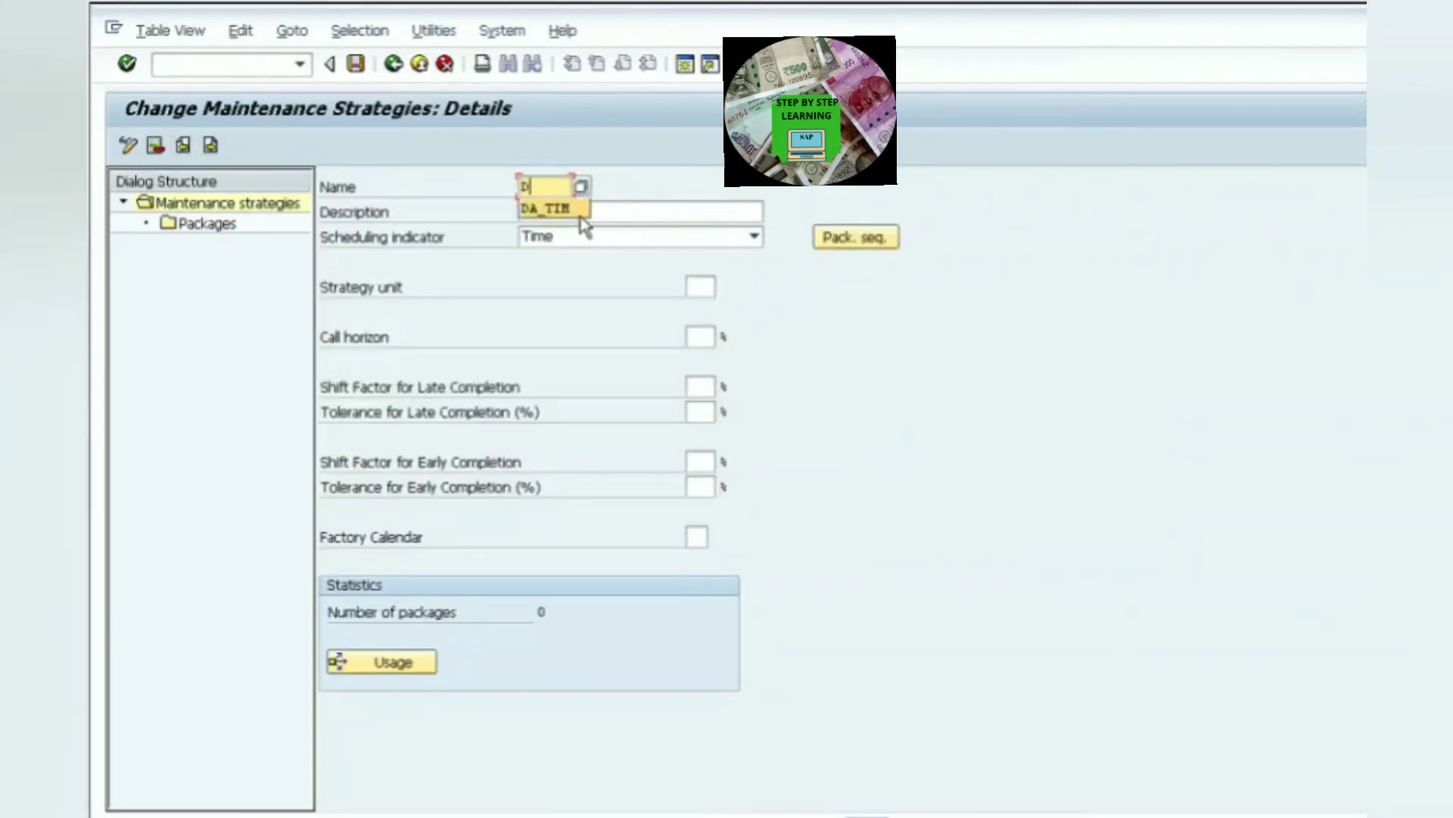
type("a")
key("BackSpace")
type("A-")
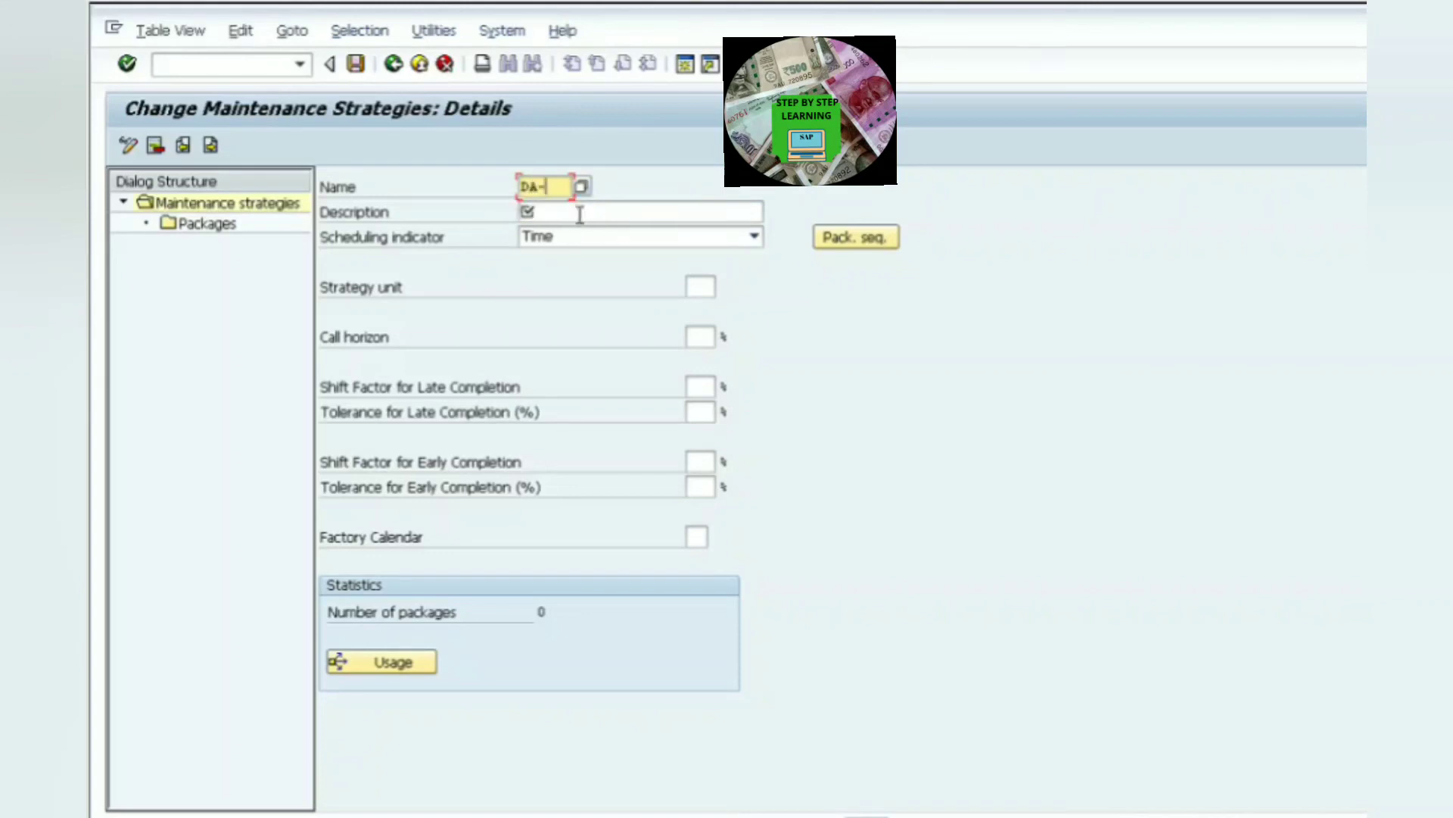
type("PER")
left_click(580, 215)
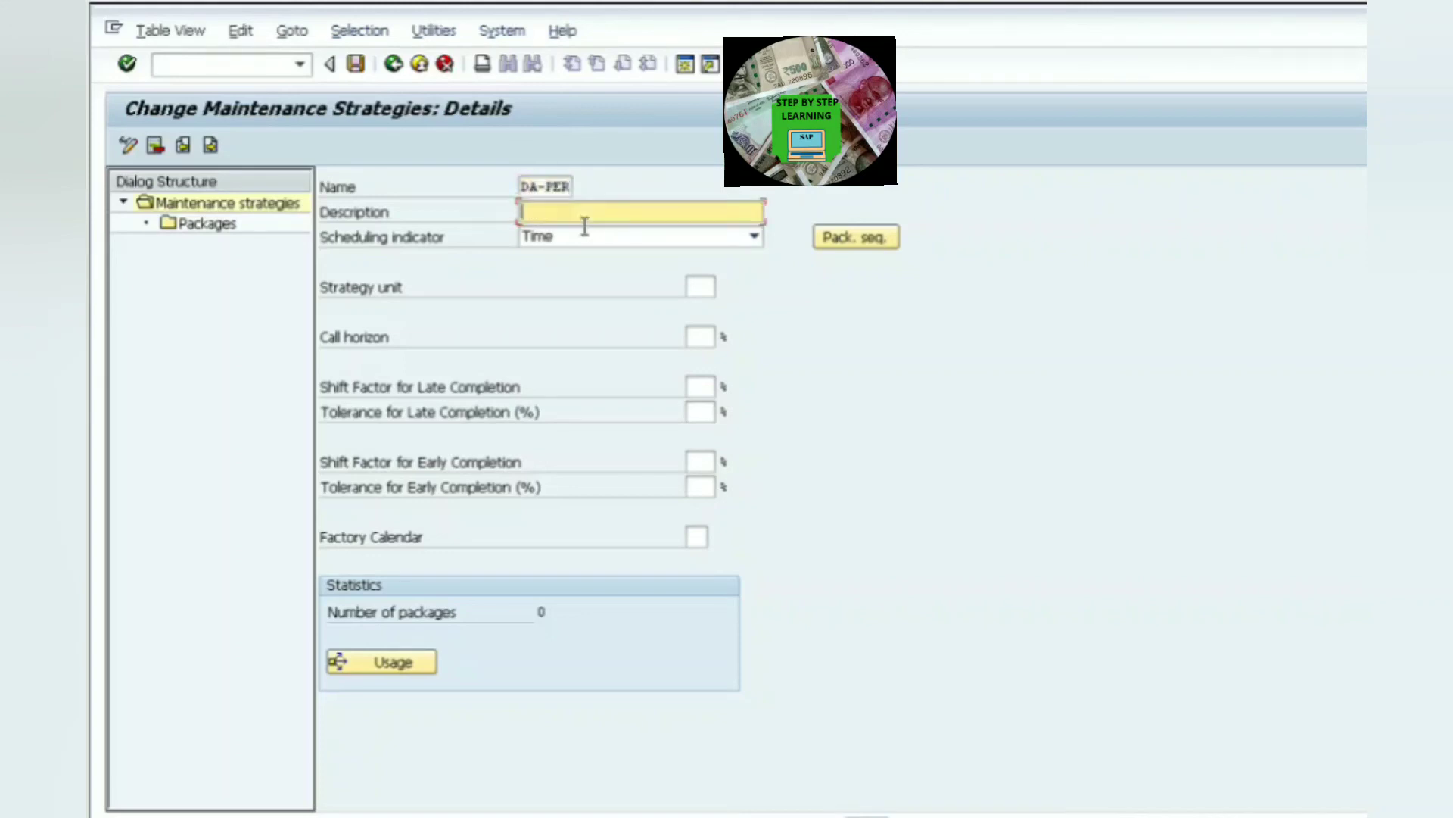
type("P")
left_click(587, 232)
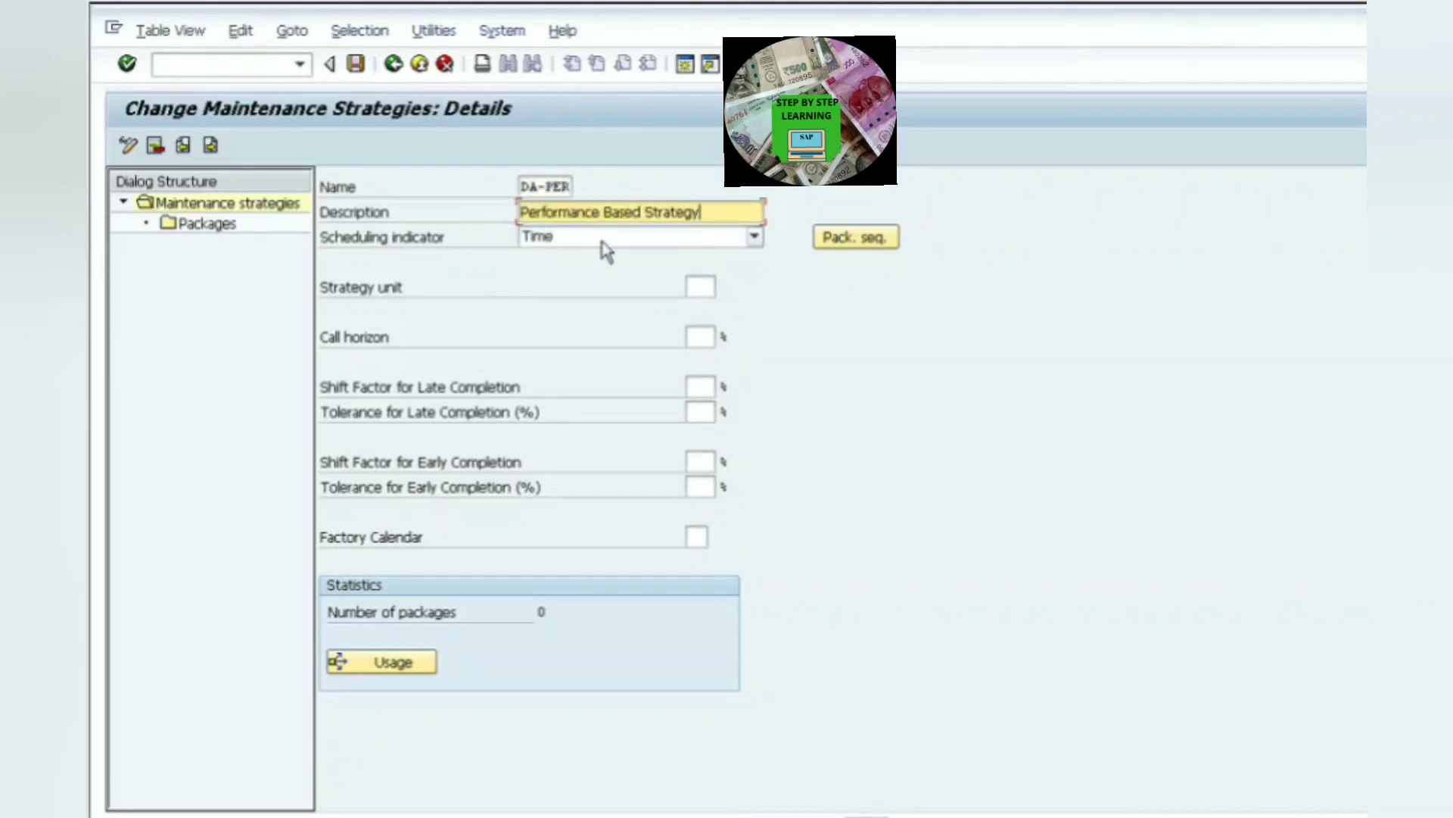
- Set the scheduling indicator to Activity, the strategy unit to HR and the call horizon to 90%
left_click(657, 238)
left_click(600, 326)
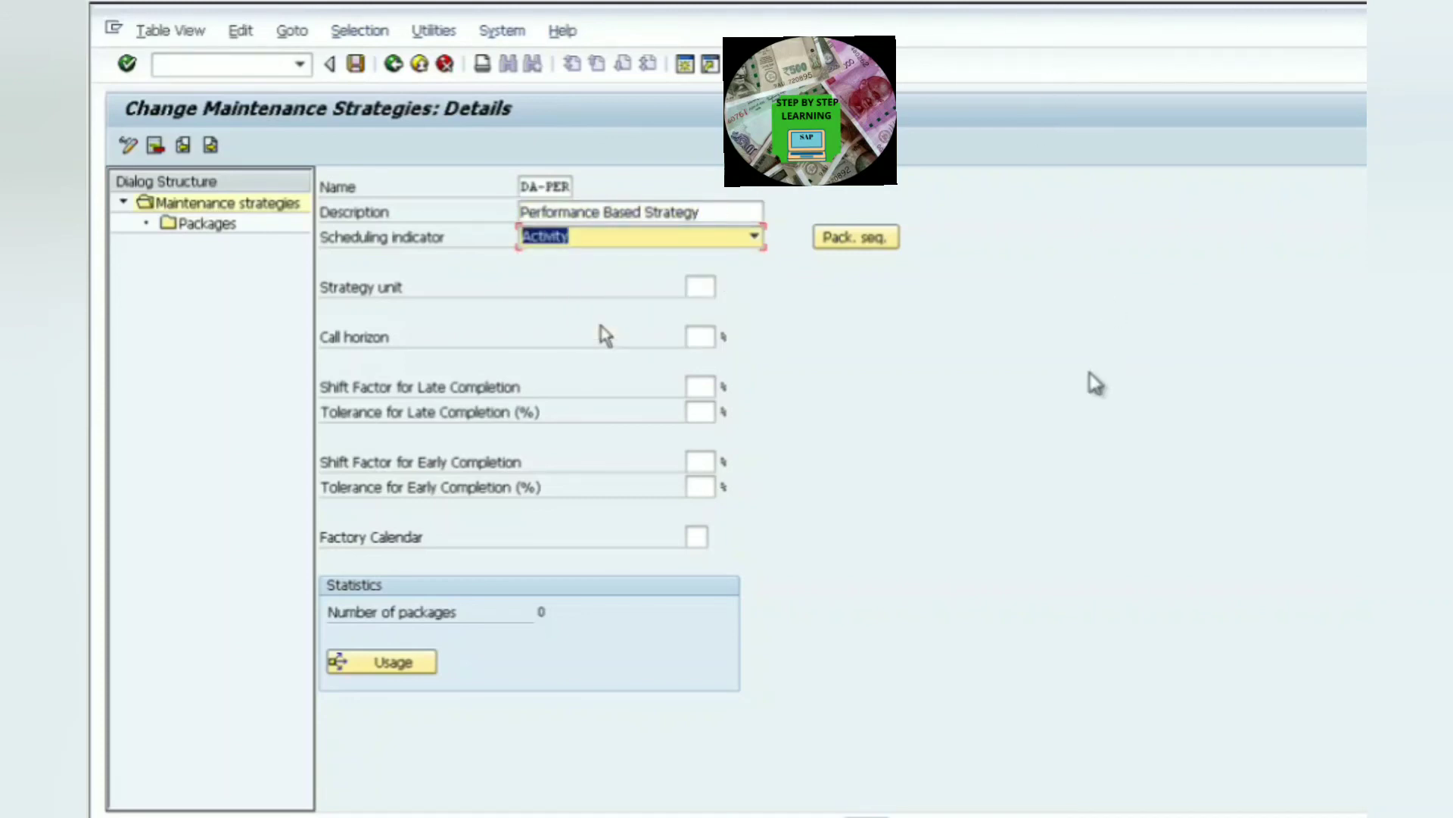
left_click(708, 288)
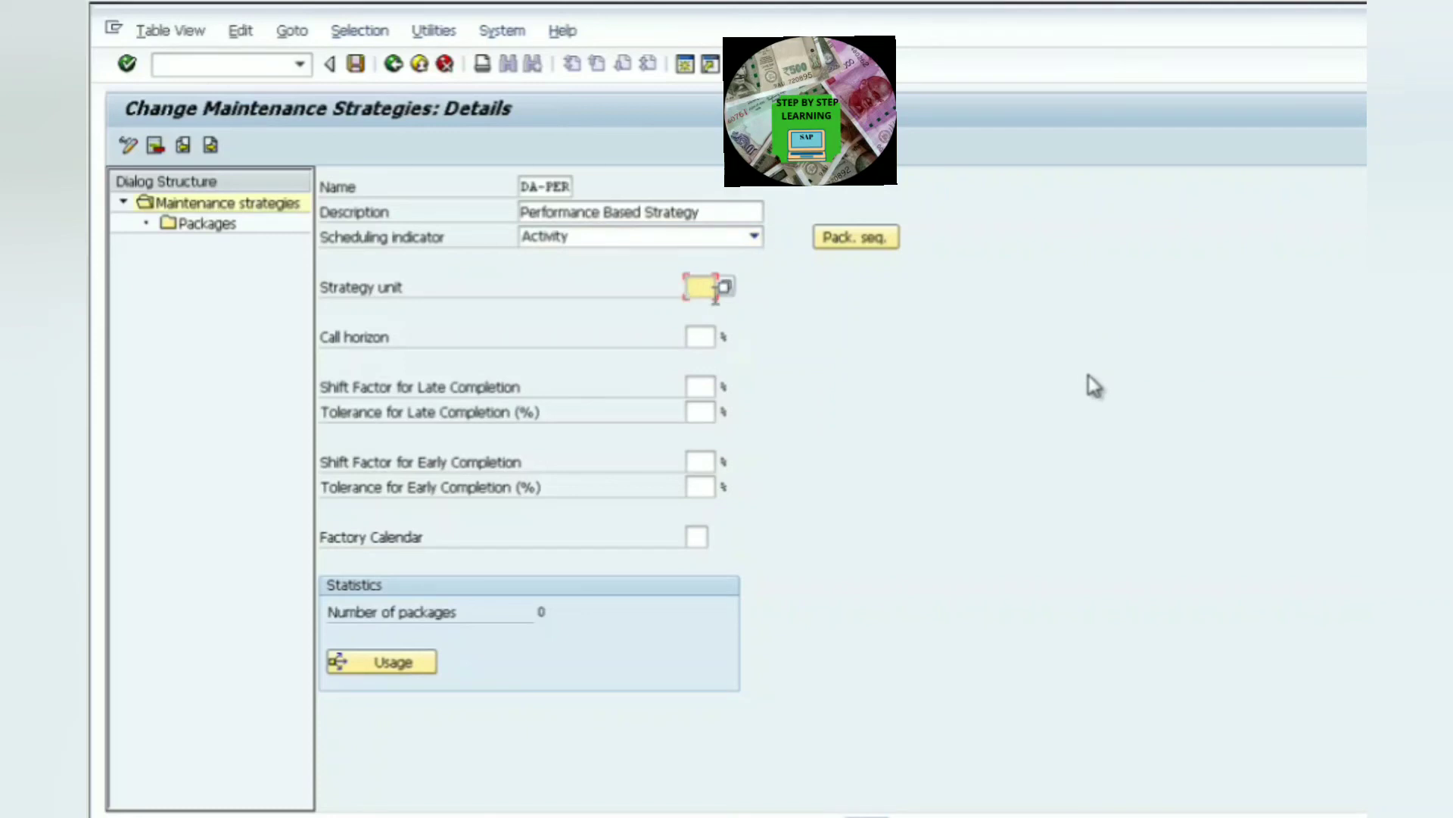
type("HR")
left_click(708, 338)
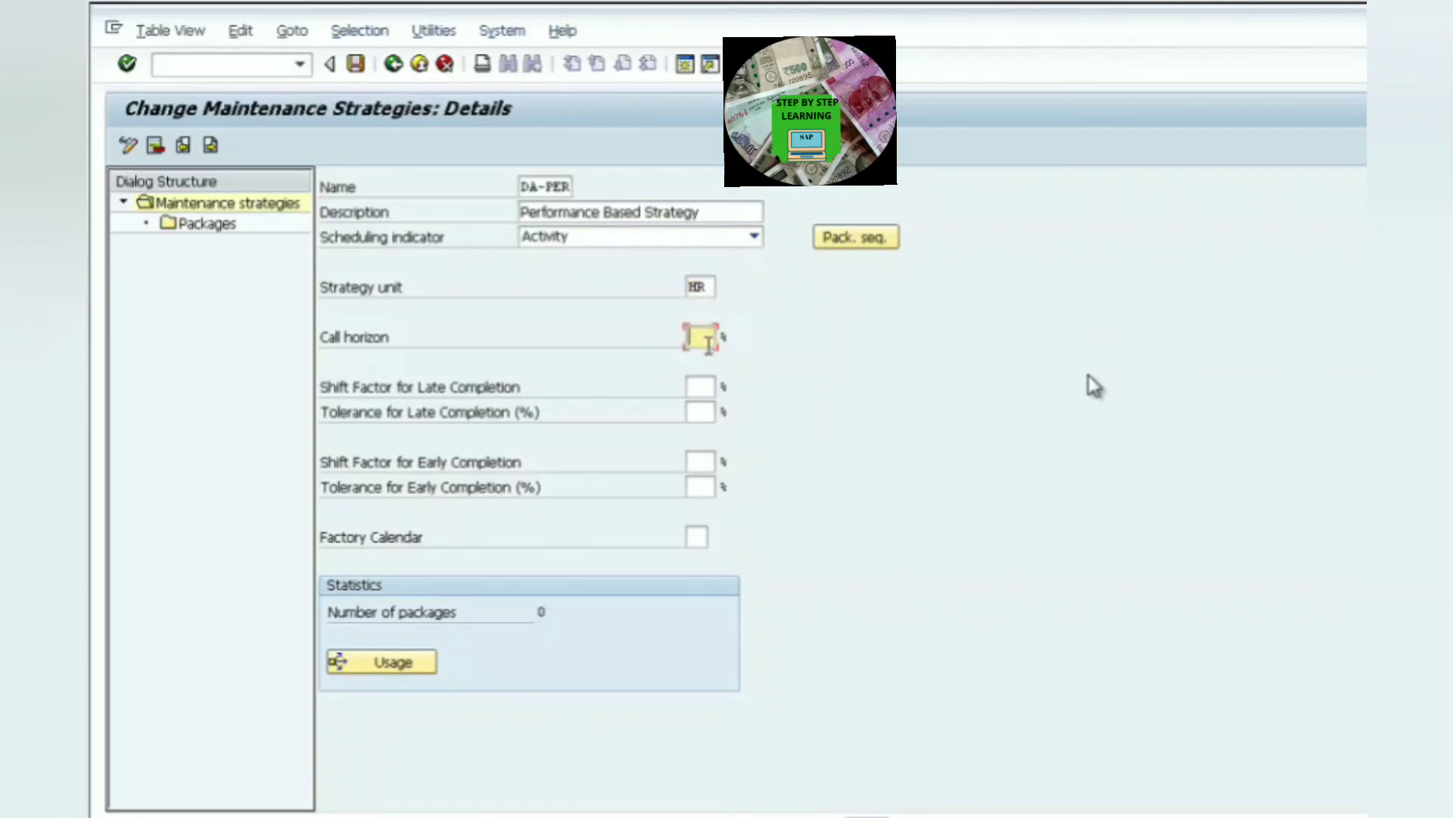
type("90")
- Set the shift factors and tolerances for late and early completion to 10% each and confirm
left_click(708, 394)
type("10")
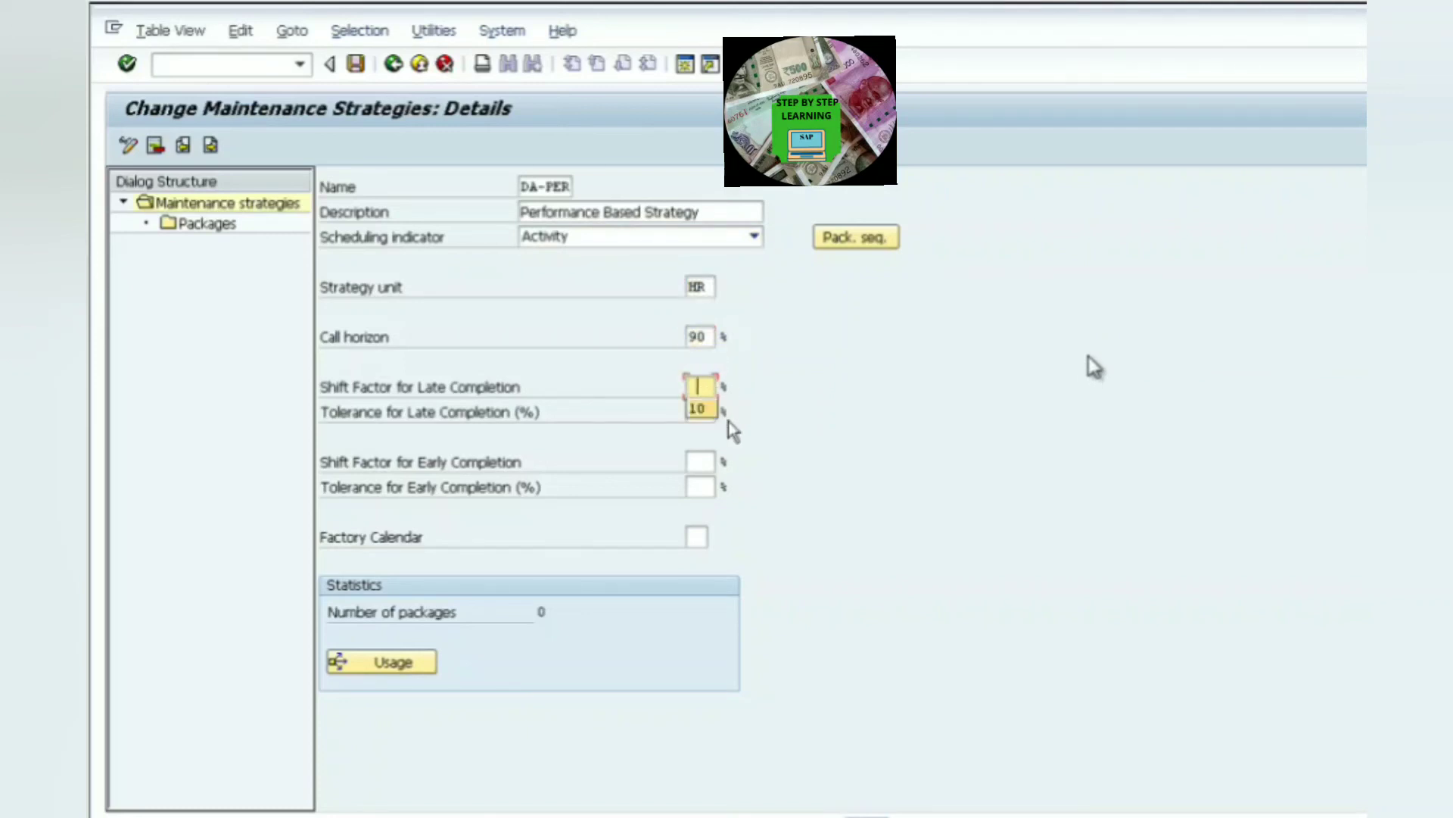
left_click(712, 414)
type("10")
left_click(712, 461)
type("10")
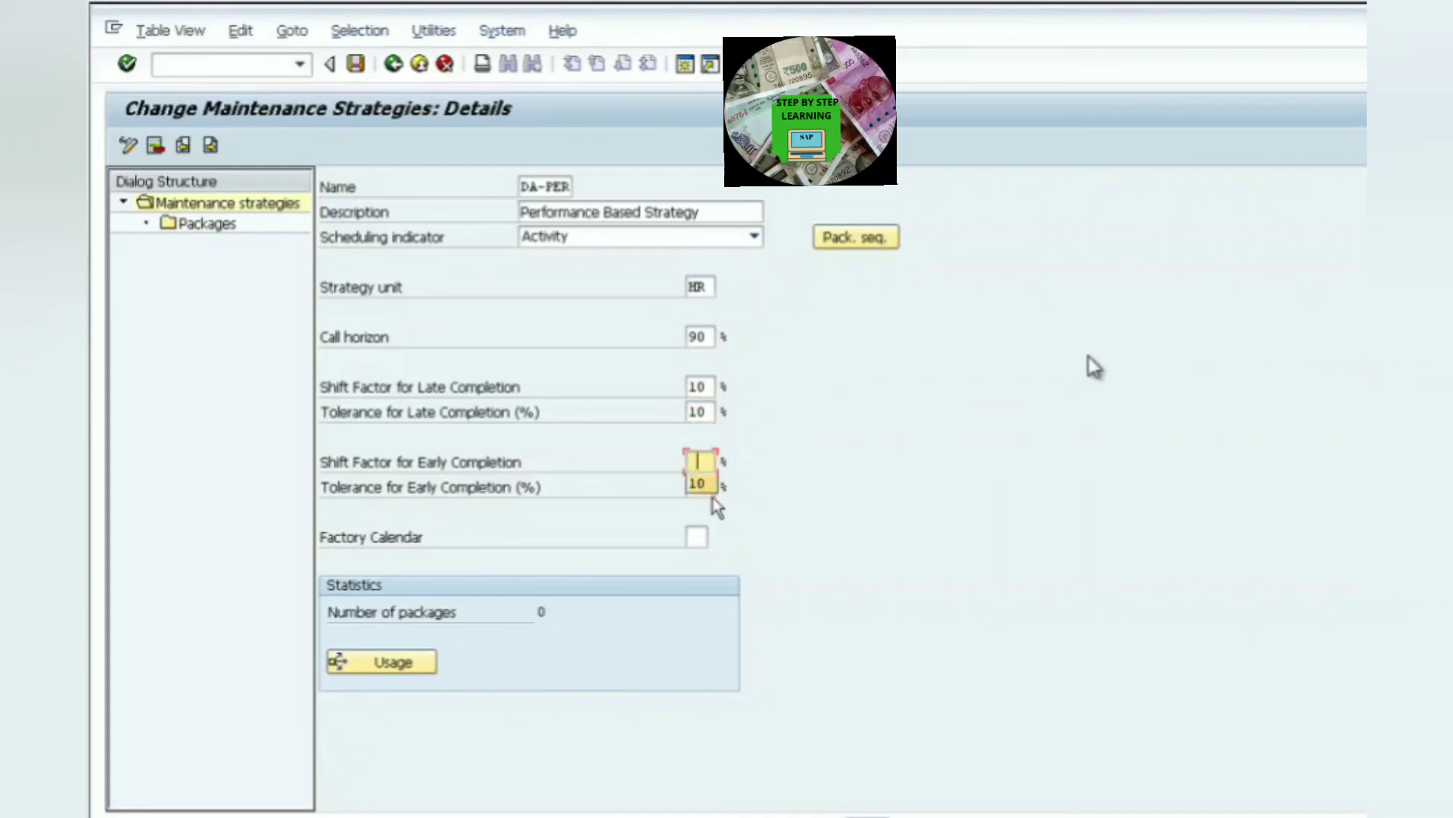
left_click(714, 488)
type("10")
key("Return")
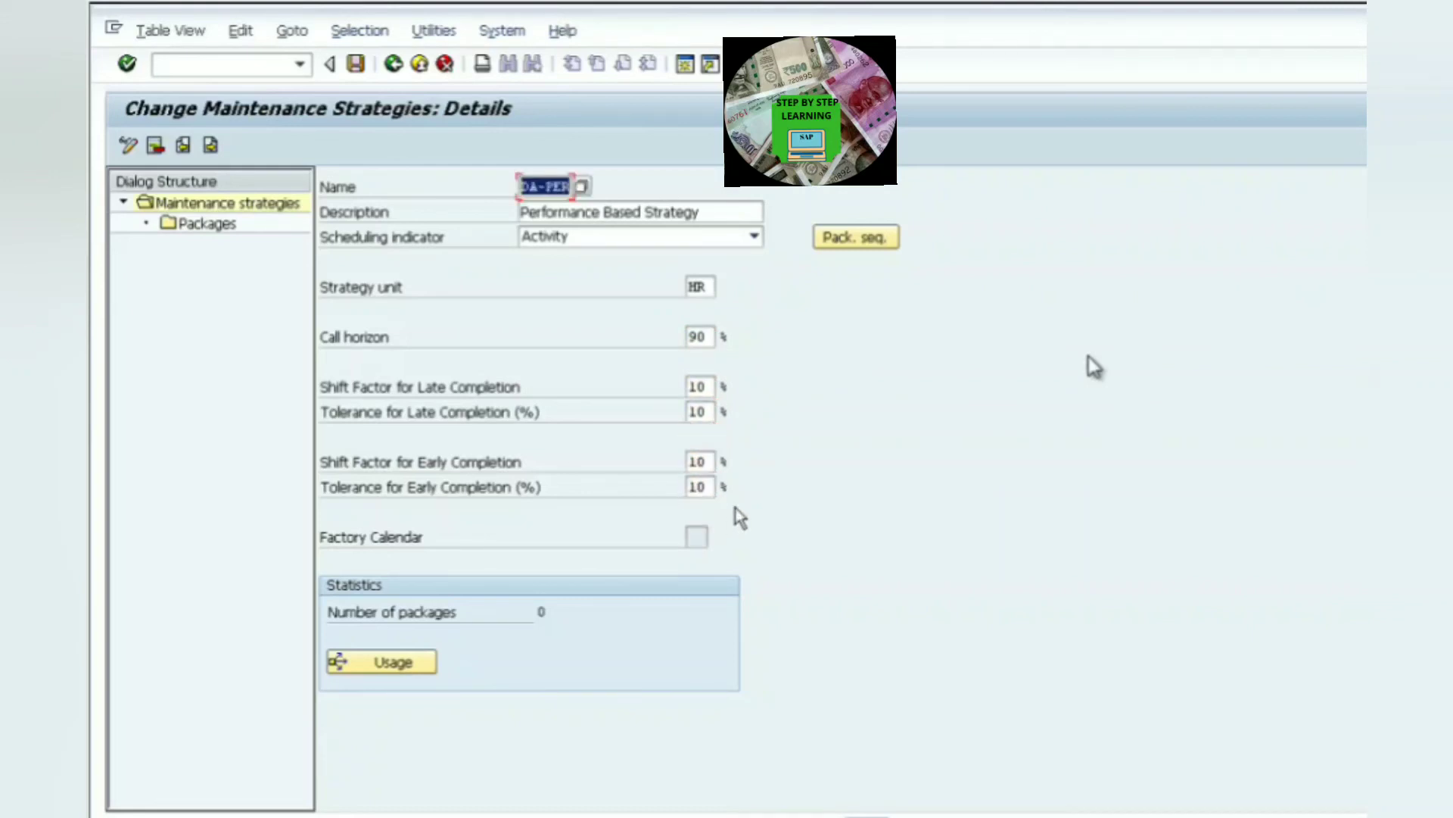
left_click(697, 536)
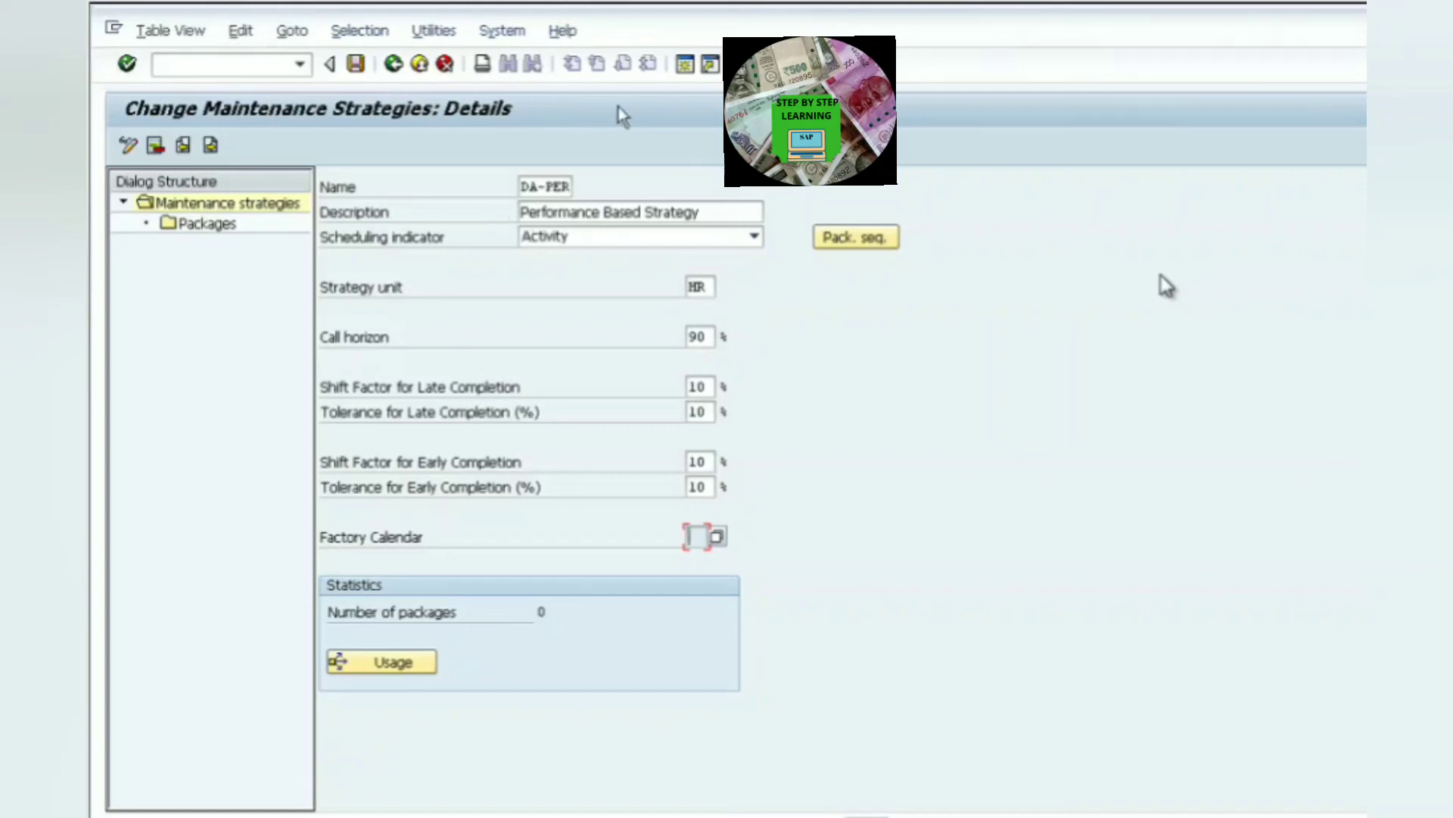
- Open the strategy's packages and add new entries with cycle lengths 500, 1500, 5000, 10000 and 25000 HR
double_click(206, 225)
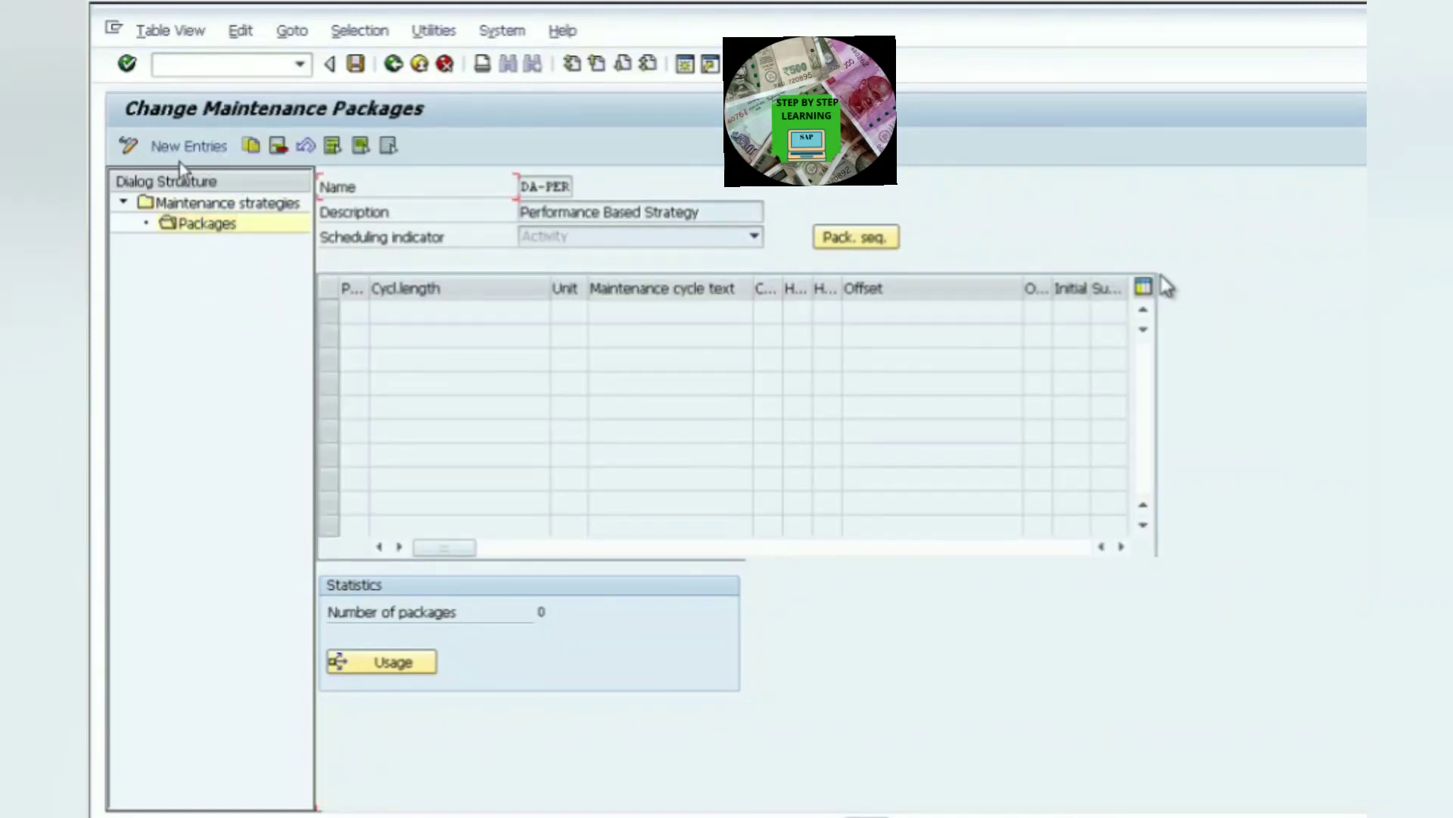
key("F5")
left_click(529, 318)
type("600")
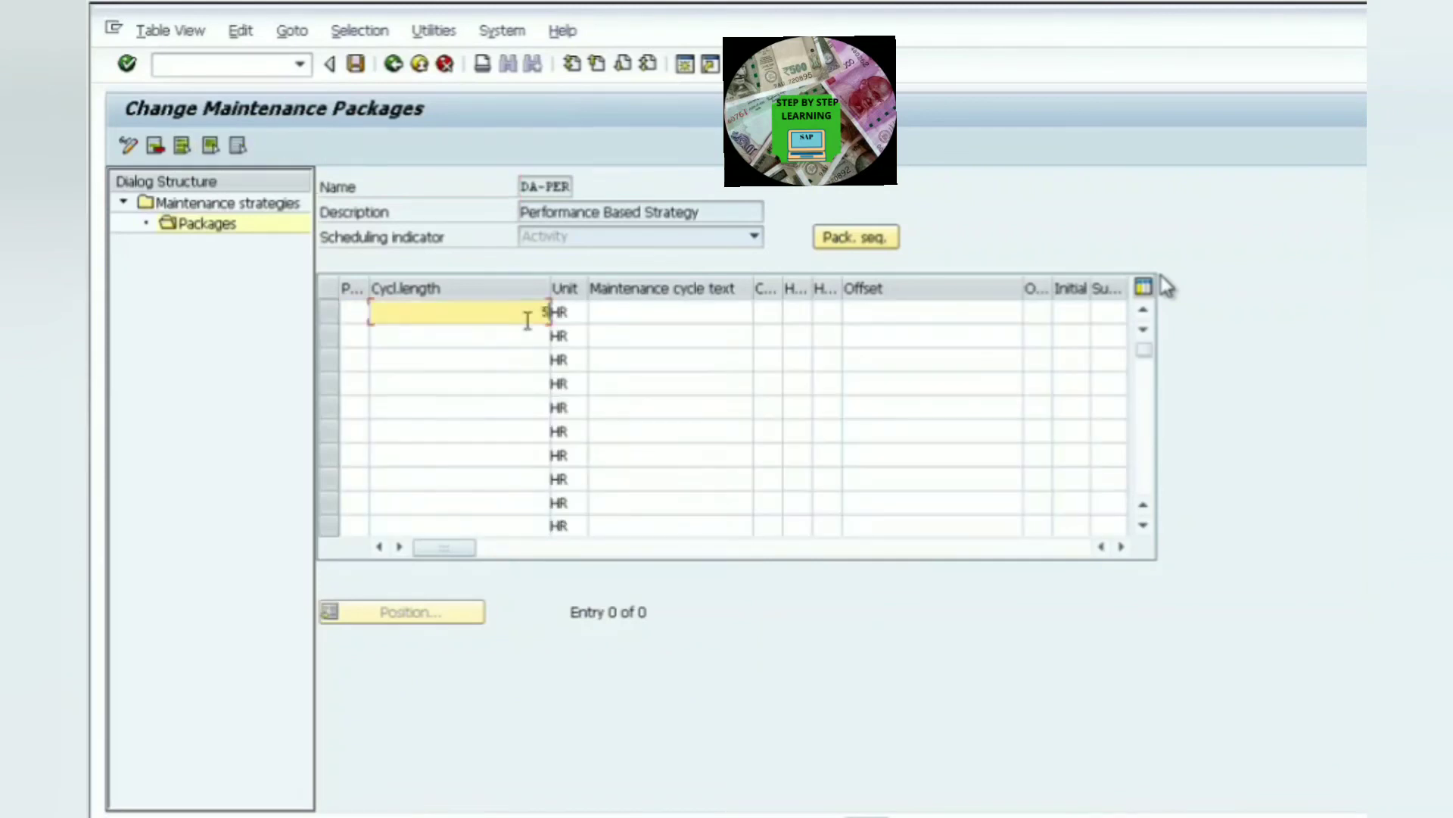
left_click(532, 345)
type("1")
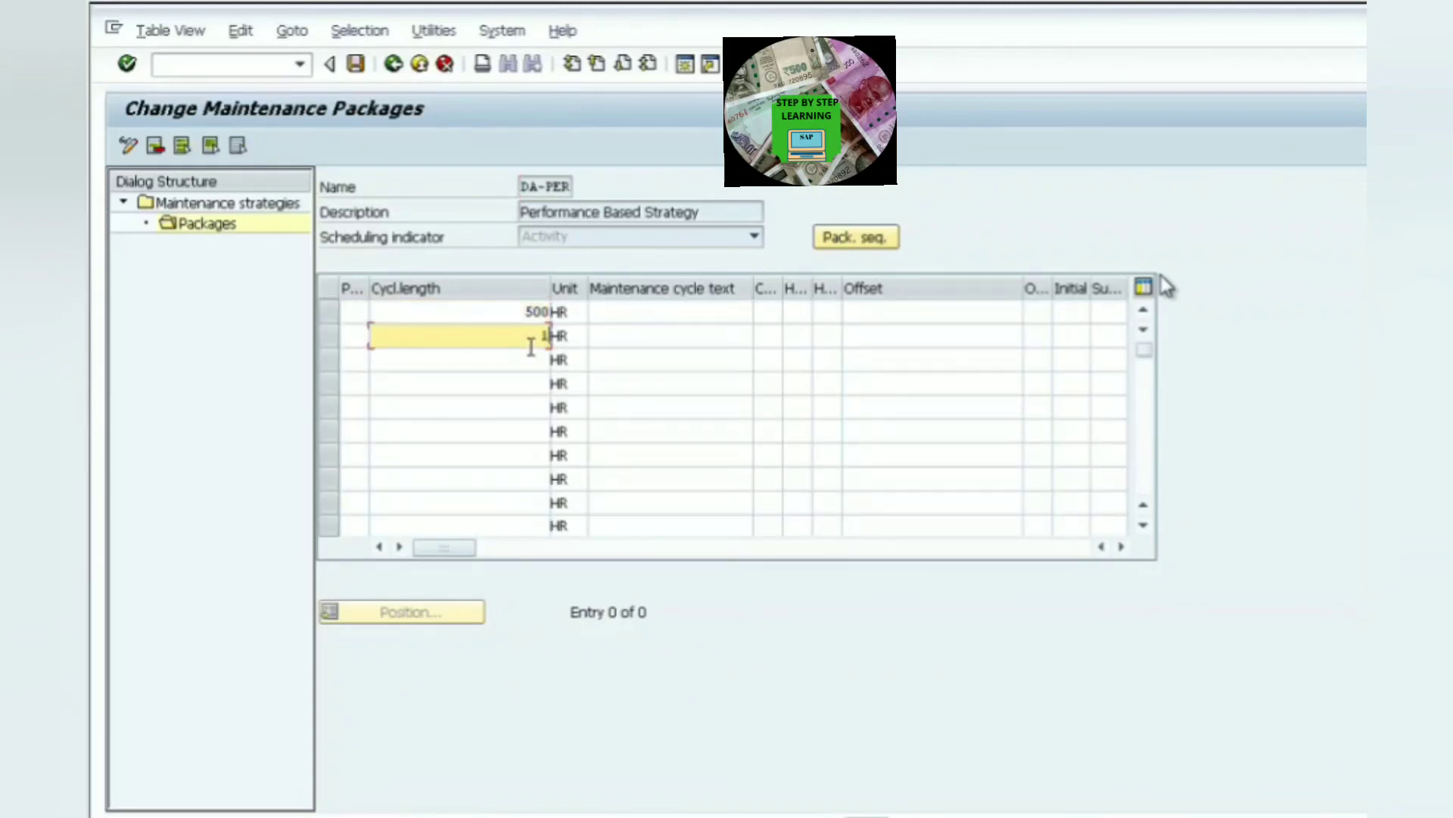
type("500")
left_click(535, 365)
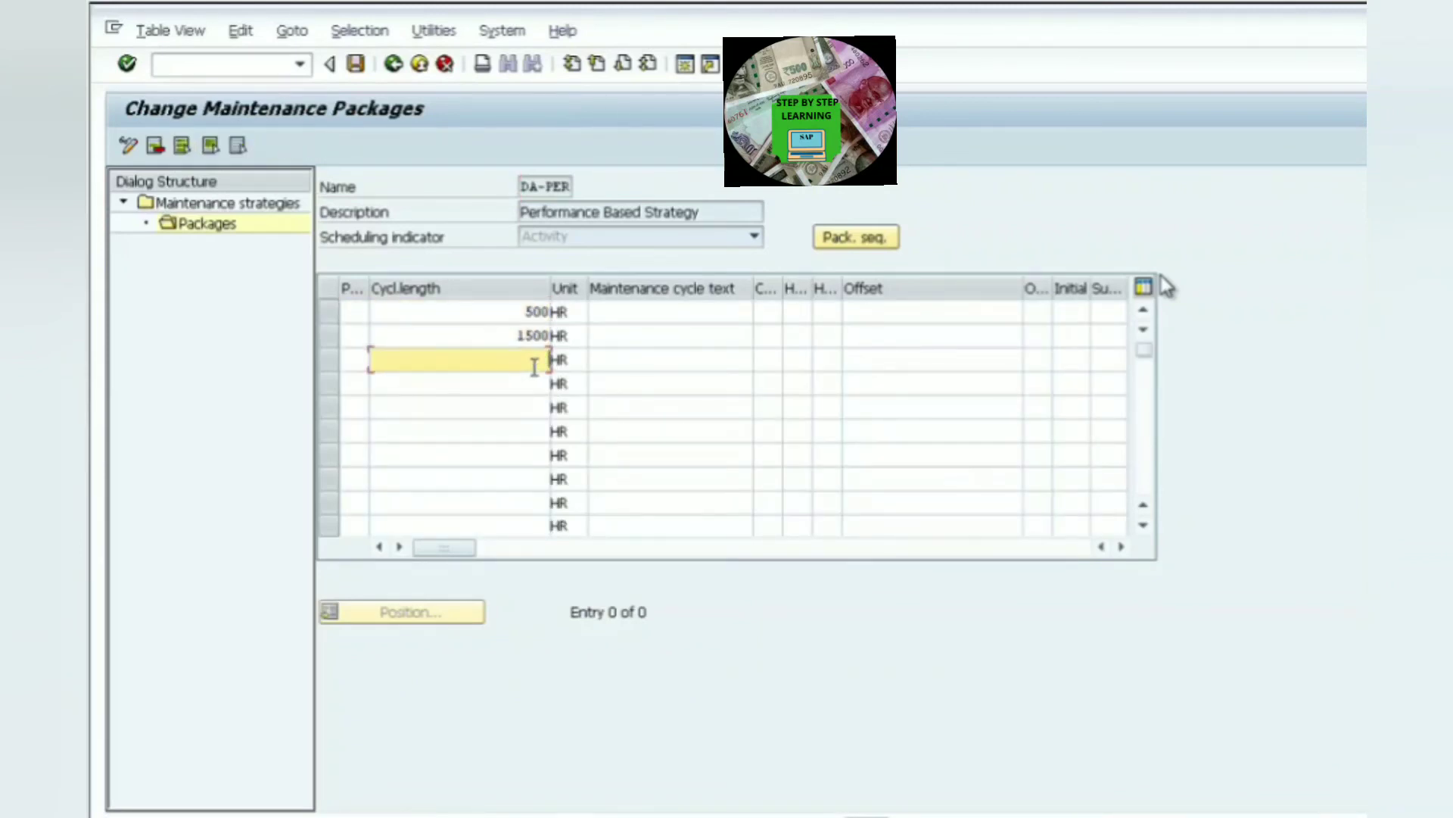
type("5000")
left_click(511, 391)
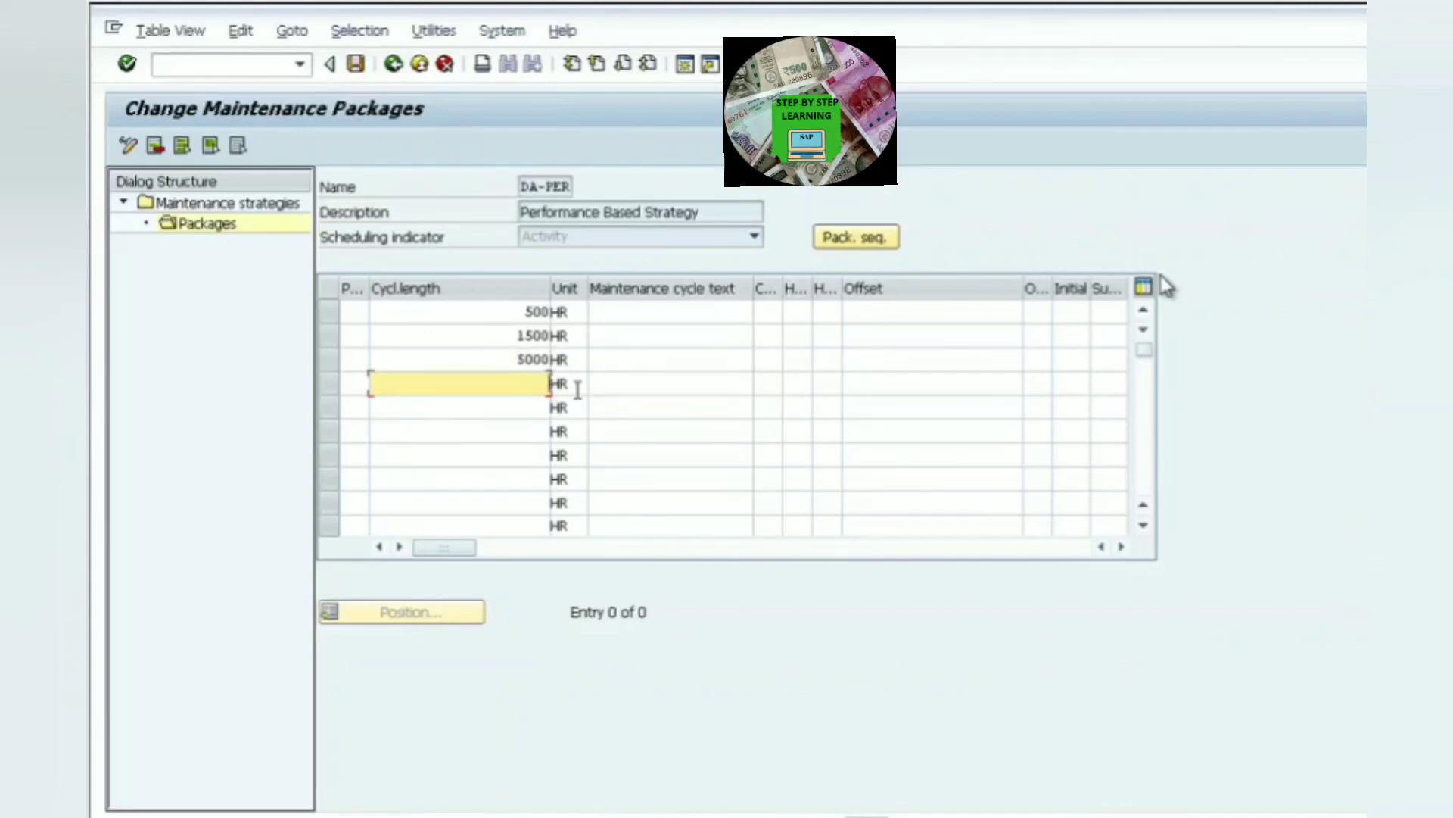
type("10000")
left_click(541, 415)
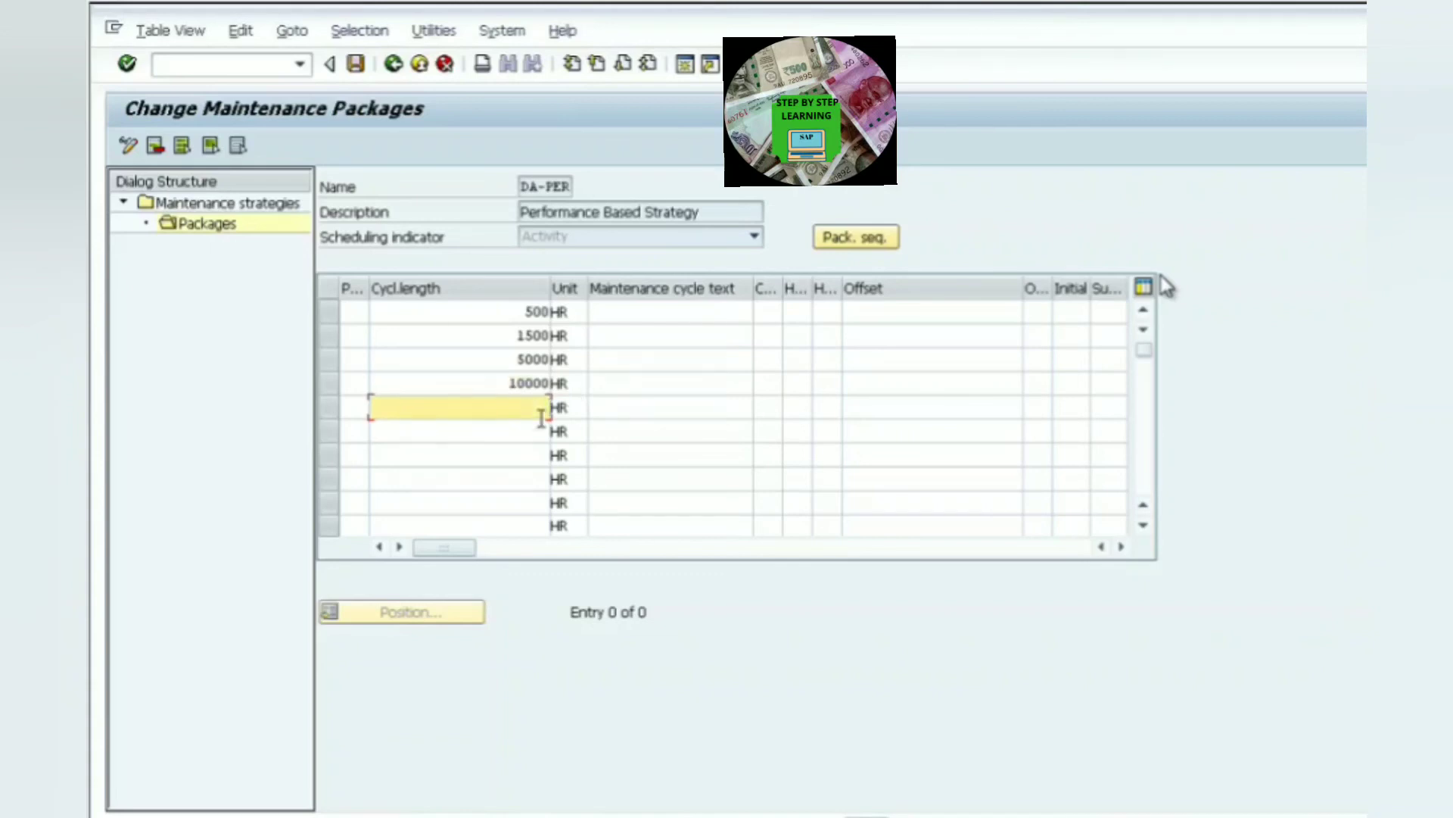
type("25000")
- Number the five packages 10, 20, 30, 40 and 50
left_click(356, 313)
type("10")
left_click(362, 333)
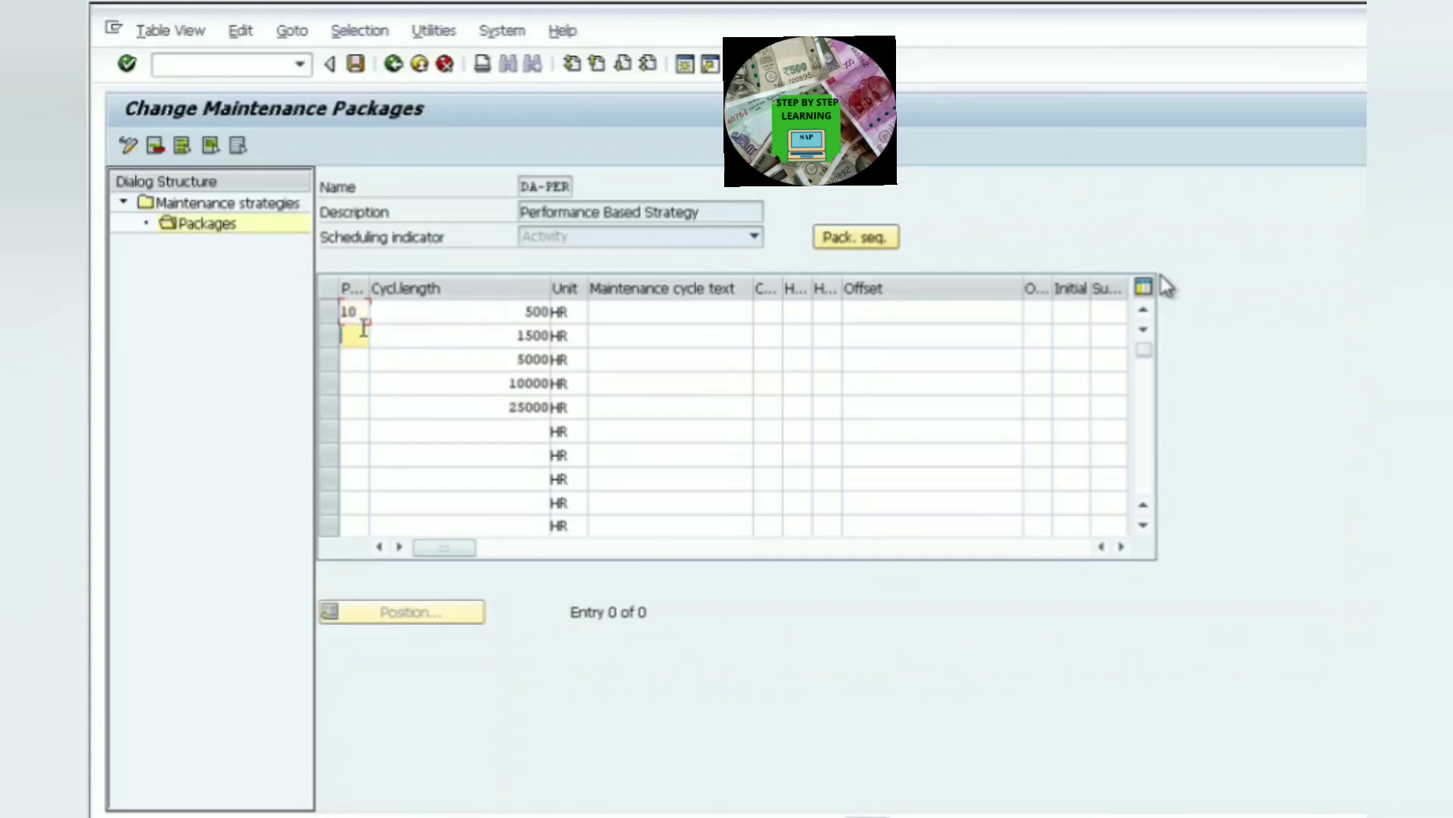
type("20")
key("Down")
type("30")
key("Down")
type("40")
key("Down")
type("50")
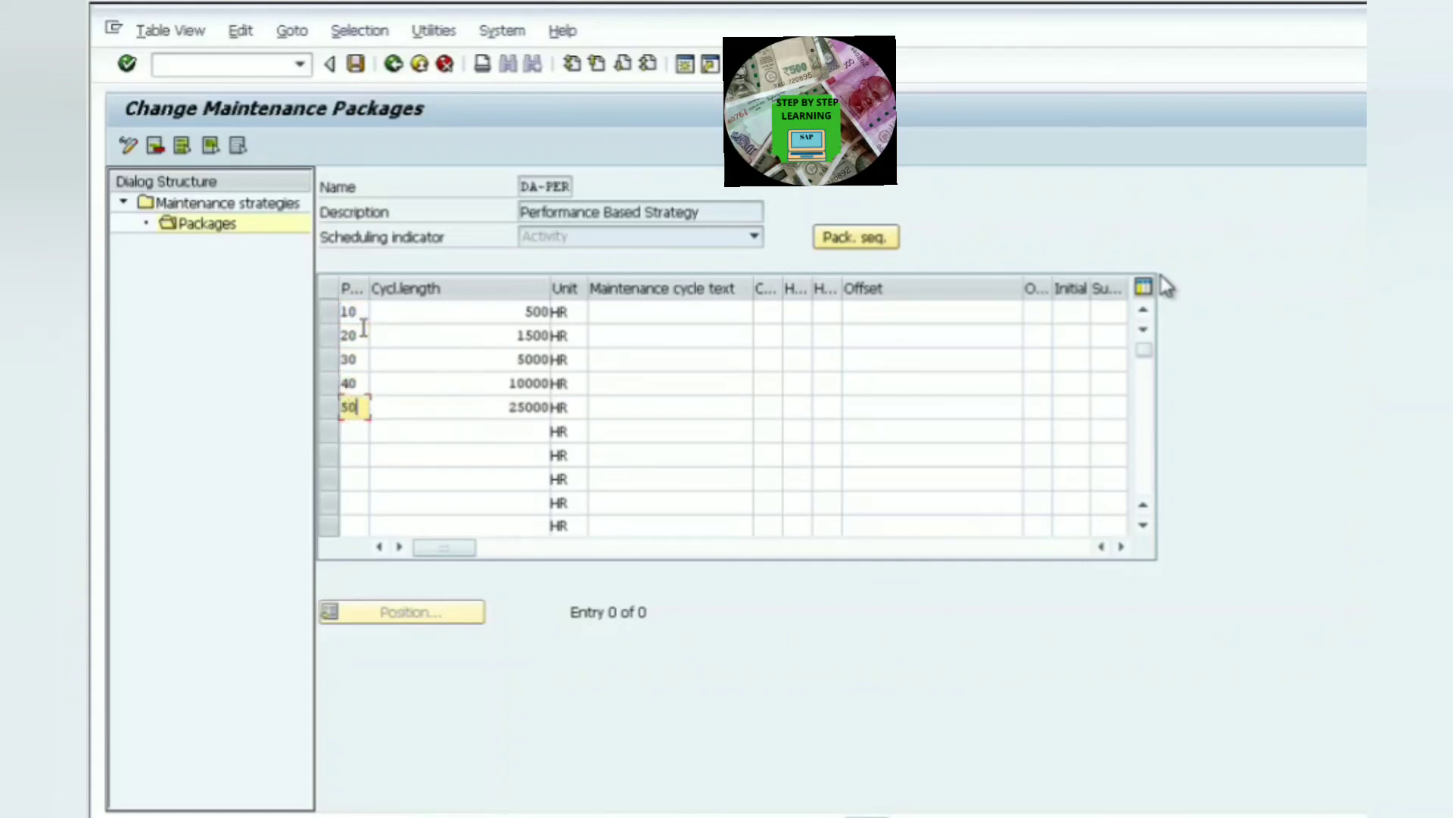
- Enter the cycle texts 500 Hours, 1500Hours, 5000 Hours, 10000 Hours and 25000 Hours for the packages
left_click(632, 322)
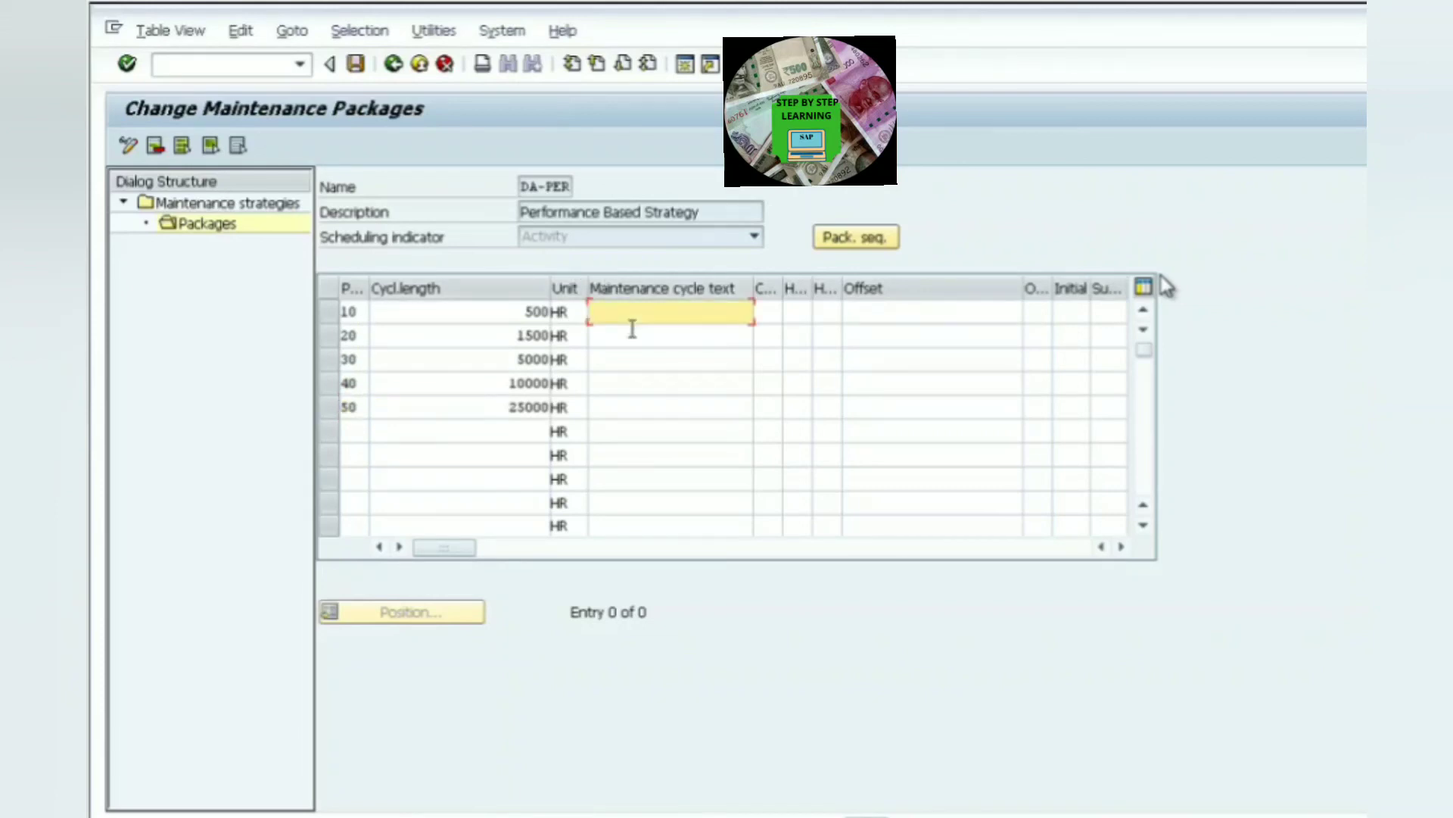
type("5")
left_click(632, 329)
left_click(619, 345)
type("15")
left_click(622, 361)
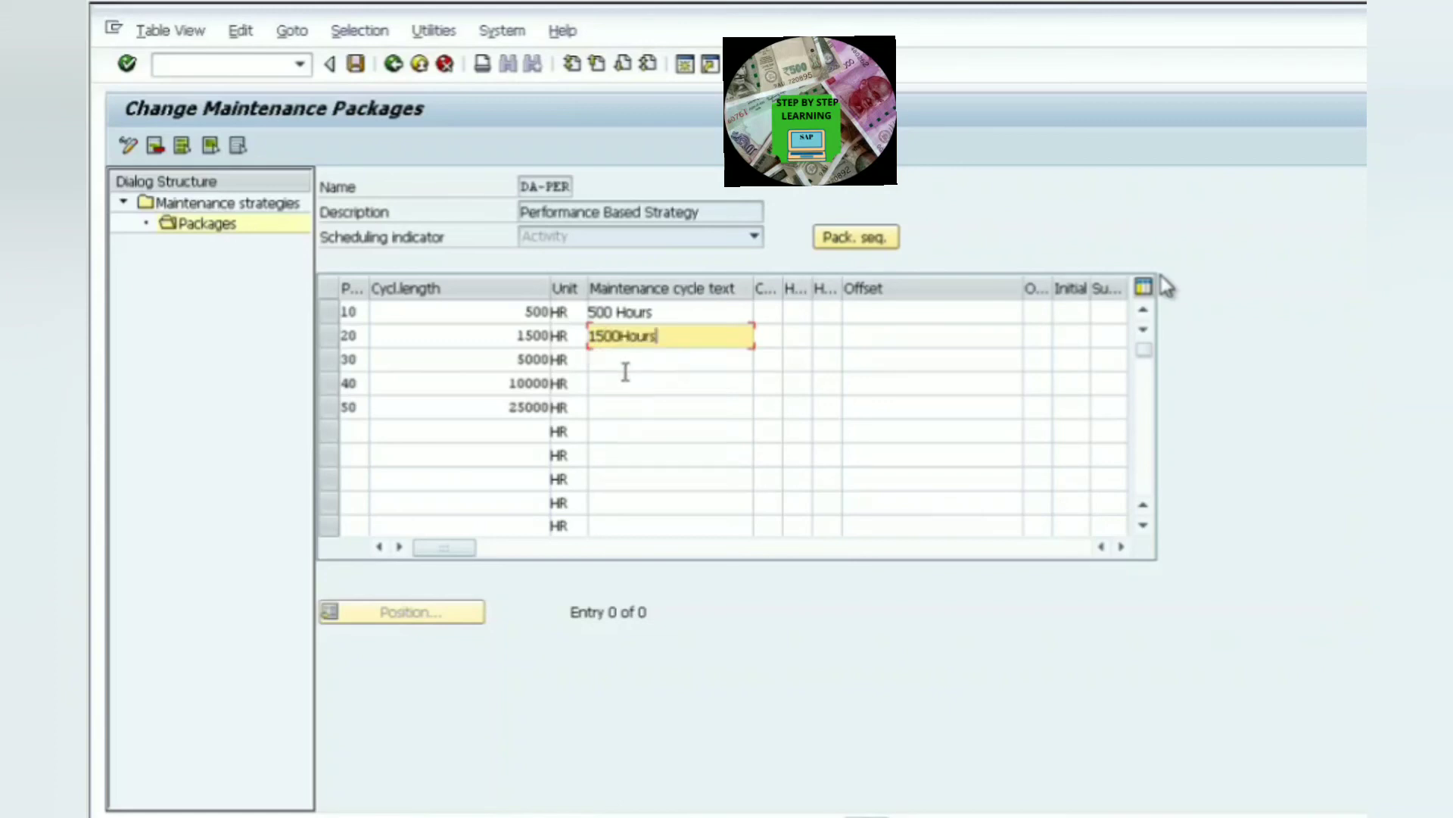
left_click(621, 370)
type("5")
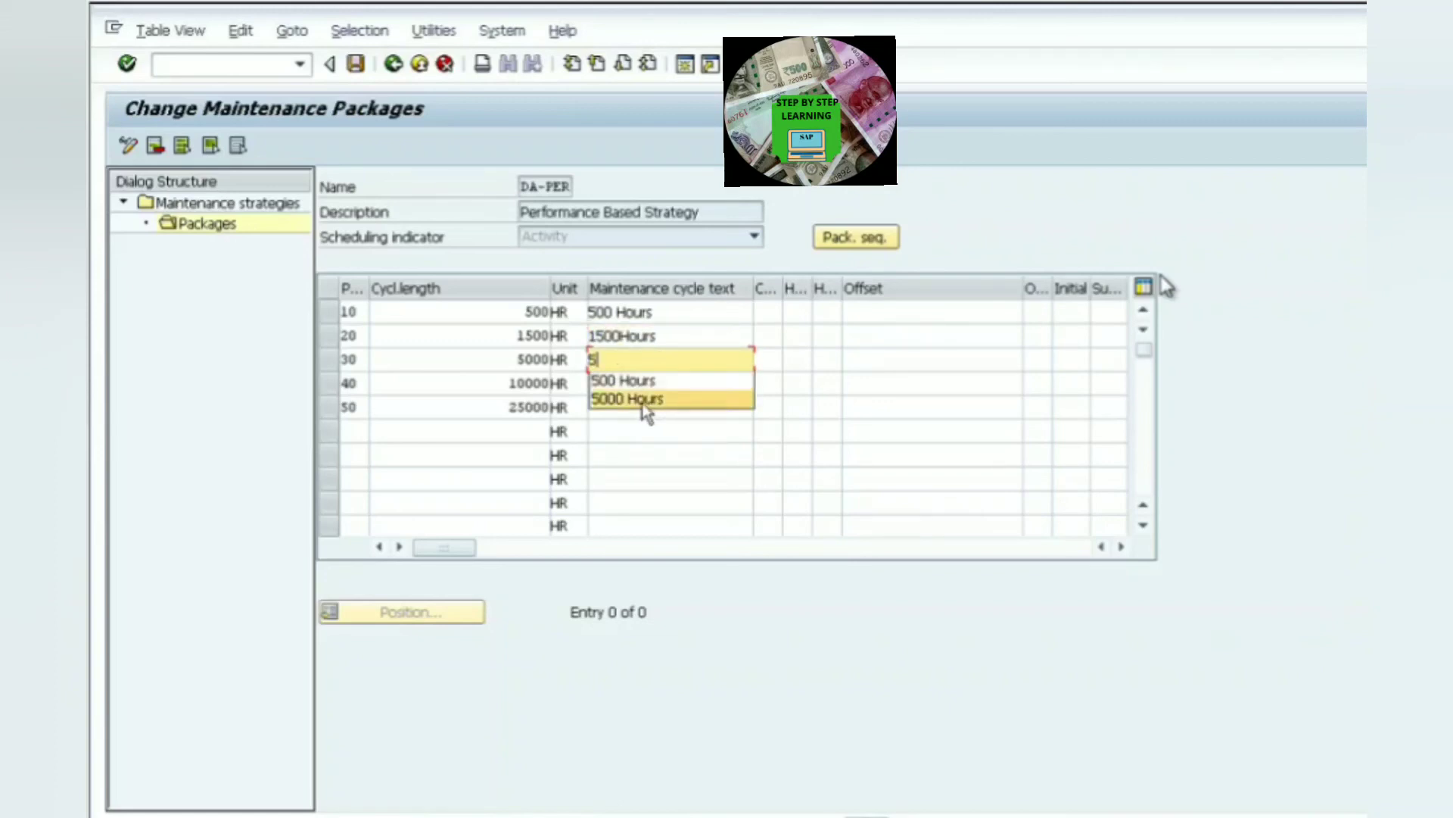
left_click(643, 399)
left_click(618, 388)
type("10")
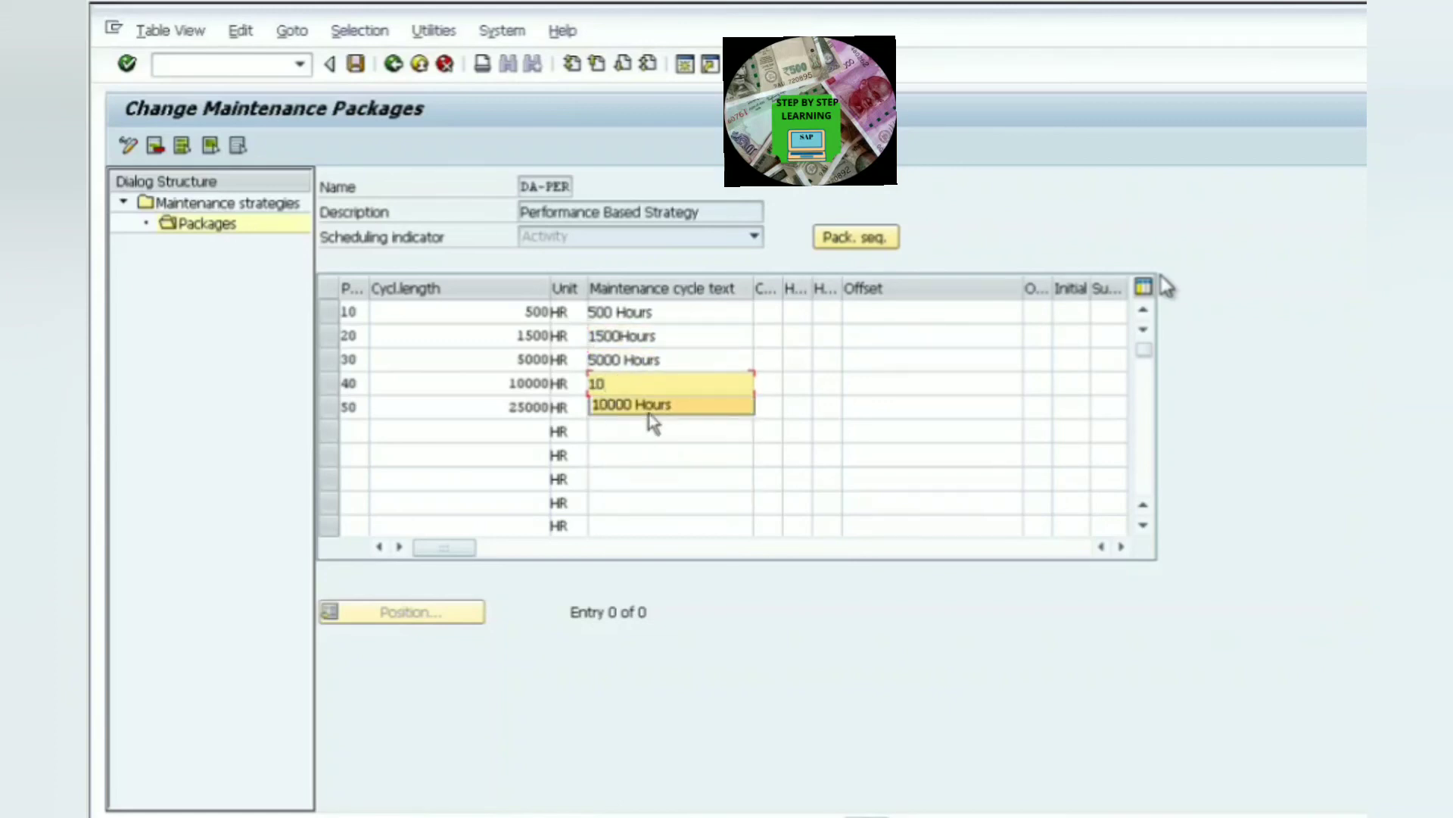
left_click(648, 413)
left_click(611, 411)
type("25")
left_click(672, 430)
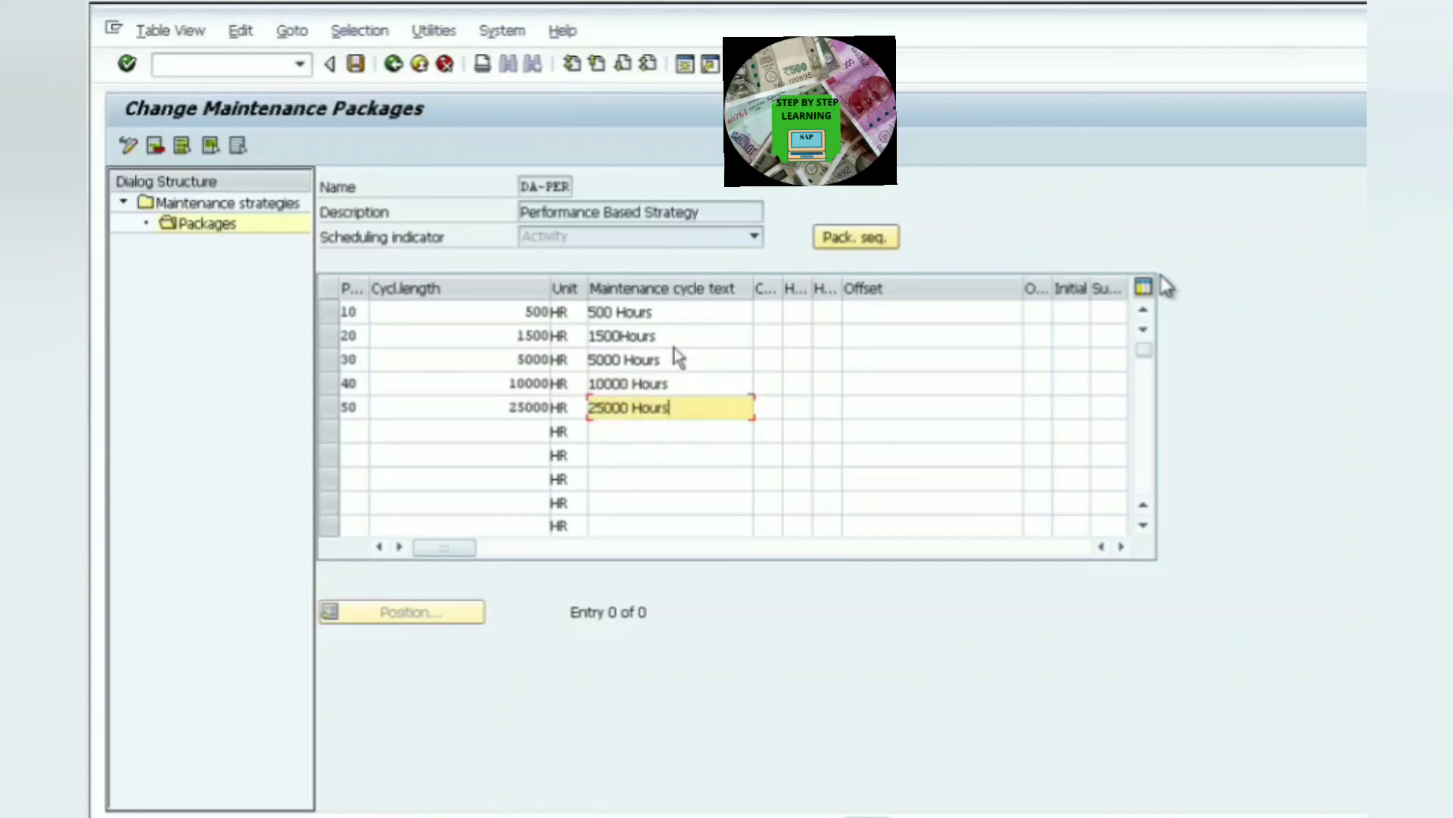
- Give the packages the cycle short texts A, B, C, D and E
left_click(773, 318)
type("A")
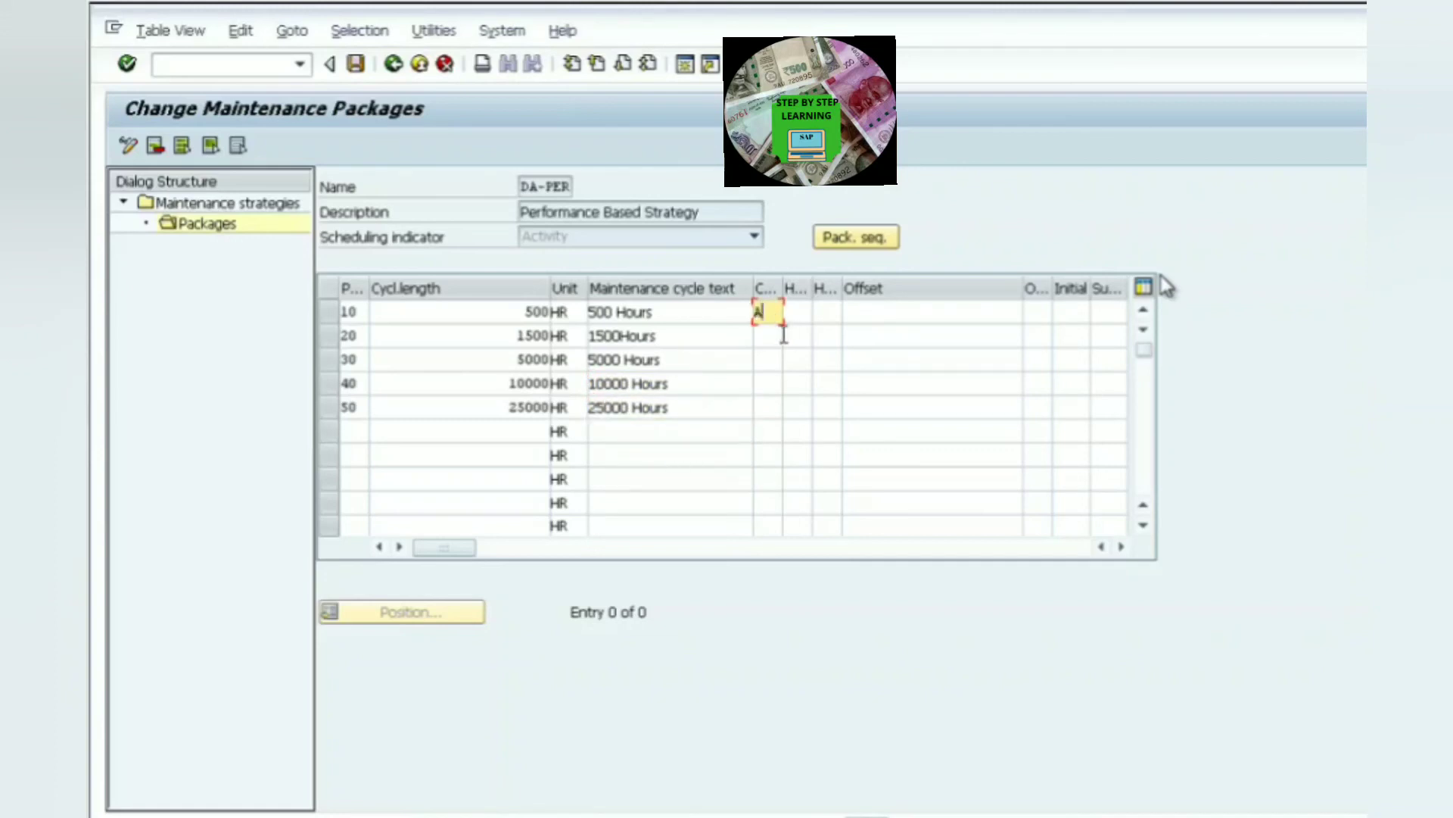
left_click(780, 339)
type("B")
left_click(776, 362)
type("C")
left_click(777, 392)
type("D")
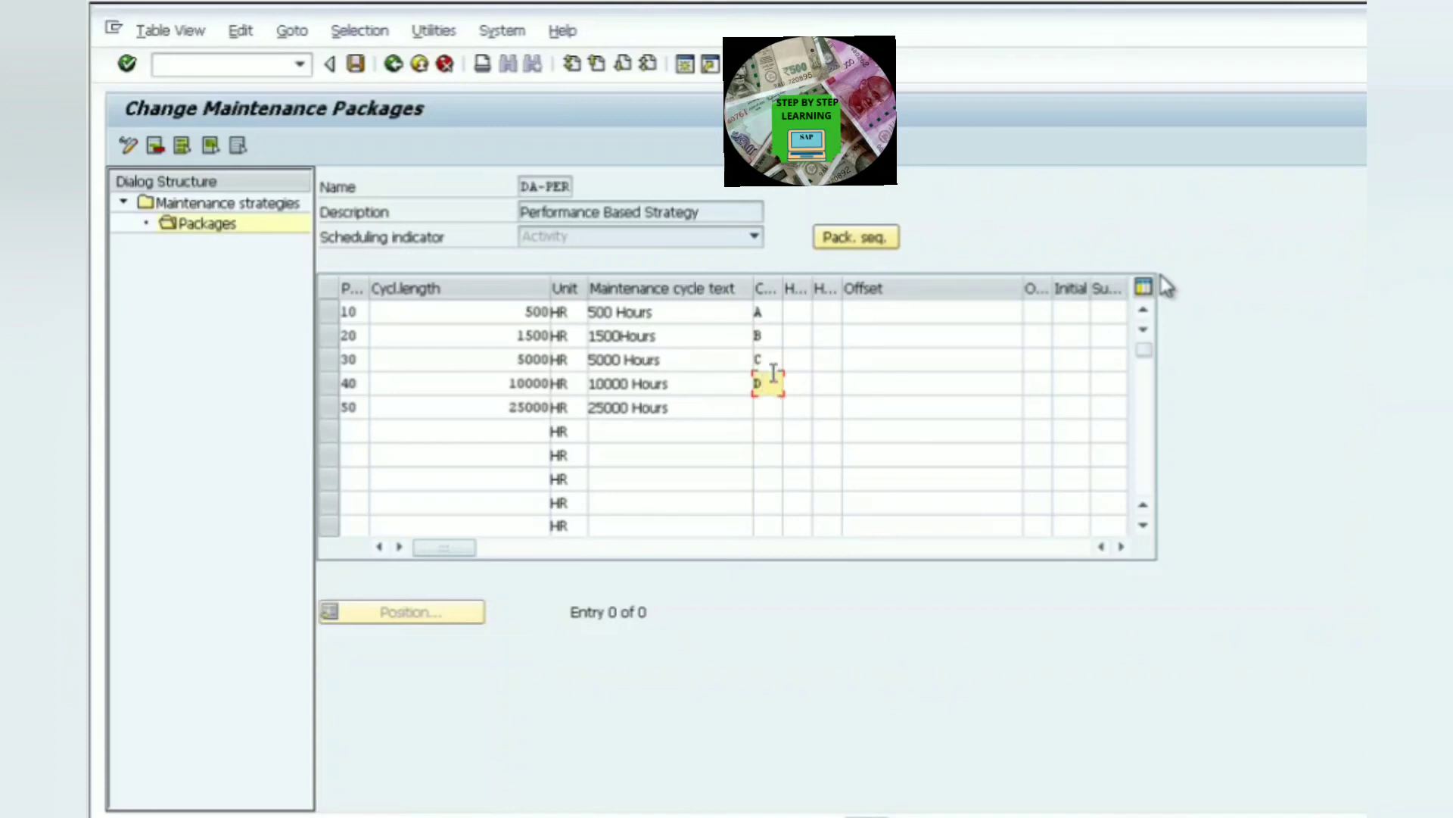
left_click(772, 411)
type("E")
left_click(674, 339)
left_click(677, 364)
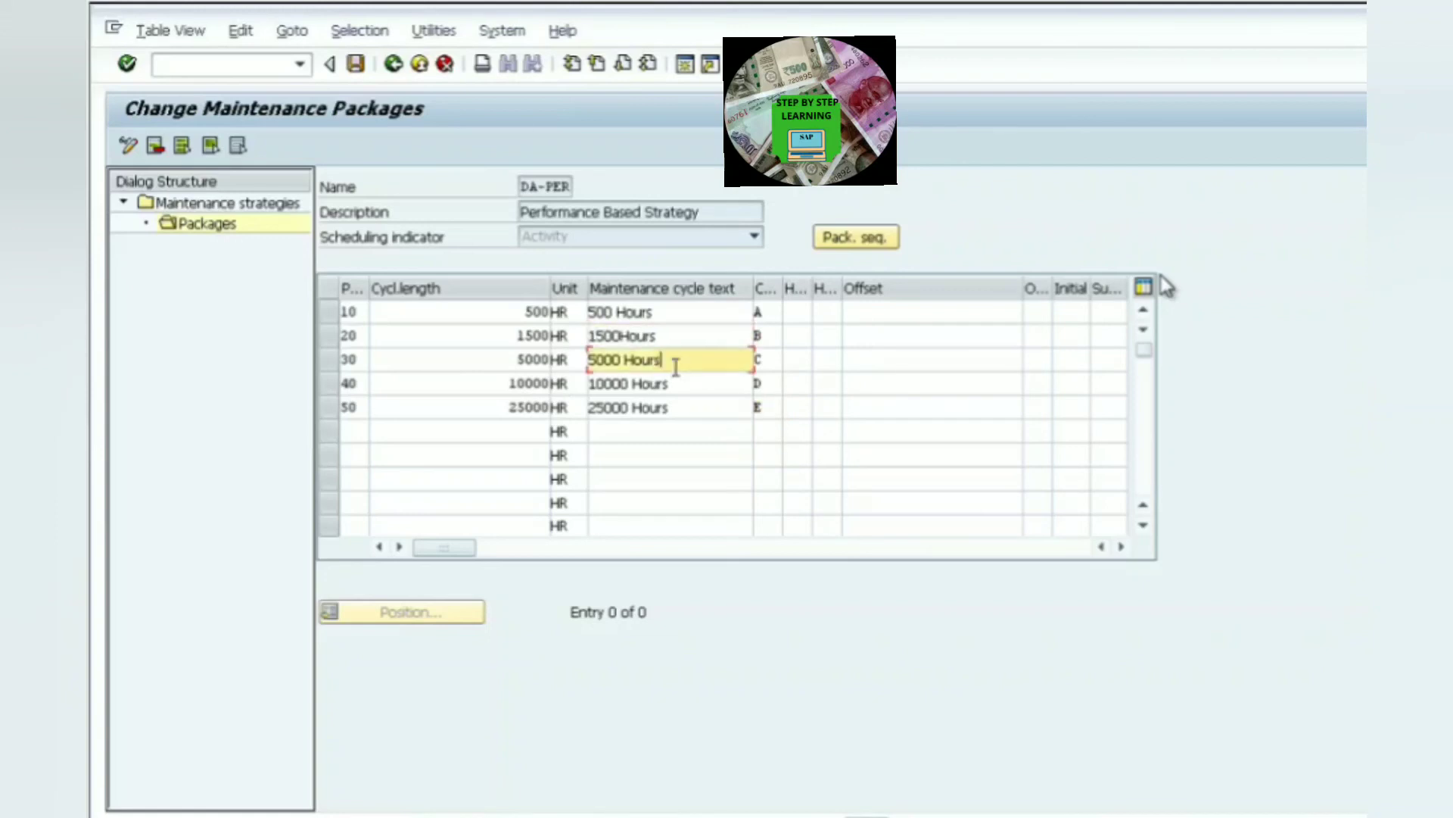
left_click(673, 395)
left_click(673, 413)
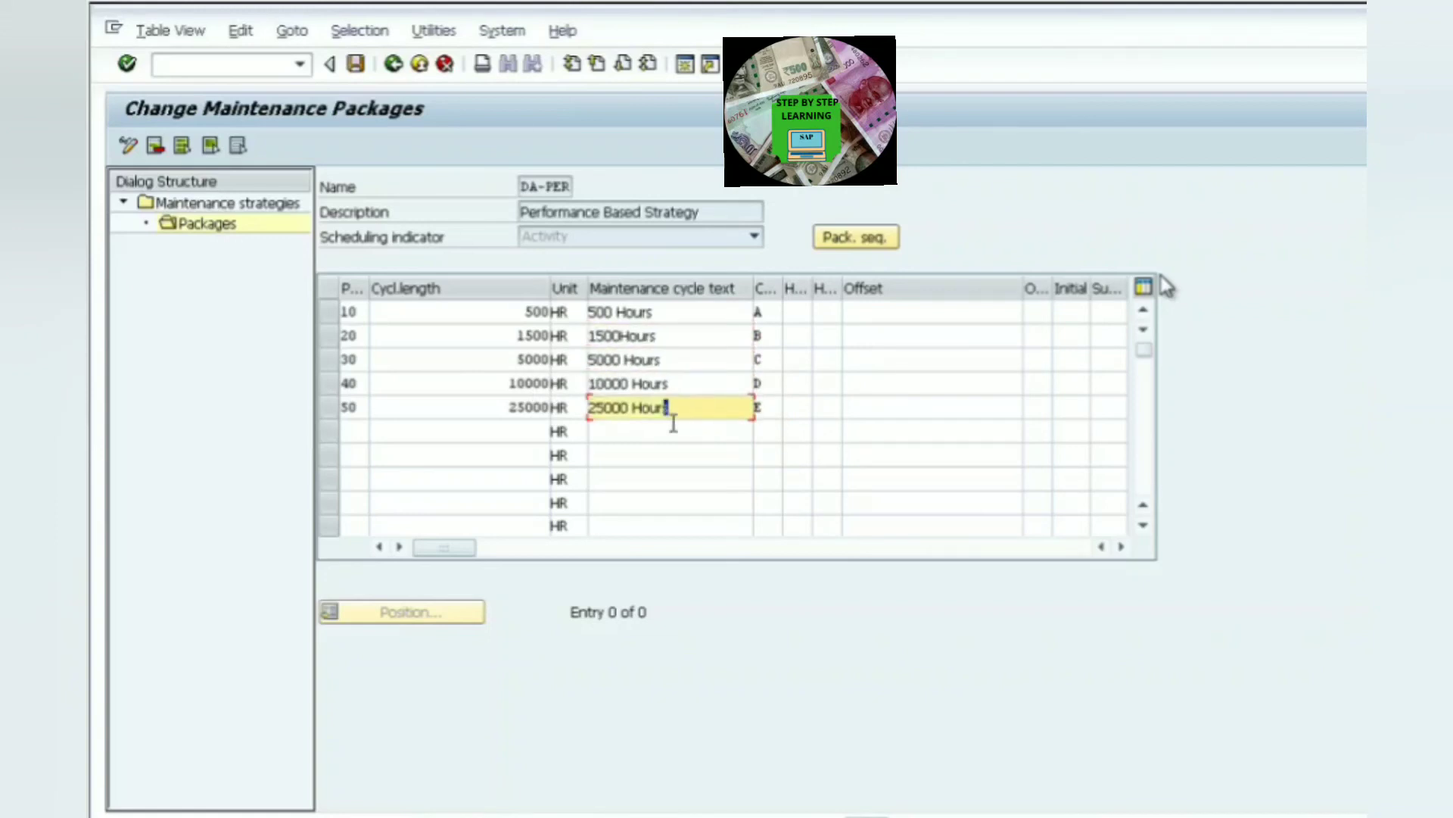
- Set the hierarchies of packages 10 to 50 to 1, 2, 3, 4 and 5
left_click(815, 324)
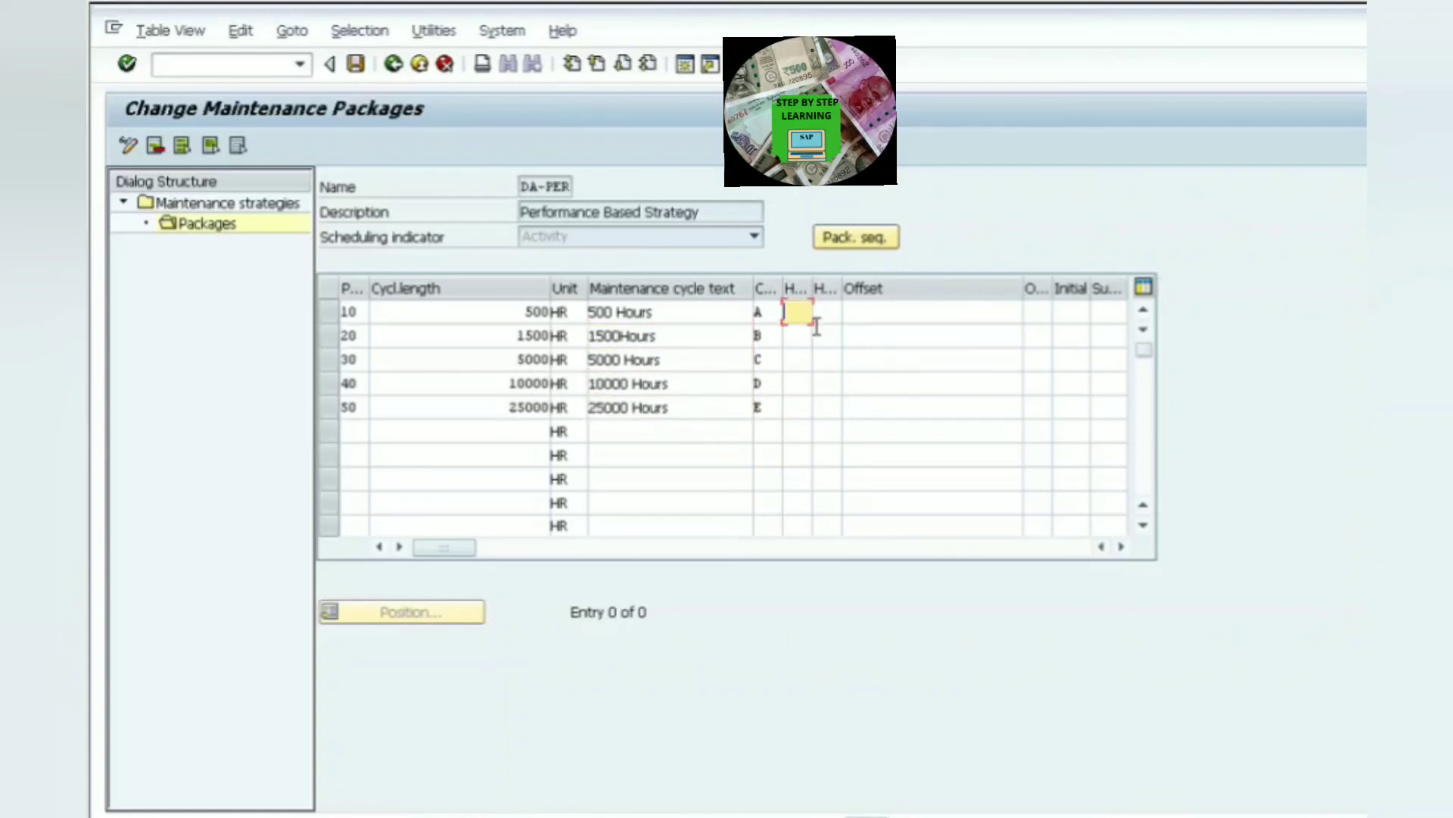
left_click(816, 326)
left_click(809, 316)
type("1")
key("Down")
type("2")
key("Down")
type("3")
key("Down")
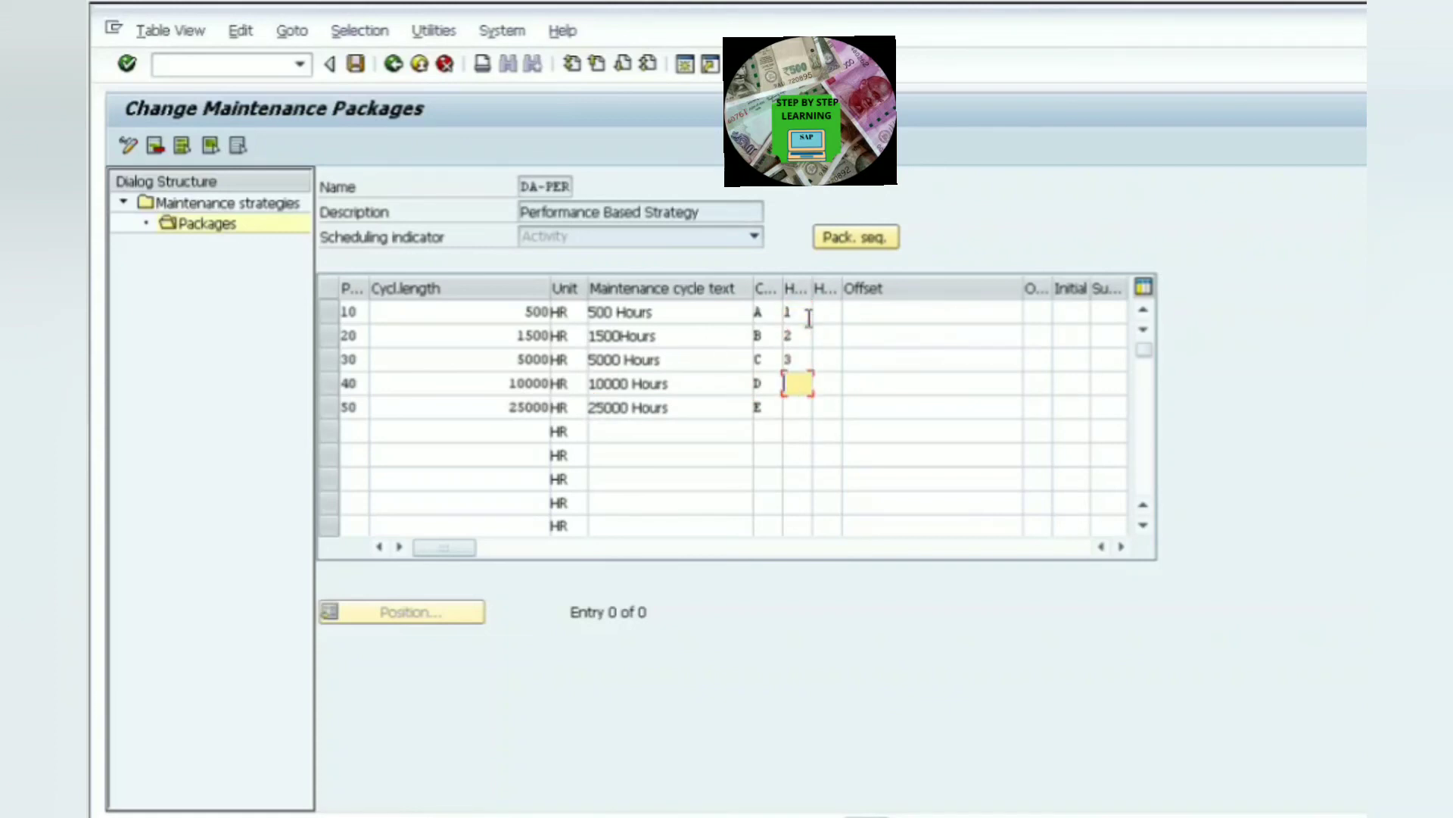
type("4")
key("Down")
type("5")
- Enter the hierarchy short texts H1 to H5 for the packages and save the strategy
left_click(818, 313)
type("H1")
left_click(833, 345)
type("H2")
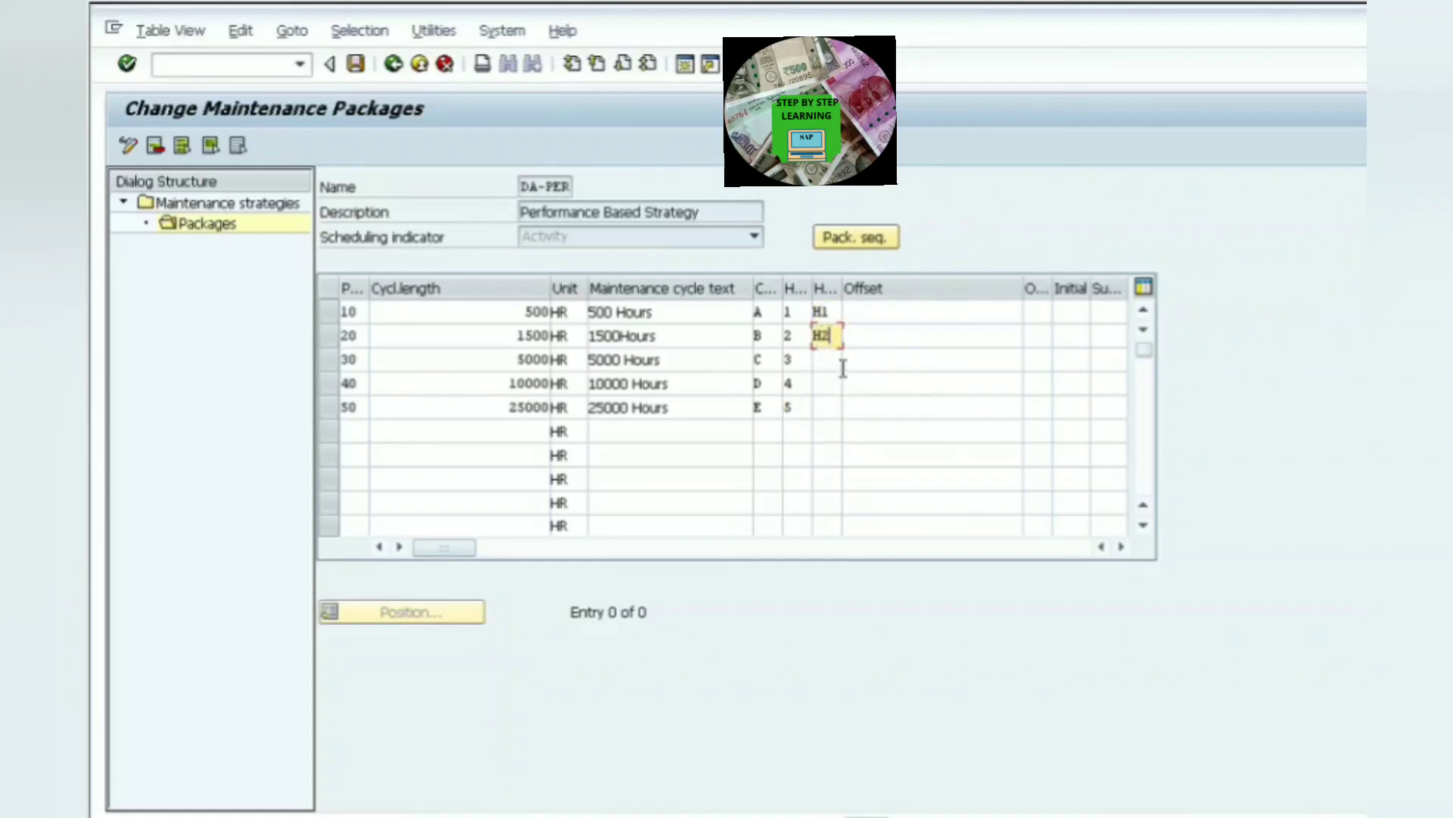
left_click(842, 363)
type("H3")
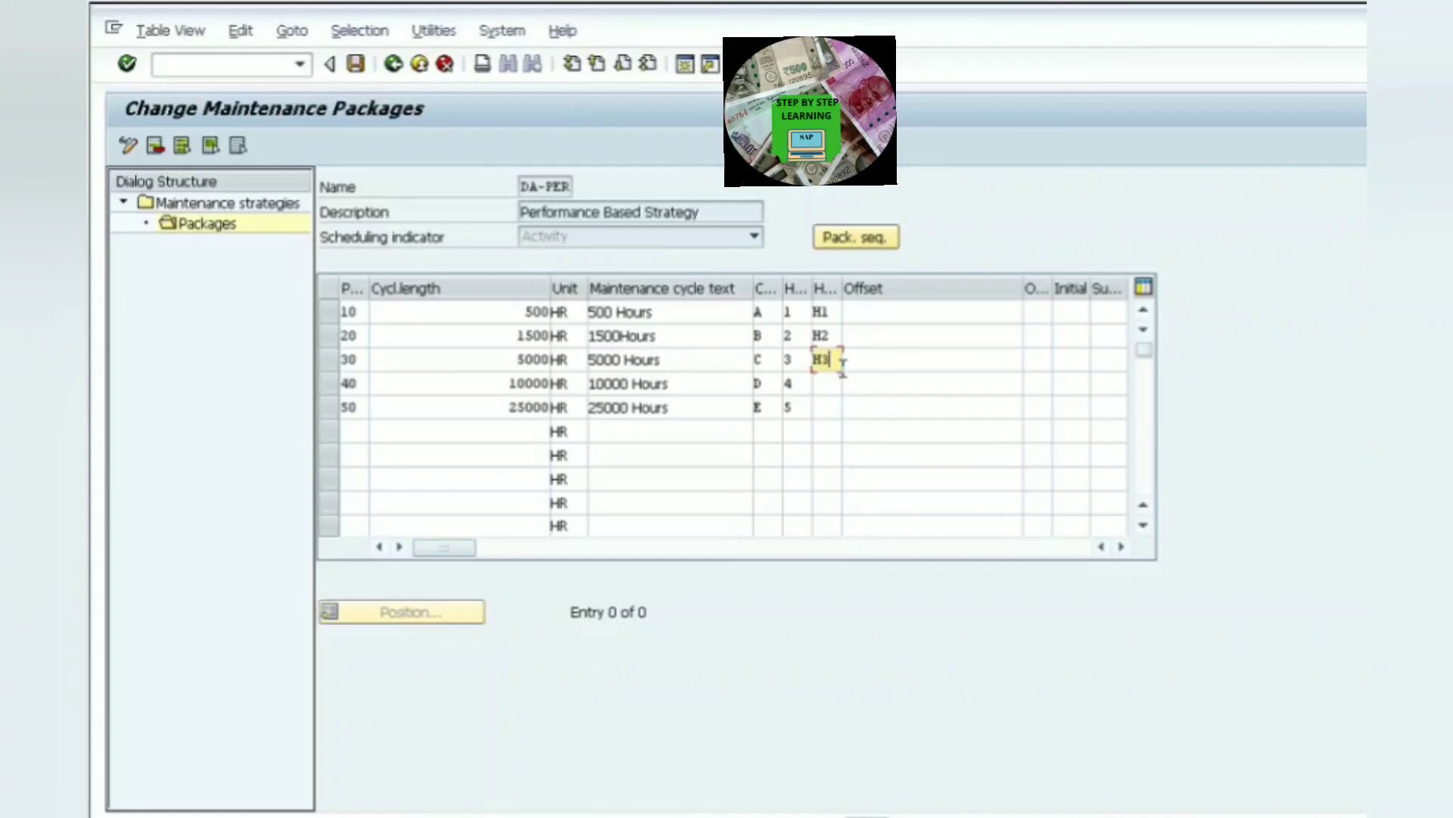
left_click(848, 388)
type("H3")
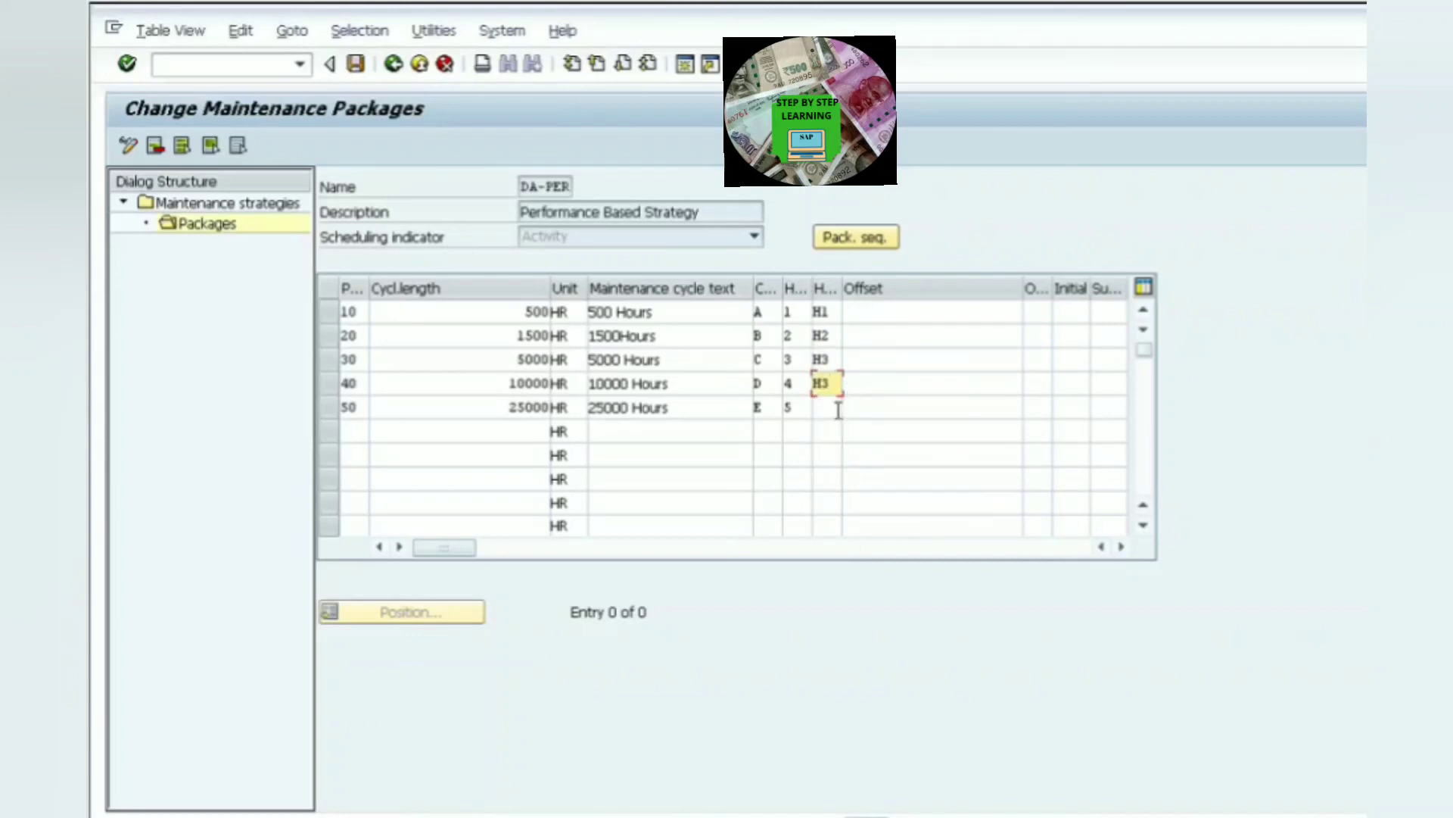
key("BackSpace")
type("4")
left_click(829, 407)
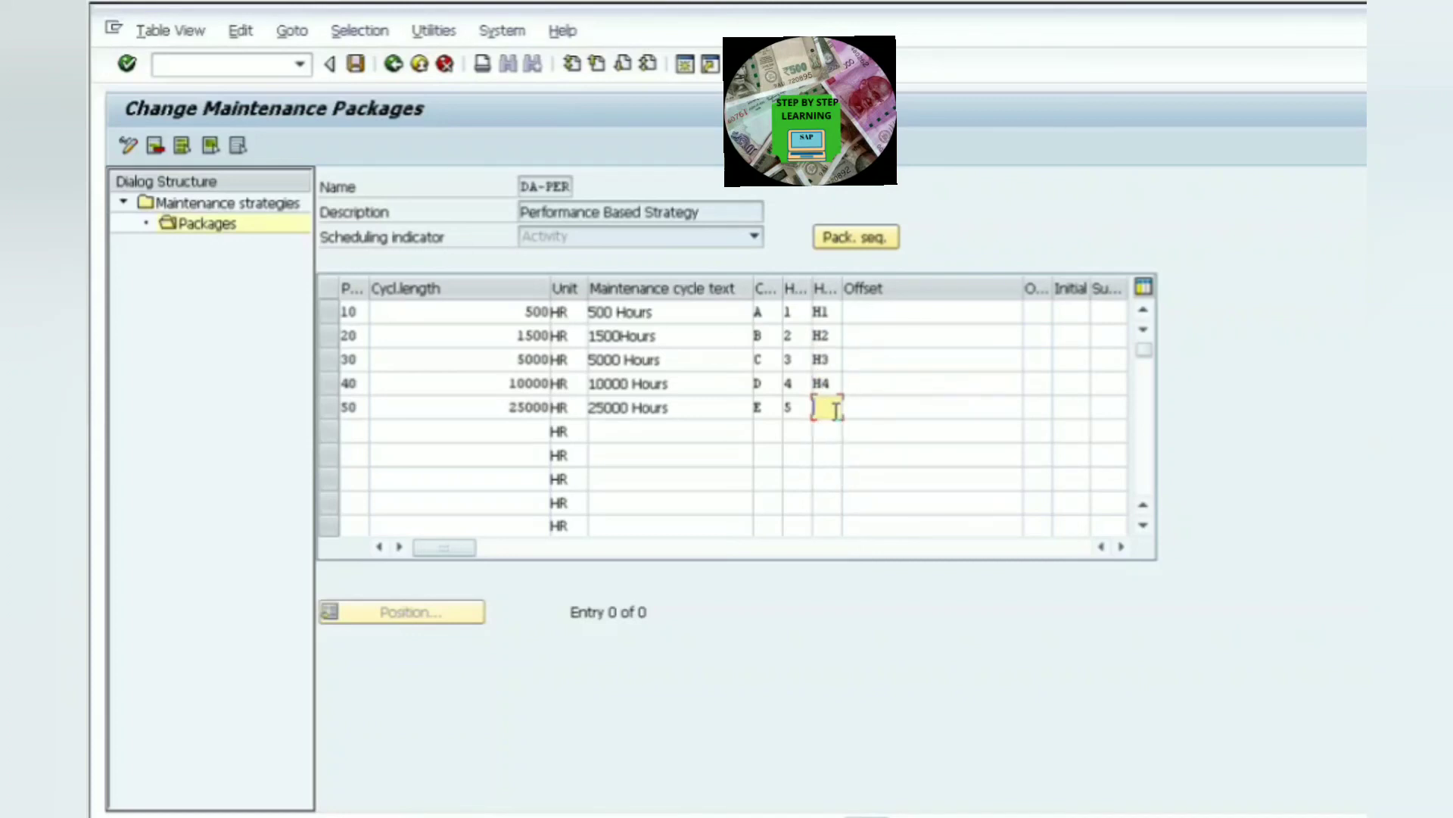
type("H5")
key("Return")
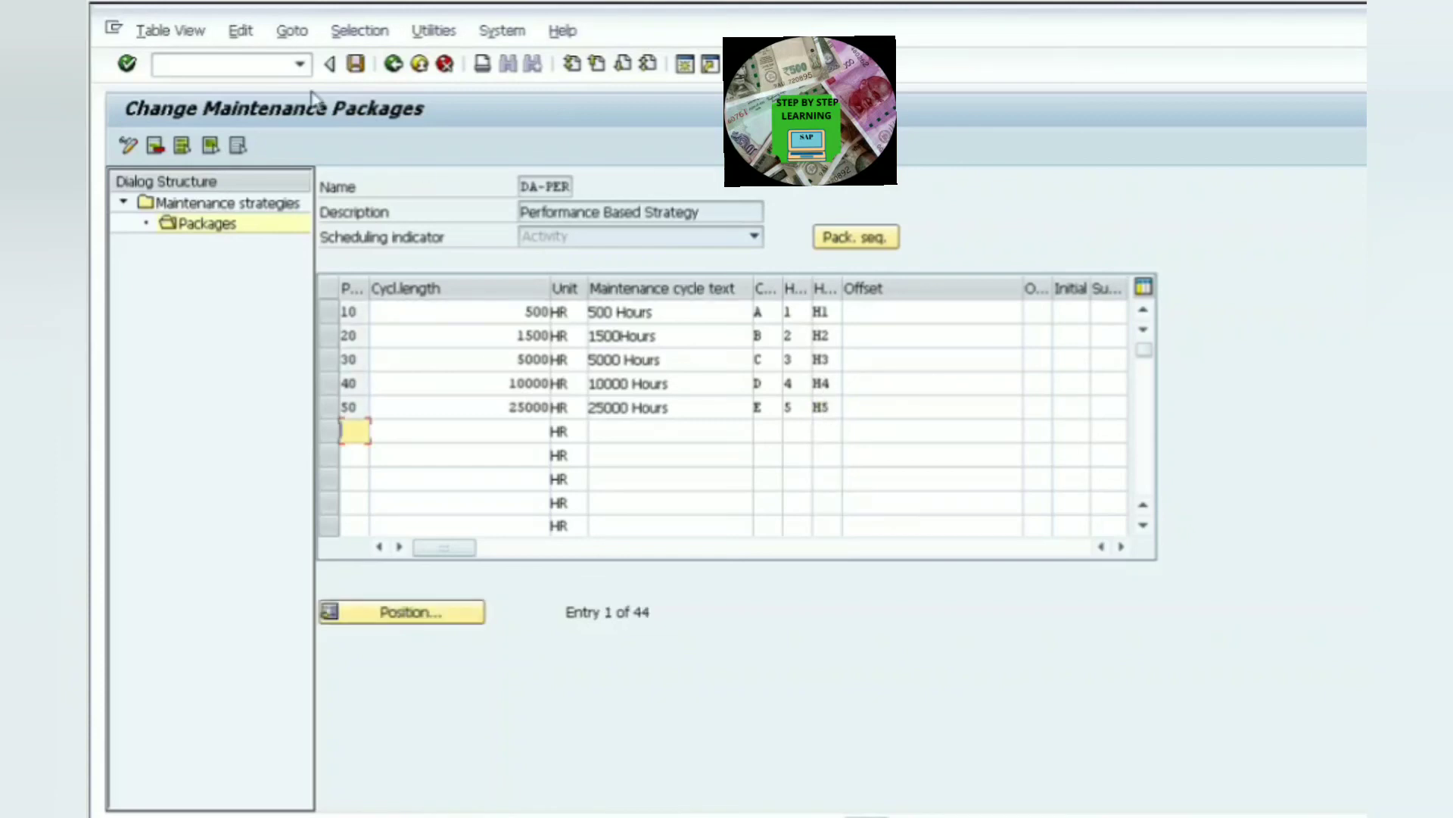
left_click(356, 65)
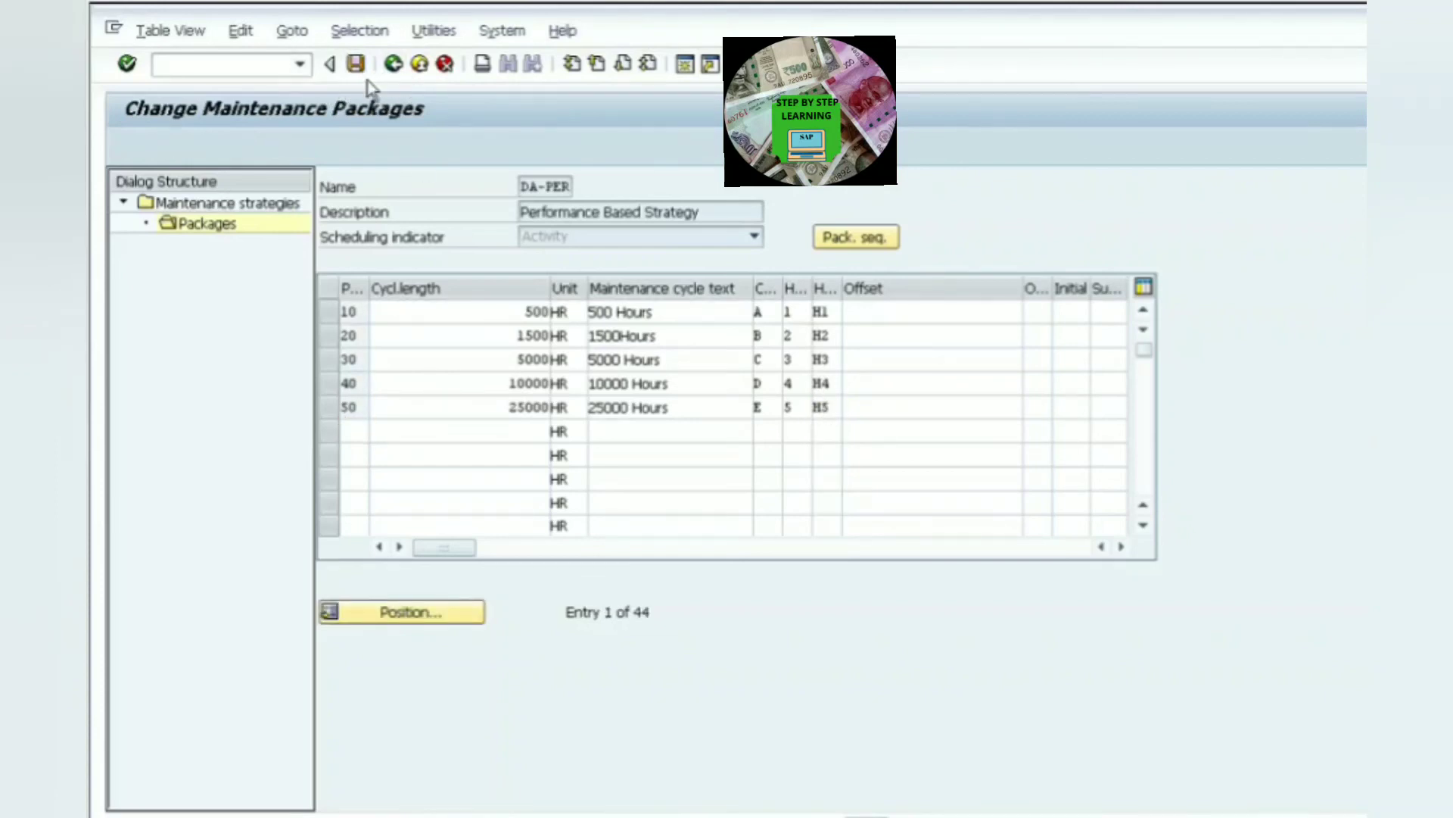
- Display the package sequence of DA-PER and return to the strategy overview
left_click(870, 247)
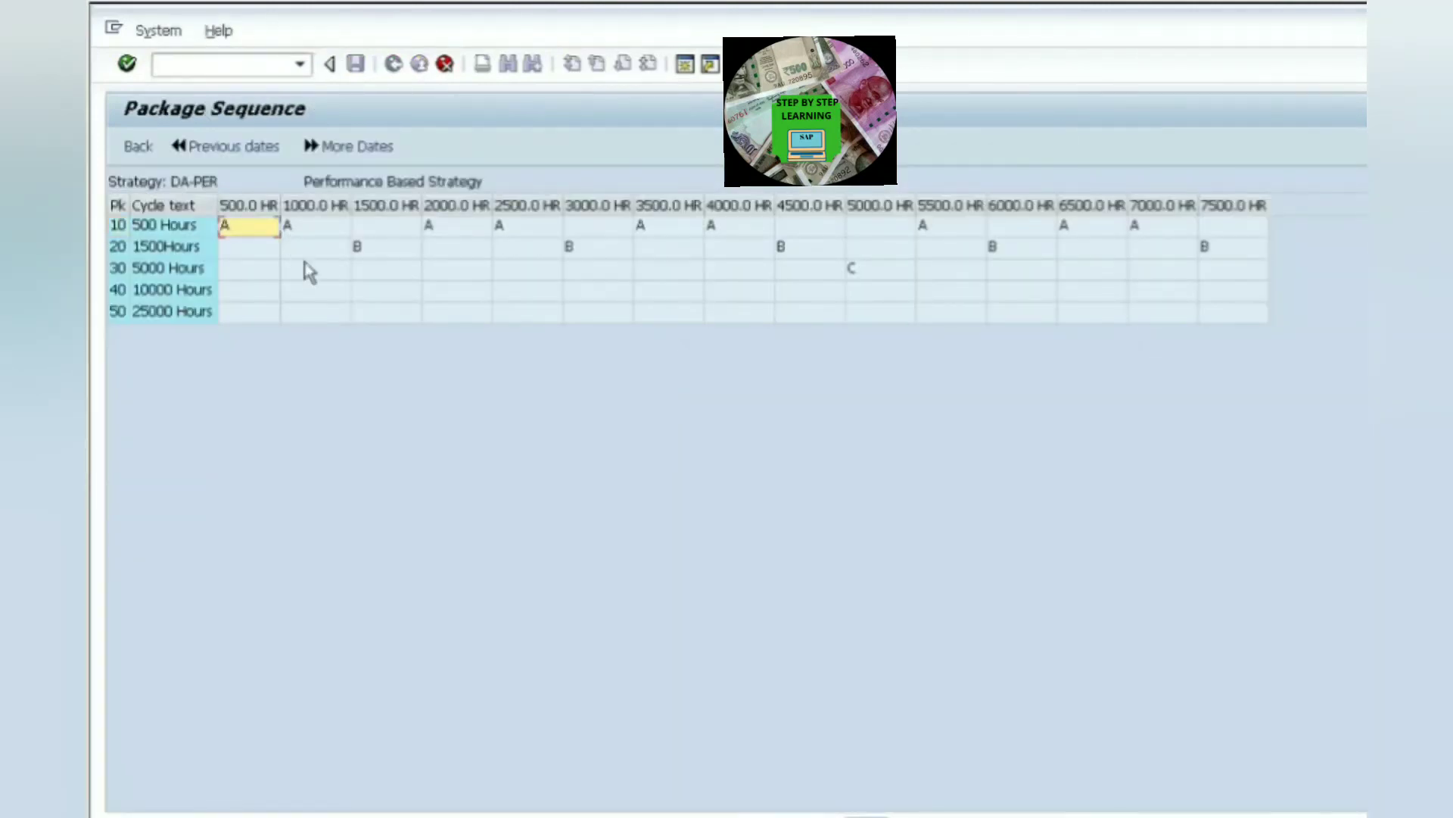
left_click(390, 250)
left_click(612, 256)
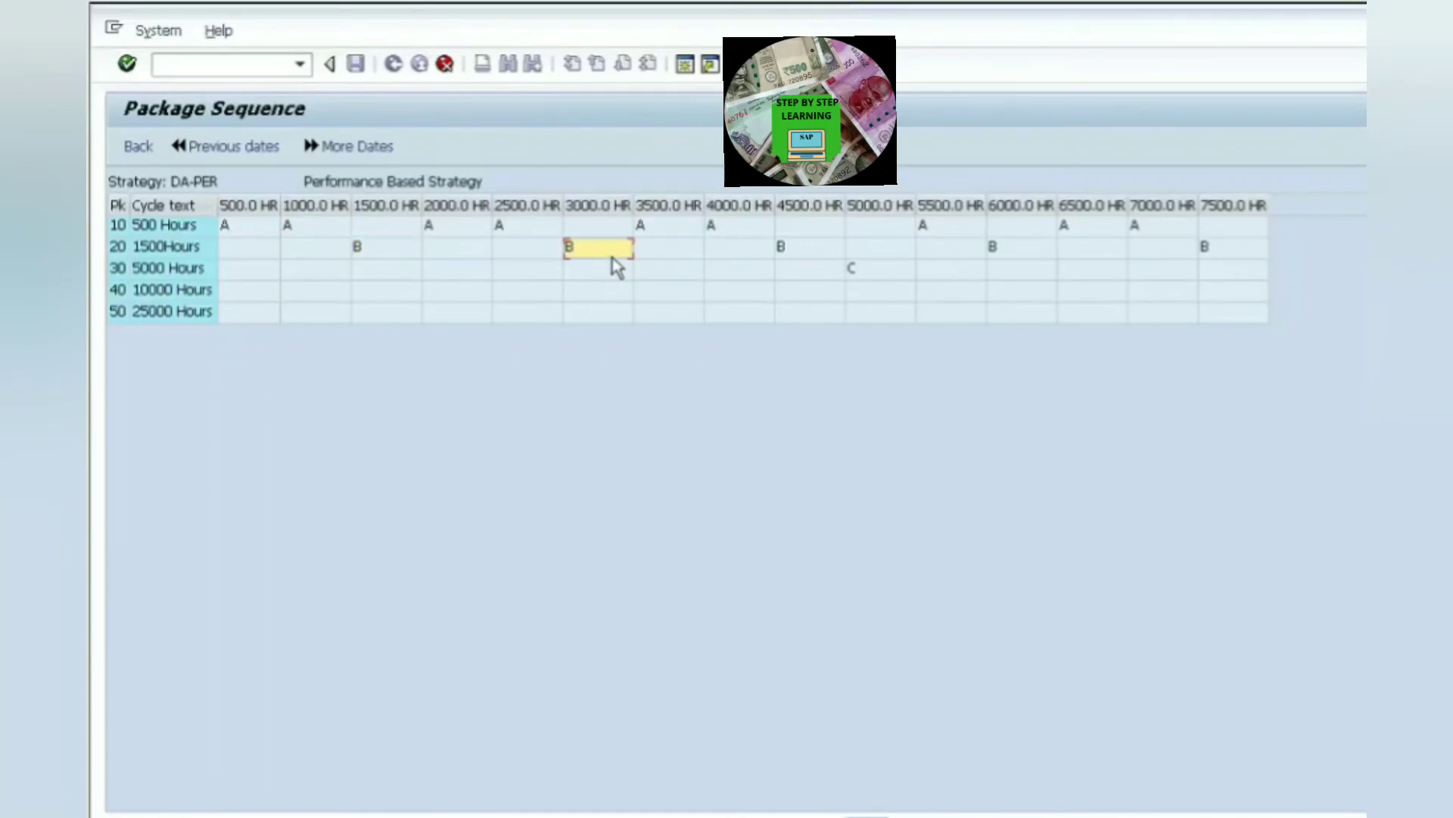
left_click(803, 254)
left_click(880, 279)
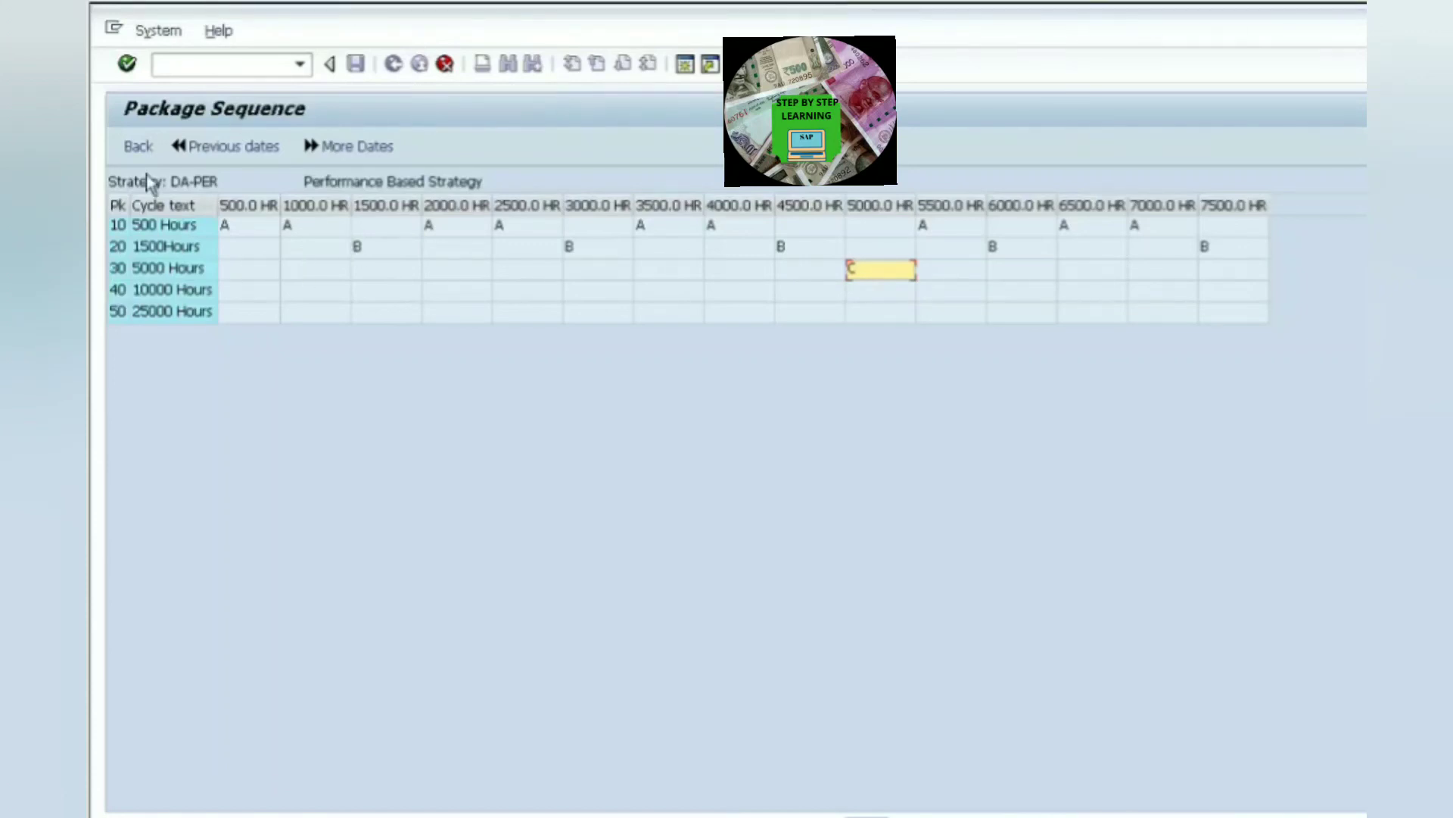
left_click(138, 147)
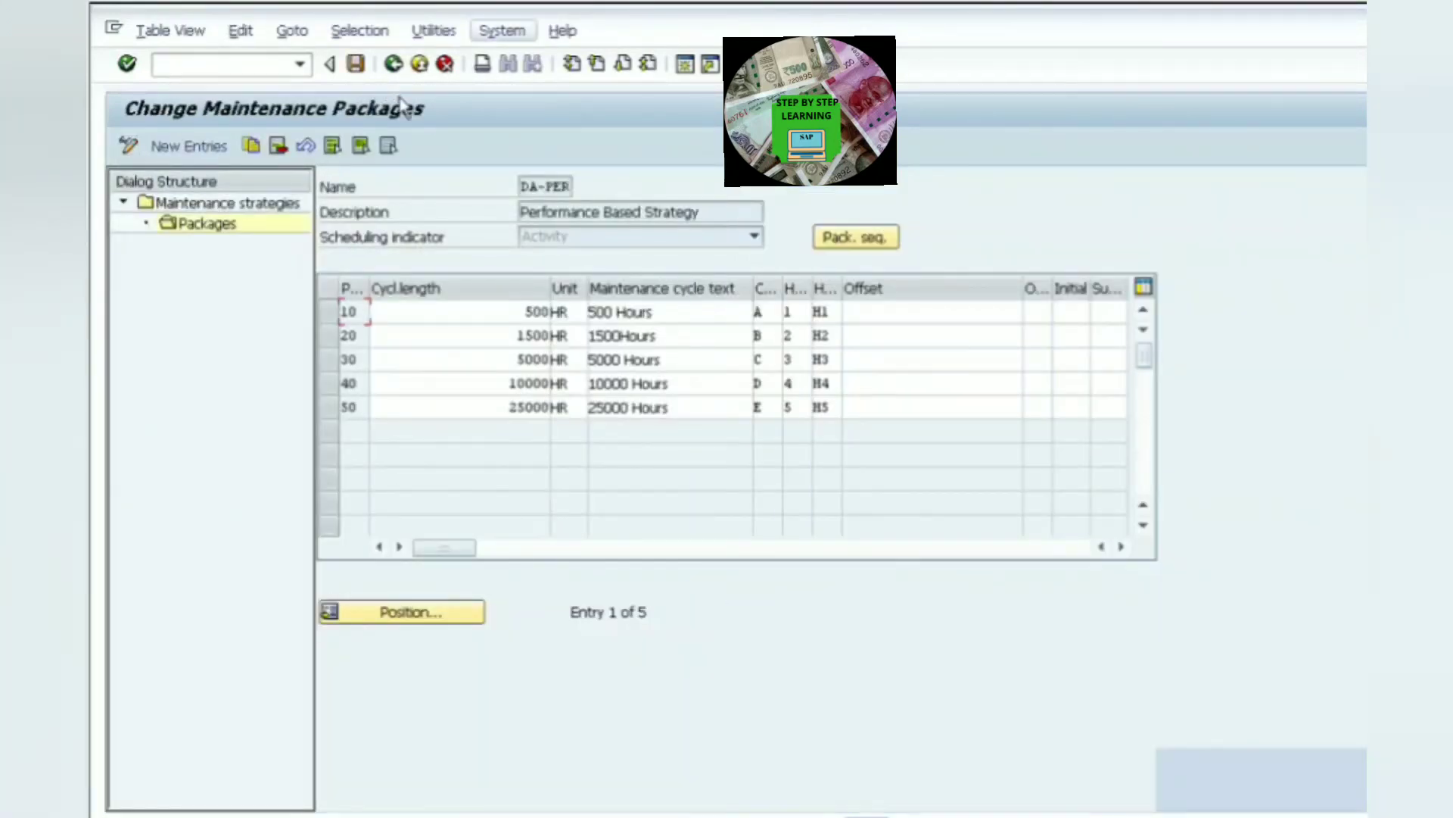
left_click(394, 65)
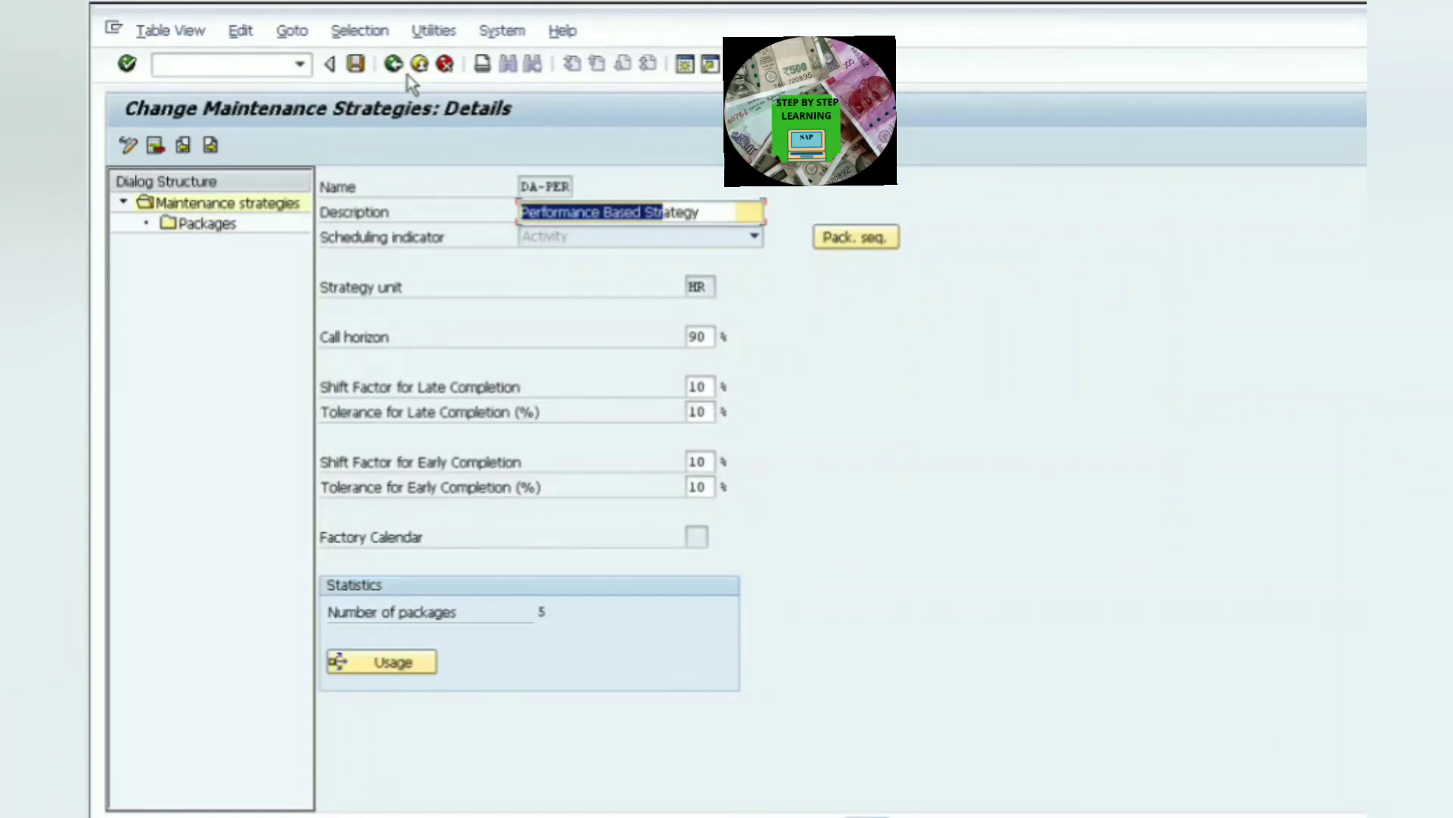
left_click(394, 65)
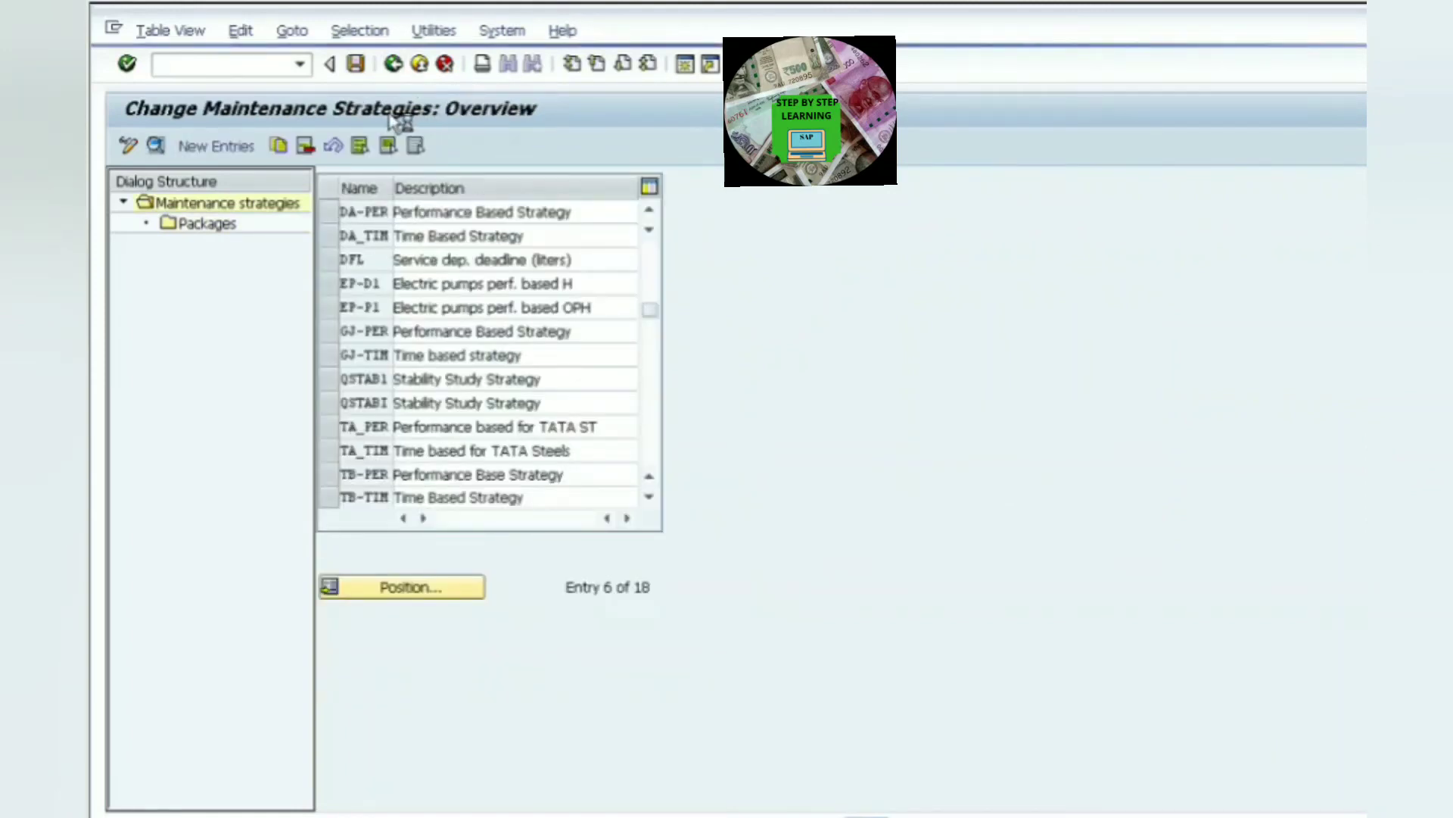